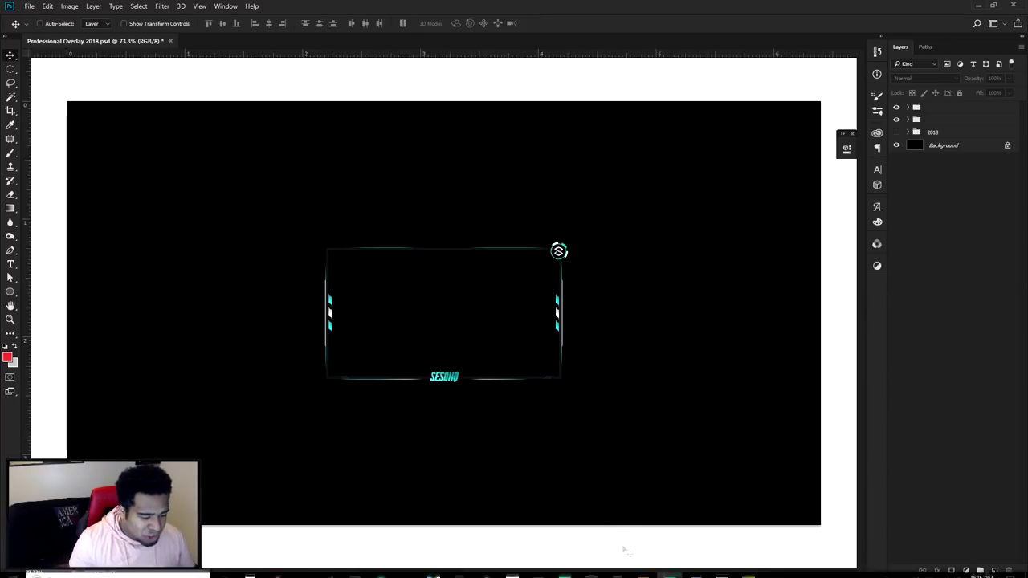
Switch to After Effects and examine which overlay parts the text, top right circle and light layers hold by toggling their visibility.
{"action": "left_click", "coordinate": [696, 566]}
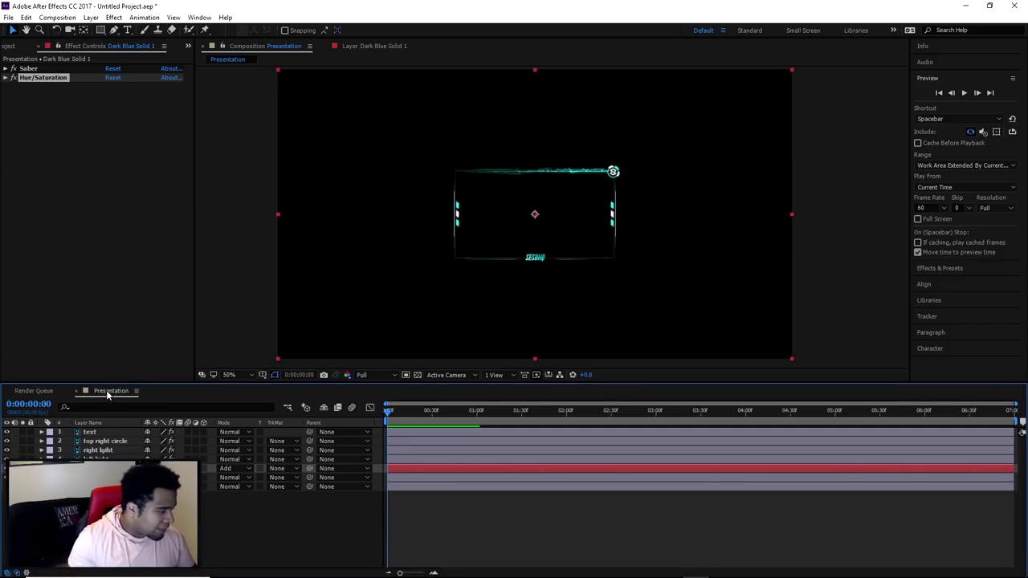
{"action": "left_click", "coordinate": [90, 432]}
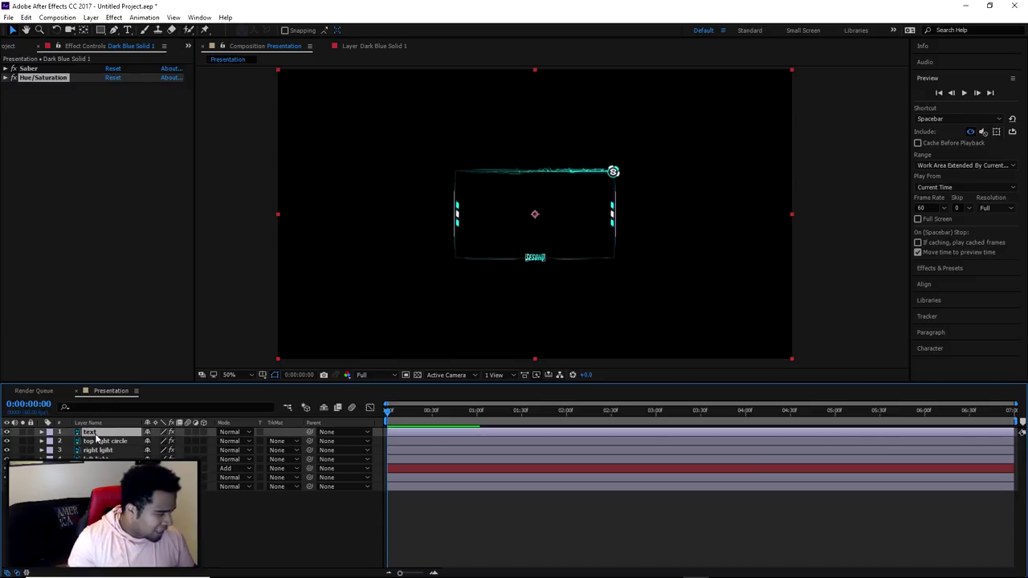
{"action": "left_click", "coordinate": [6, 432]}
{"action": "left_click", "coordinate": [6, 432]}
{"action": "left_click", "coordinate": [7, 441]}
{"action": "left_click", "coordinate": [7, 441]}
{"action": "left_click", "coordinate": [98, 450]}
{"action": "left_click", "coordinate": [7, 450]}
{"action": "left_click", "coordinate": [7, 458]}
{"action": "left_click", "coordinate": [6, 450]}
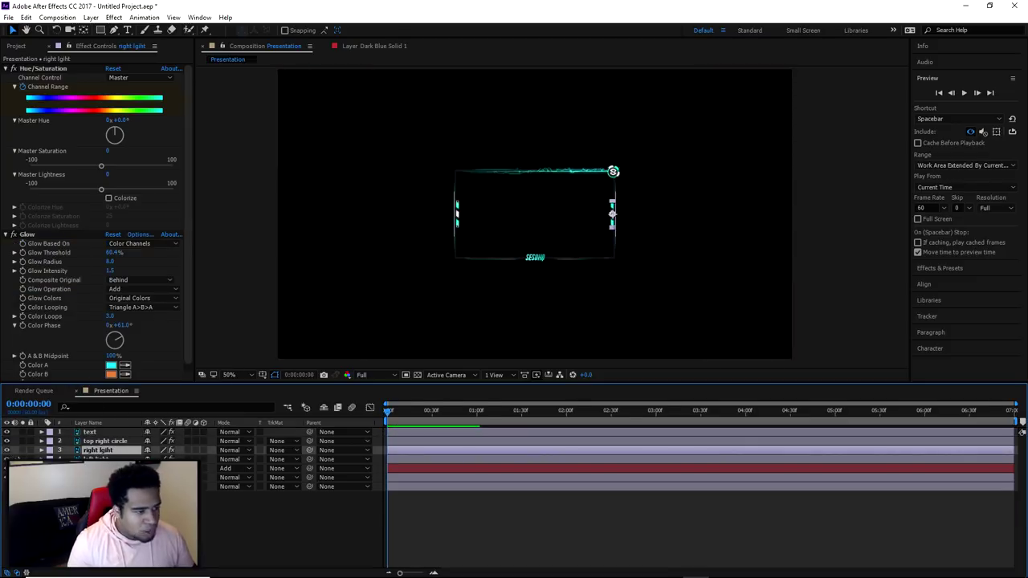
Switch back to Photoshop and merge the topmost group, holding the circle logo and the SESOHQ text, into a single layer.
{"action": "left_click", "coordinate": [678, 570]}
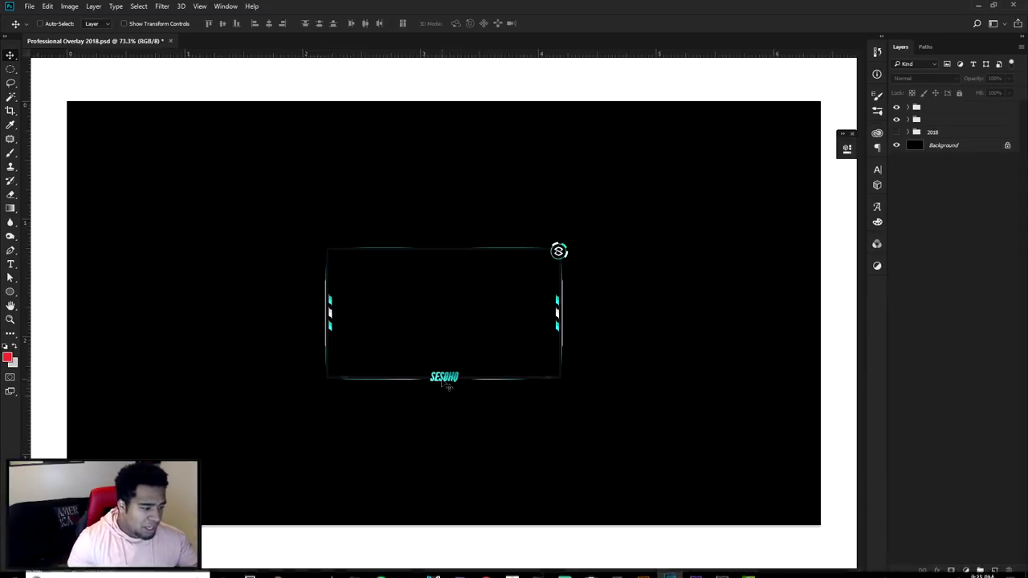
{"action": "left_click", "coordinate": [916, 106]}
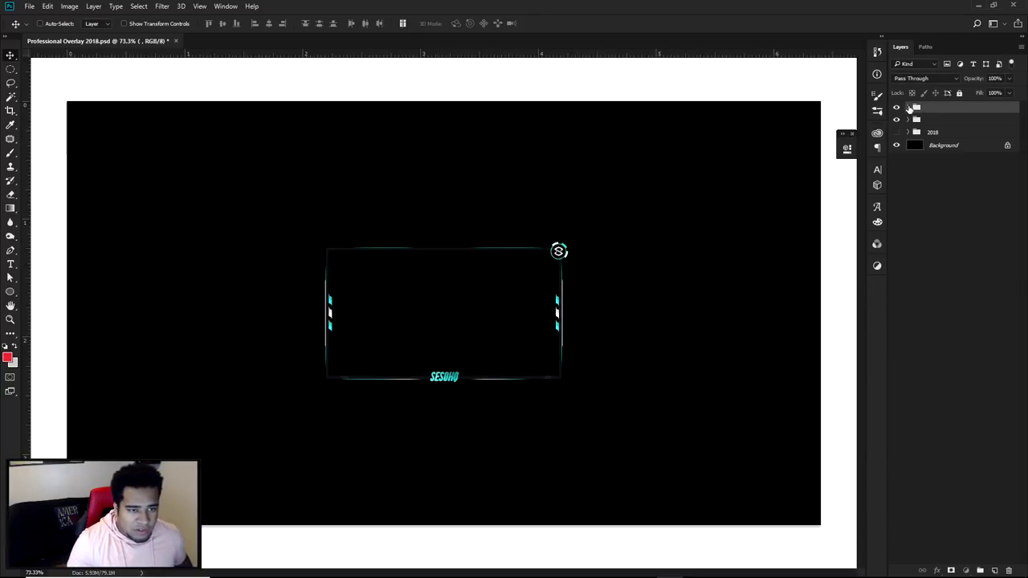
{"action": "left_click", "coordinate": [908, 107]}
{"action": "left_click", "coordinate": [897, 108]}
{"action": "left_click", "coordinate": [898, 108]}
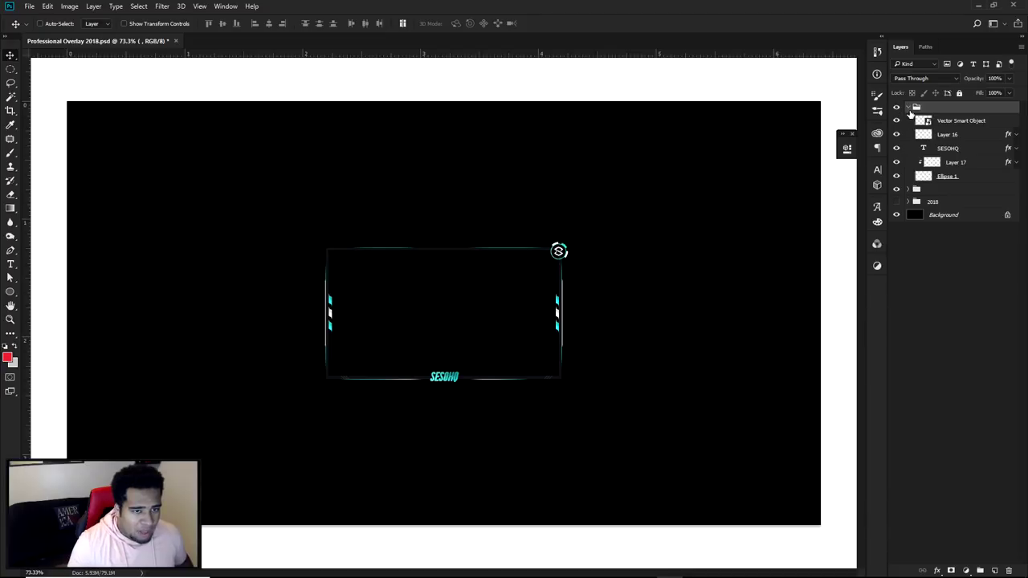
{"action": "left_click", "coordinate": [908, 107]}
{"action": "left_click", "coordinate": [897, 108]}
{"action": "left_click", "coordinate": [897, 107]}
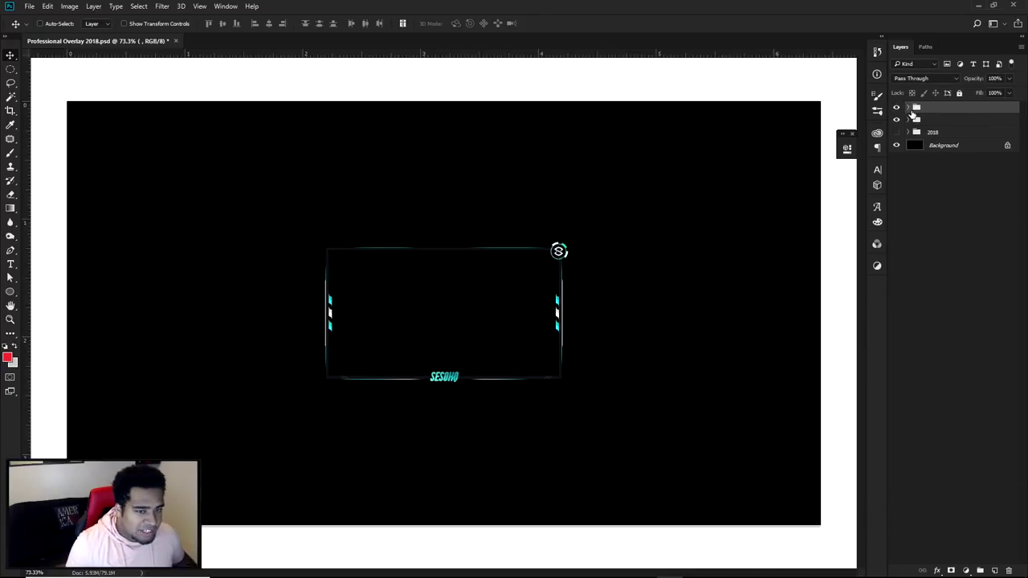
{"action": "key", "text": "ctrl+e"}
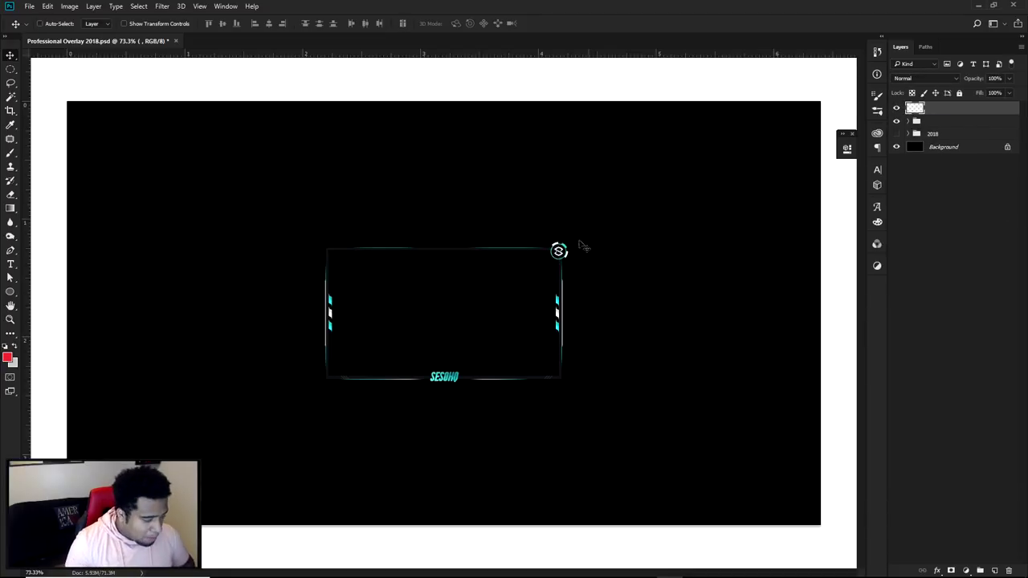
Select the SESOHQ text with an elliptical selection and cut it from the merged layer onto its own layer.
{"action": "key", "text": "m"}
{"action": "left_click_drag", "start_coordinate": [408, 353], "coordinate": [473, 395]}
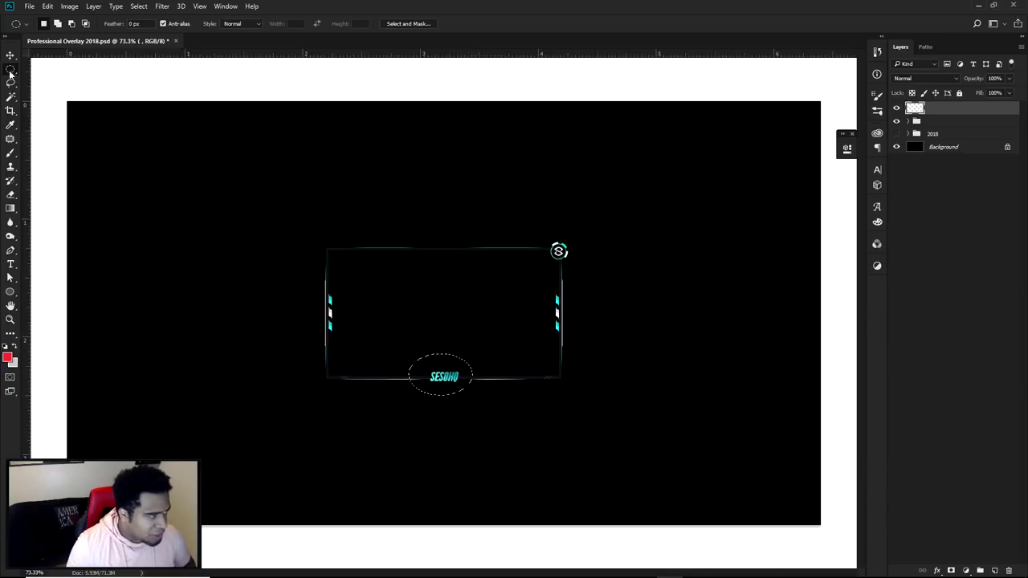
{"action": "left_click_drag", "start_coordinate": [12, 72], "coordinate": [64, 70]}
{"action": "right_click", "coordinate": [445, 387]}
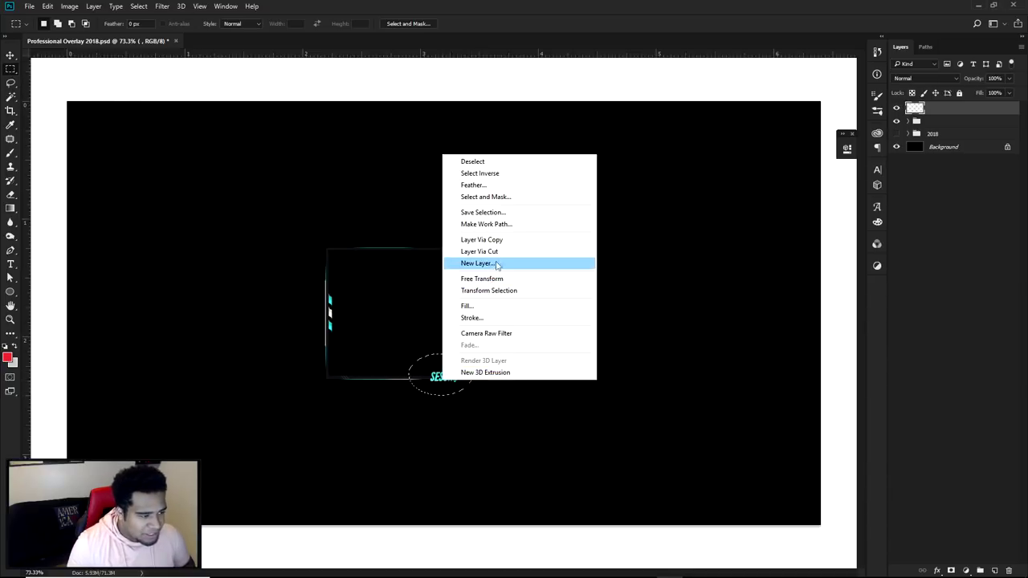
{"action": "left_click", "coordinate": [530, 255]}
{"action": "left_click", "coordinate": [897, 109]}
{"action": "left_click", "coordinate": [898, 108]}
Rename the separated text layer Text and the remaining logo layer Top Right Circle.
{"action": "double_click", "coordinate": [940, 109]}
{"action": "type", "text": "Text"}
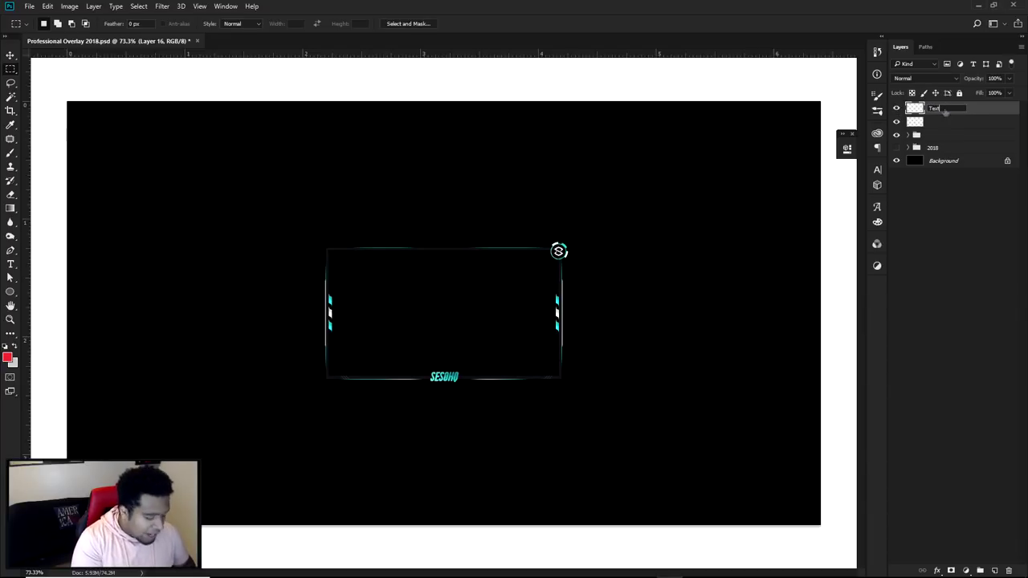
{"action": "key", "text": "Return"}
{"action": "double_click", "coordinate": [940, 122]}
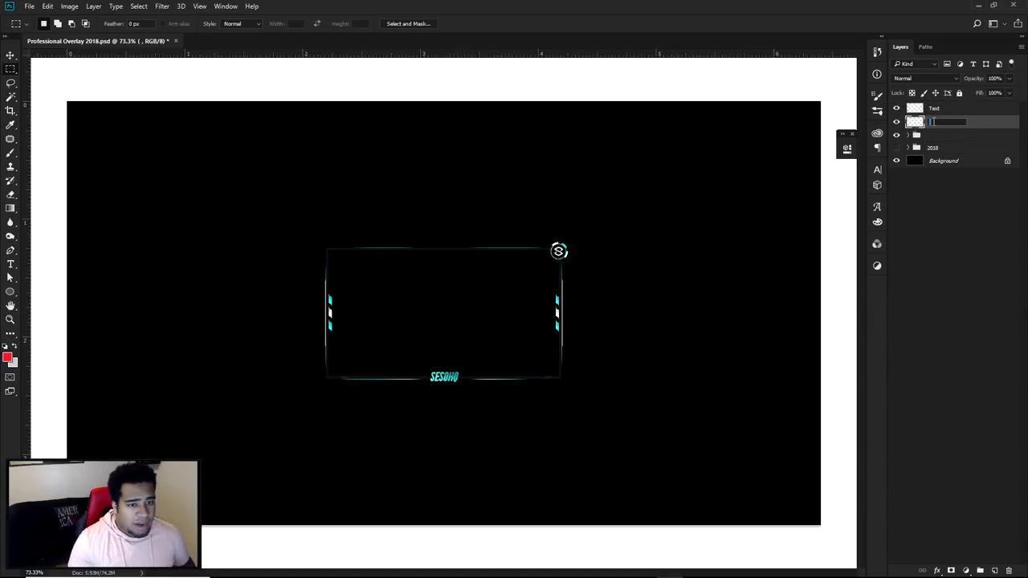
{"action": "type", "text": "Top Right Co"}
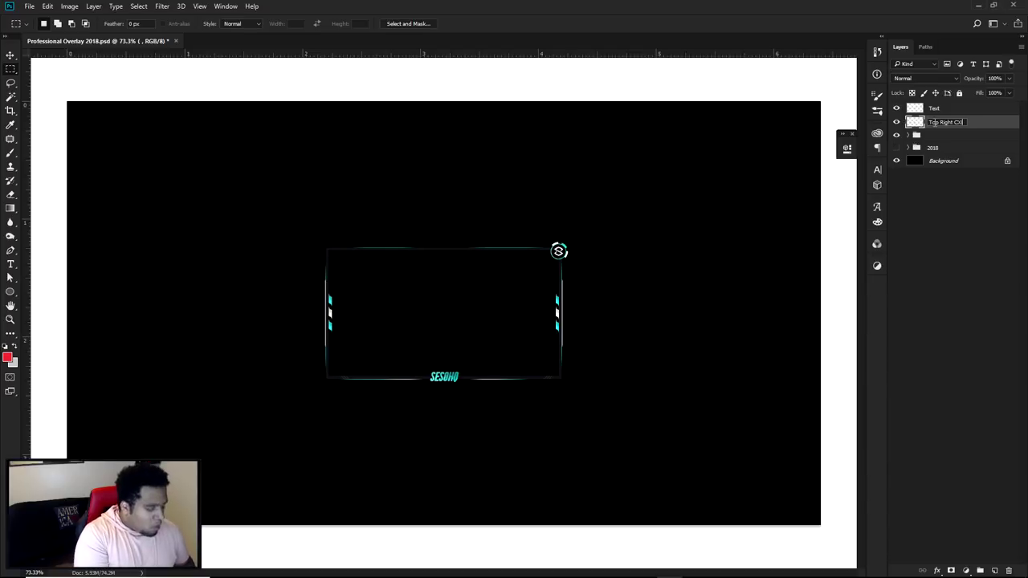
{"action": "type", "text": "rcle"}
{"action": "key", "text": "Return"}
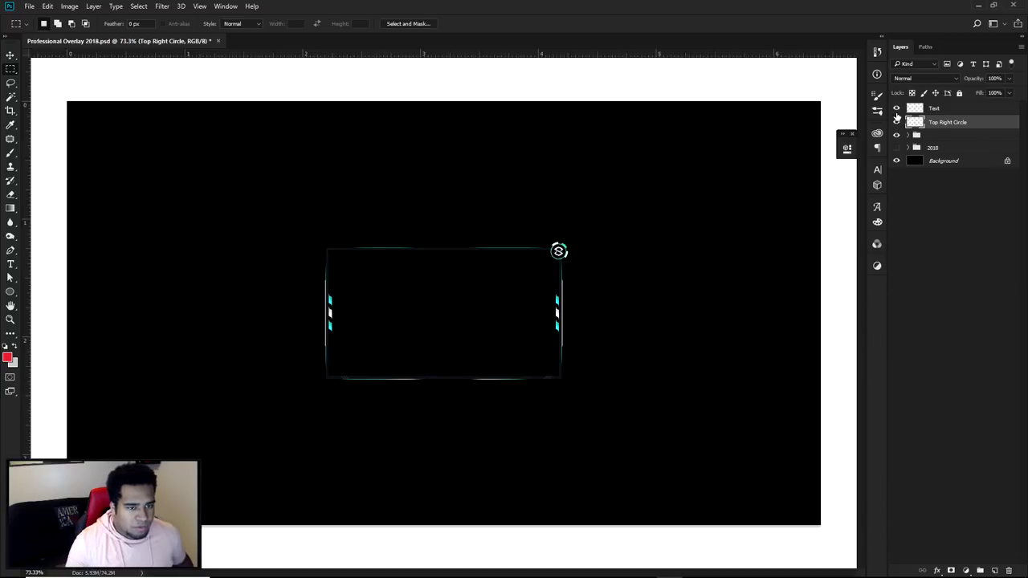
{"action": "left_click", "coordinate": [929, 112]}
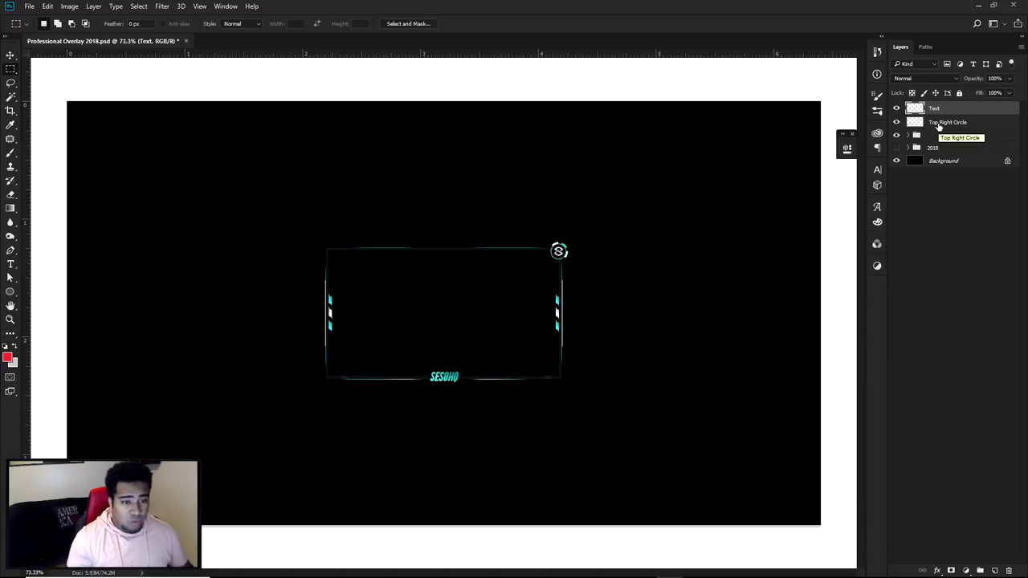
Expand the nested frame groups to reach Layer 4 and Groups 2 to 4.
{"action": "left_click", "coordinate": [909, 136]}
{"action": "left_click", "coordinate": [917, 148]}
{"action": "left_click", "coordinate": [917, 147]}
{"action": "left_click", "coordinate": [926, 160]}
{"action": "left_click", "coordinate": [926, 160]}
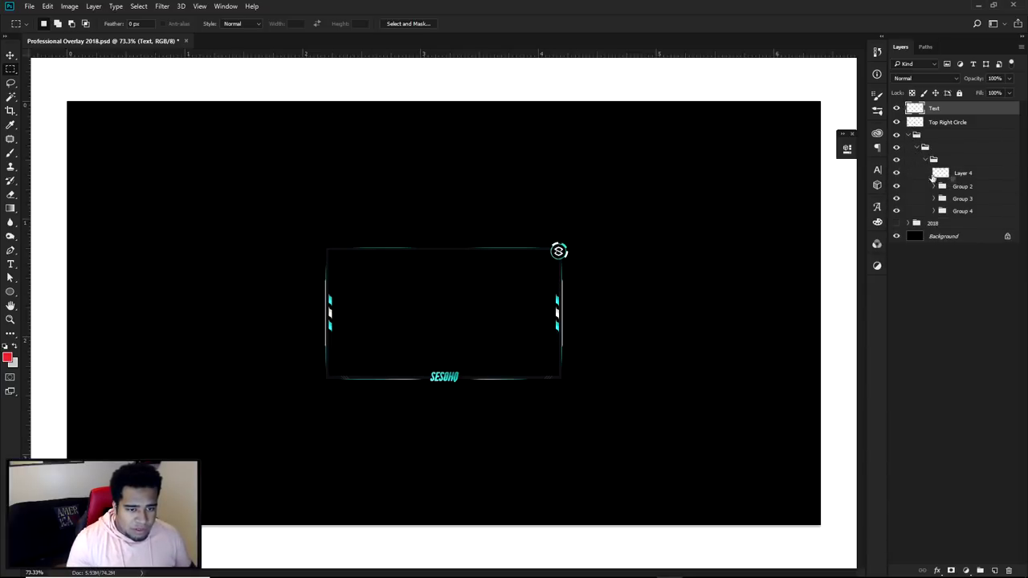
{"action": "left_click", "coordinate": [968, 174]}
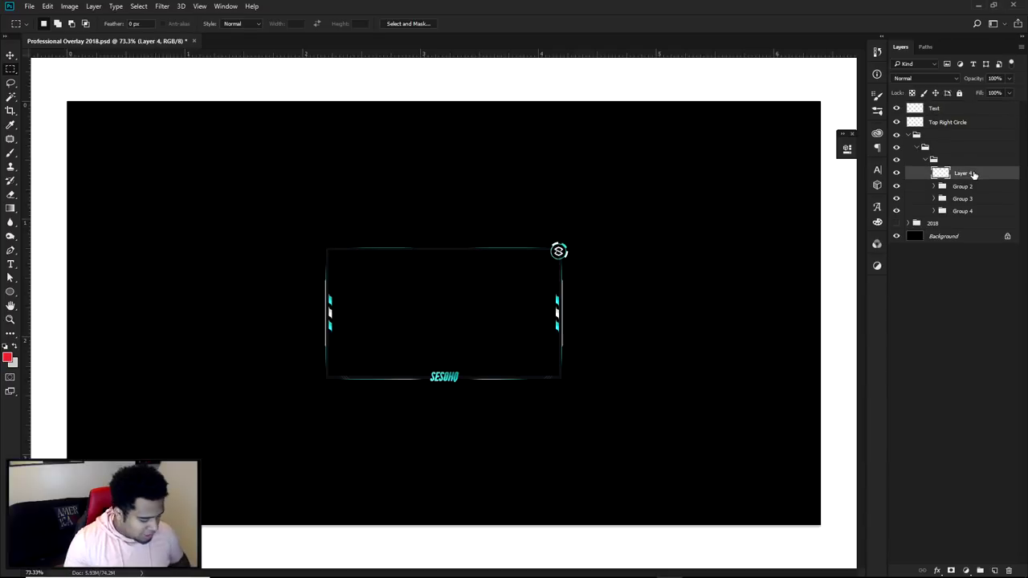
{"action": "scroll", "coordinate": [353, 261], "scroll_direction": "up", "scroll_amount": 5}
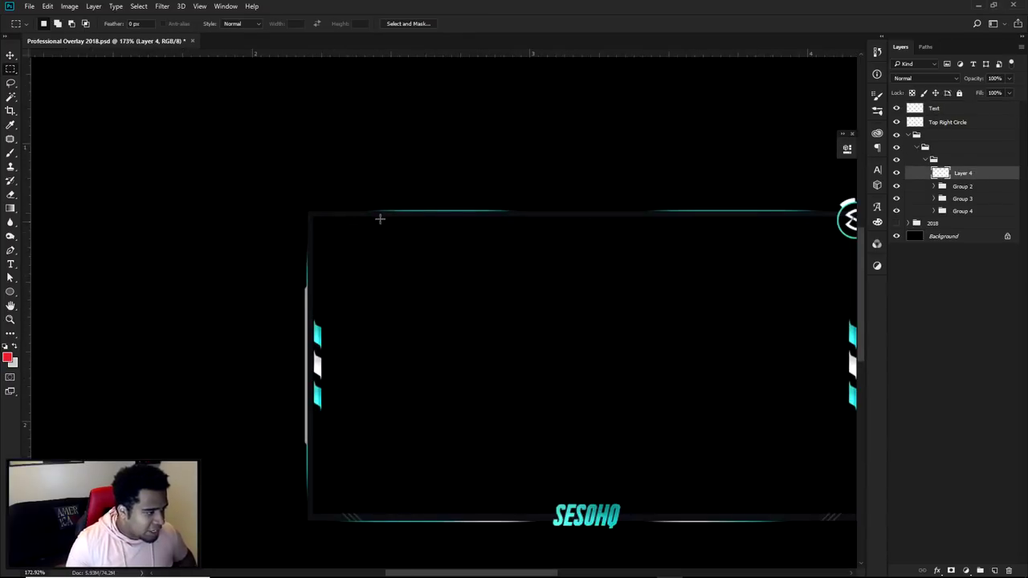
Merge Group 2 into a single layer and rename it Right Light.
{"action": "key", "text": "v"}
{"action": "left_click", "coordinate": [897, 185]}
{"action": "left_click", "coordinate": [898, 185]}
{"action": "left_click", "coordinate": [956, 186]}
{"action": "double_click", "coordinate": [962, 187]}
{"action": "type", "text": "Right Light"}
{"action": "key", "text": "Return"}
Rename Group 3 to Left Light and merge it into a single layer.
{"action": "left_click", "coordinate": [897, 200]}
{"action": "left_click", "coordinate": [897, 200]}
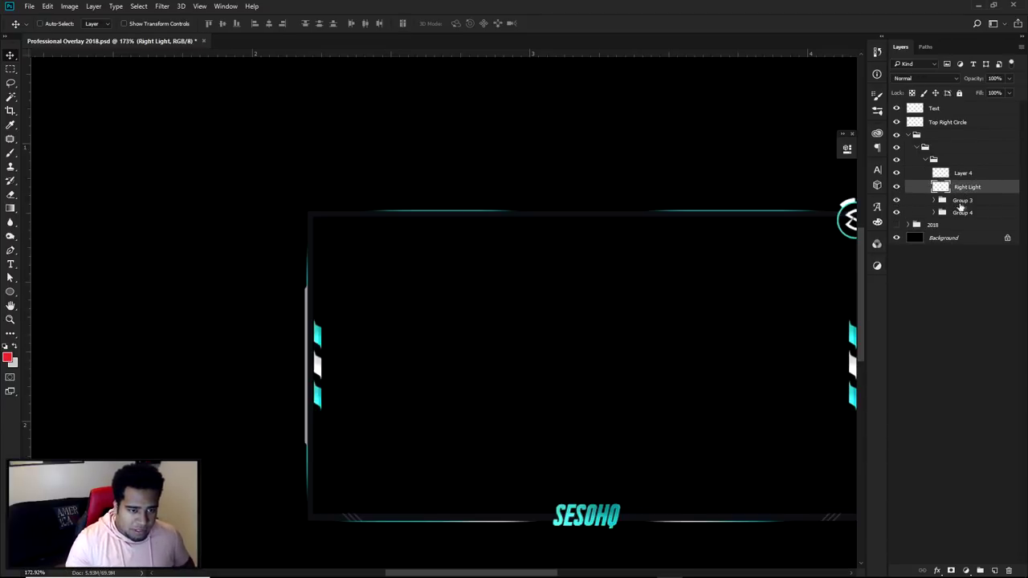
{"action": "double_click", "coordinate": [955, 201]}
{"action": "type", "text": "Left Light"}
{"action": "key", "text": "Return"}
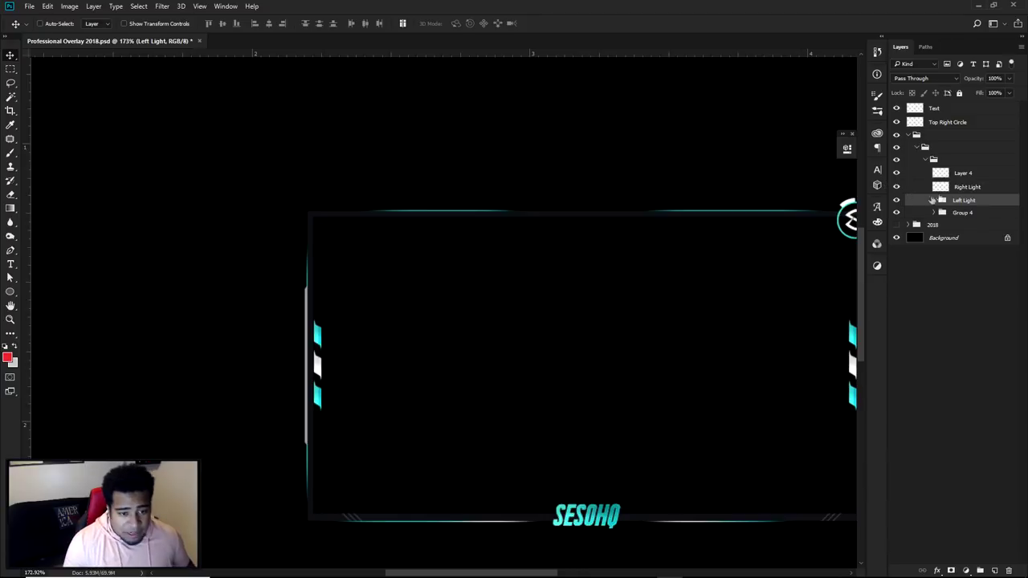
{"action": "key", "text": "ctrl"}
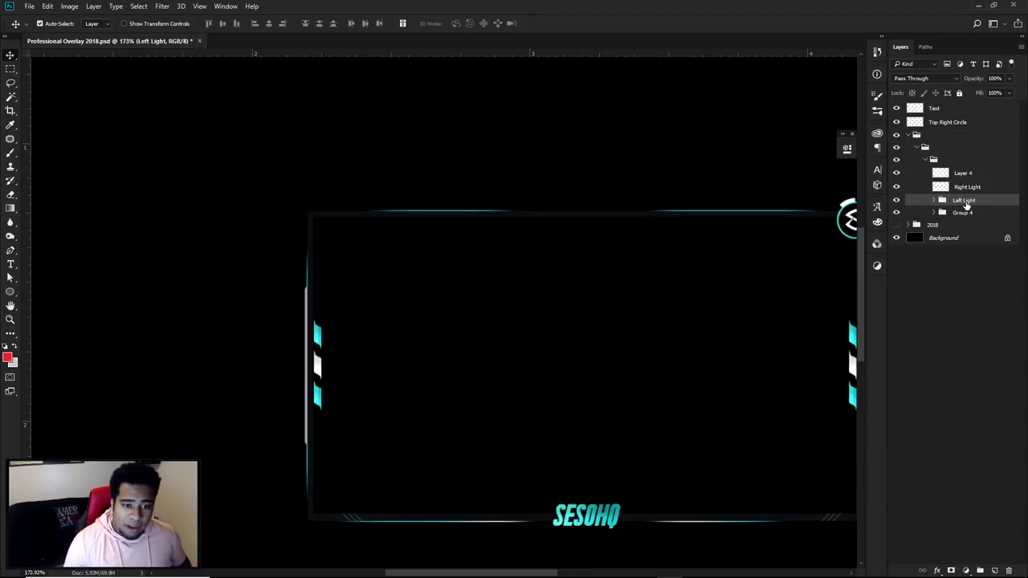
{"action": "left_click", "coordinate": [967, 203]}
Move Layer 4 directly above Group 4 and merge the two into one layer.
{"action": "left_click", "coordinate": [897, 213]}
{"action": "left_click", "coordinate": [897, 214]}
{"action": "left_click", "coordinate": [897, 215]}
{"action": "left_click", "coordinate": [897, 215]}
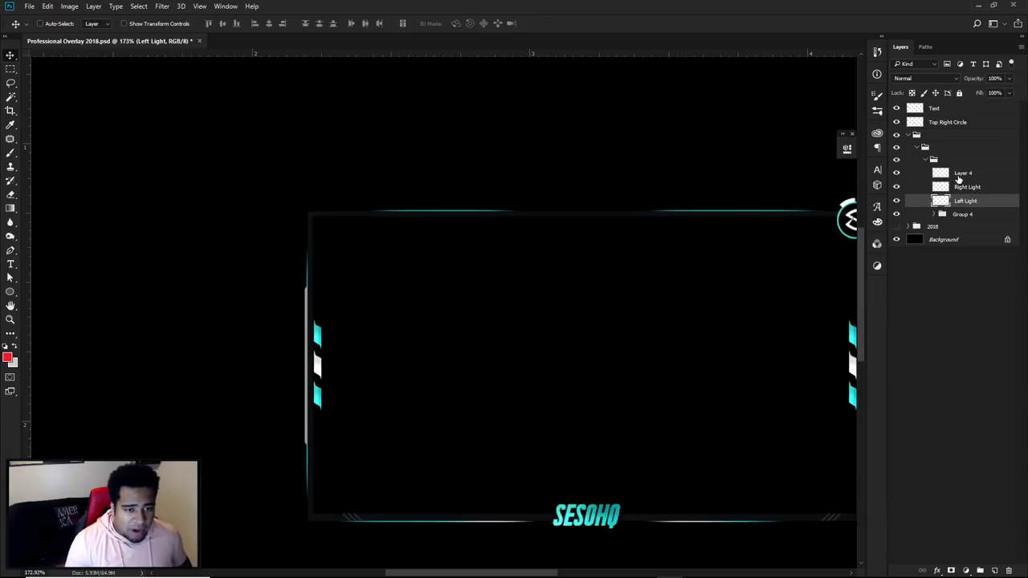
{"action": "left_click", "coordinate": [958, 176]}
{"action": "left_click_drag", "start_coordinate": [972, 174], "coordinate": [970, 214]}
{"action": "left_click", "coordinate": [970, 214], "text": "shift"}
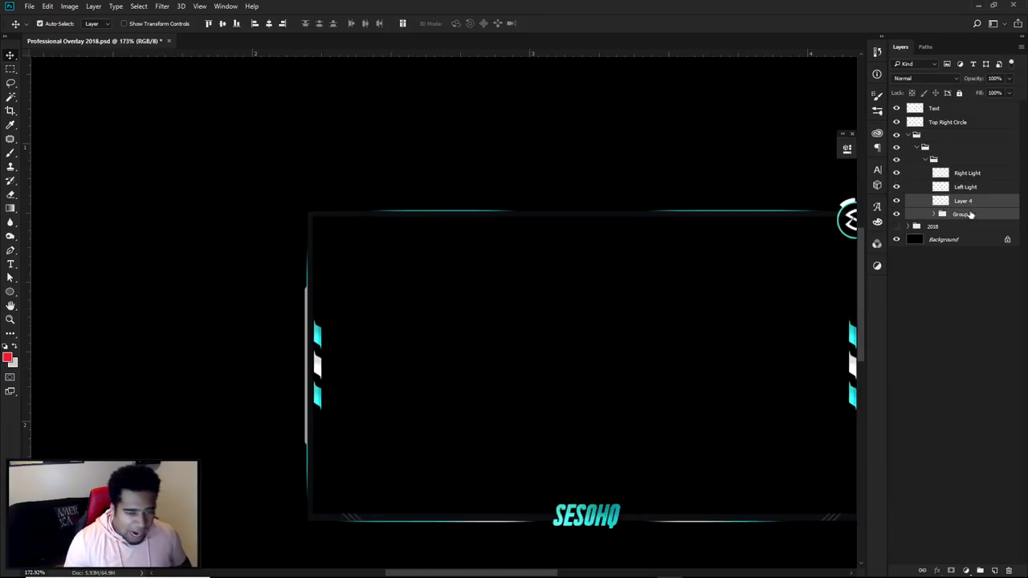
{"action": "key", "text": "ctrl+e"}
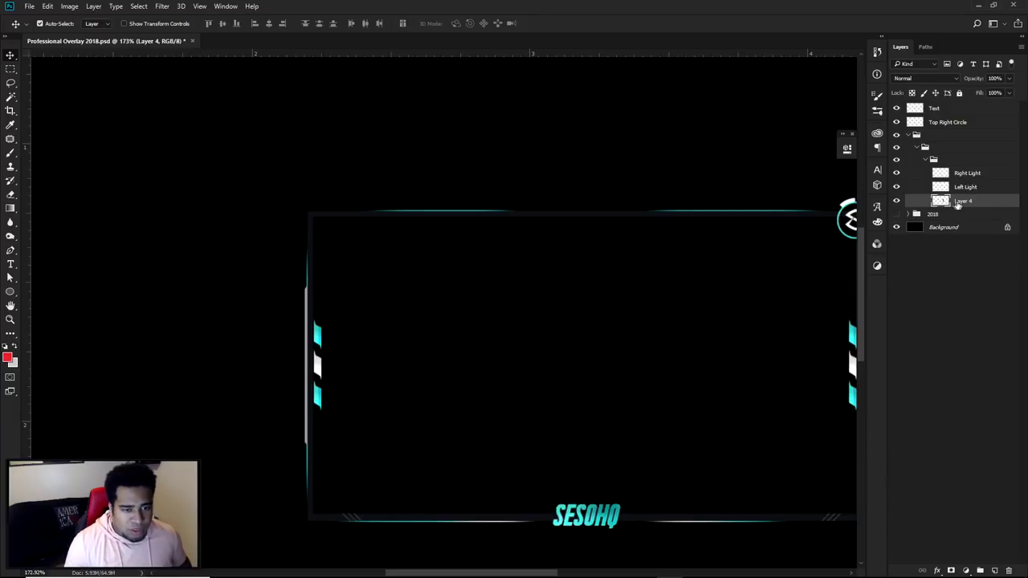
Rename the merged frame layer Background.
{"action": "double_click", "coordinate": [962, 201]}
{"action": "type", "text": "Background"}
{"action": "key", "text": "Return"}
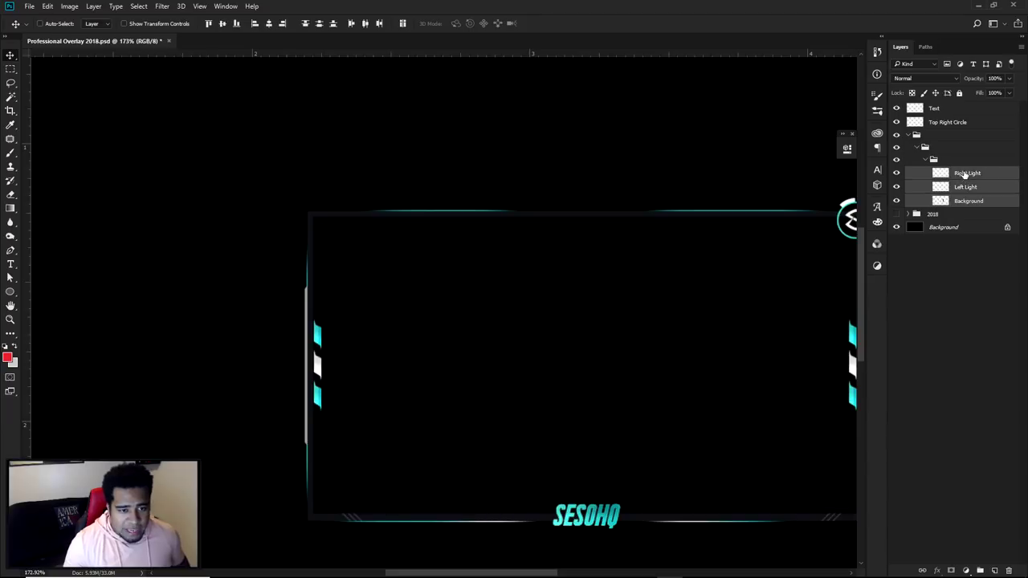
Move the Right Light, Left Light and frame Background layers out of the nested groups, directly below Top Right Circle.
{"action": "double_click", "coordinate": [967, 172]}
{"action": "key", "text": "Return"}
{"action": "left_click", "coordinate": [969, 201], "text": "shift"}
{"action": "left_click_drag", "start_coordinate": [964, 173], "coordinate": [948, 128]}
Delete the leftover empty groups and the hidden 2018 group, and check the Text and Top Right Circle layers' visibility.
{"action": "left_click", "coordinate": [936, 177]}
{"action": "left_click", "coordinate": [896, 177]}
{"action": "key", "text": "Delete"}
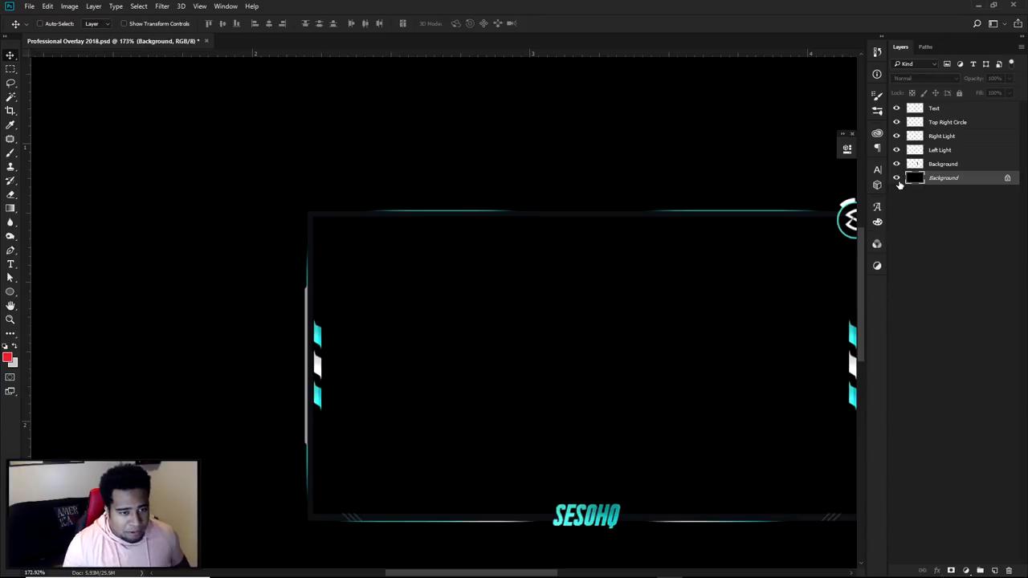
{"action": "scroll", "coordinate": [701, 275], "scroll_direction": "down", "scroll_amount": 3}
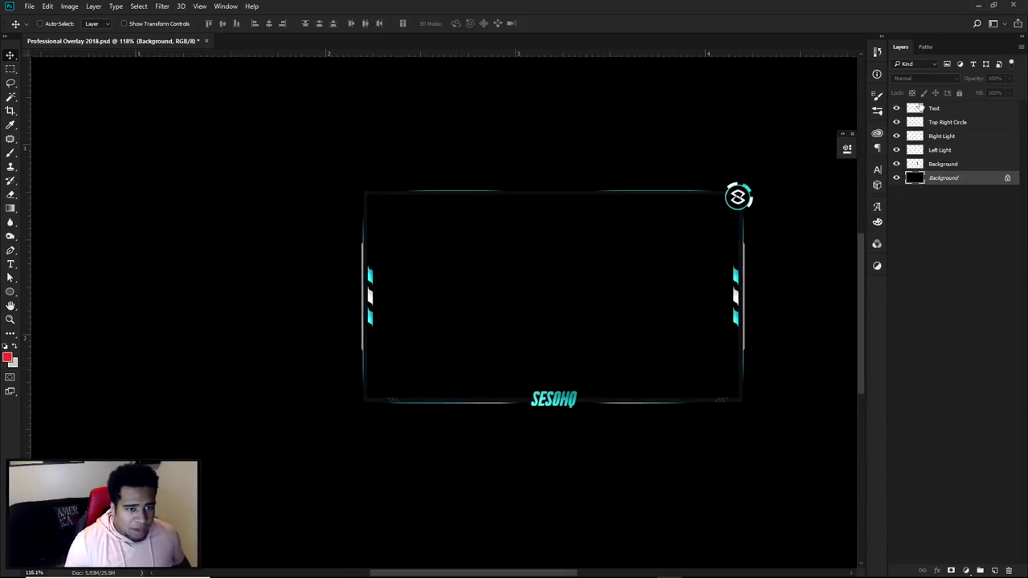
{"action": "left_click", "coordinate": [897, 108]}
{"action": "left_click", "coordinate": [896, 123]}
{"action": "left_click", "coordinate": [897, 122]}
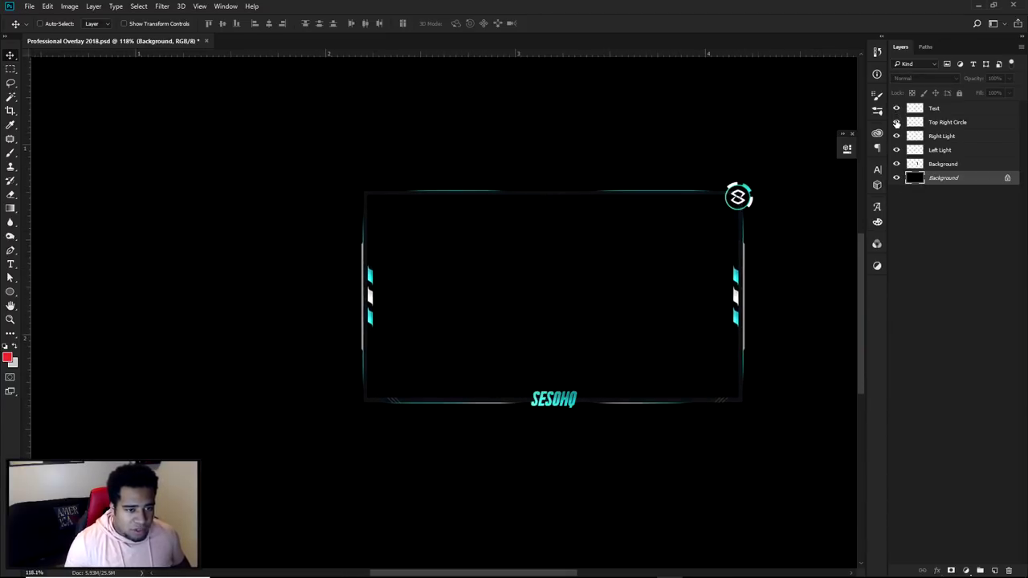
Clear the part of the frame Background layer inside the logo ring using a circular selection about 0.13 in wide.
{"action": "scroll", "coordinate": [739, 197], "scroll_direction": "up", "scroll_amount": 8}
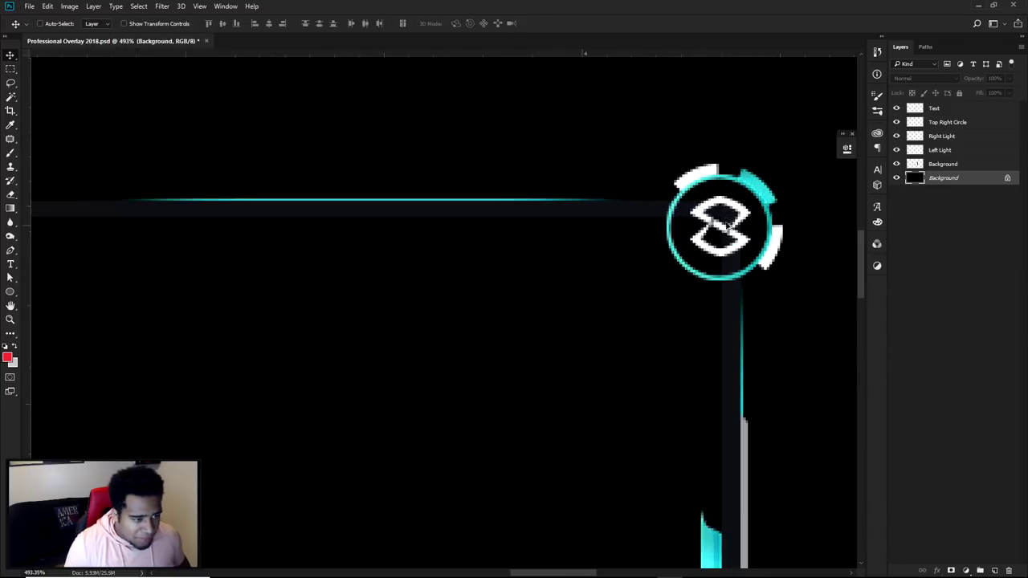
{"action": "left_click", "coordinate": [919, 168]}
{"action": "left_click", "coordinate": [898, 165]}
{"action": "left_click", "coordinate": [897, 165]}
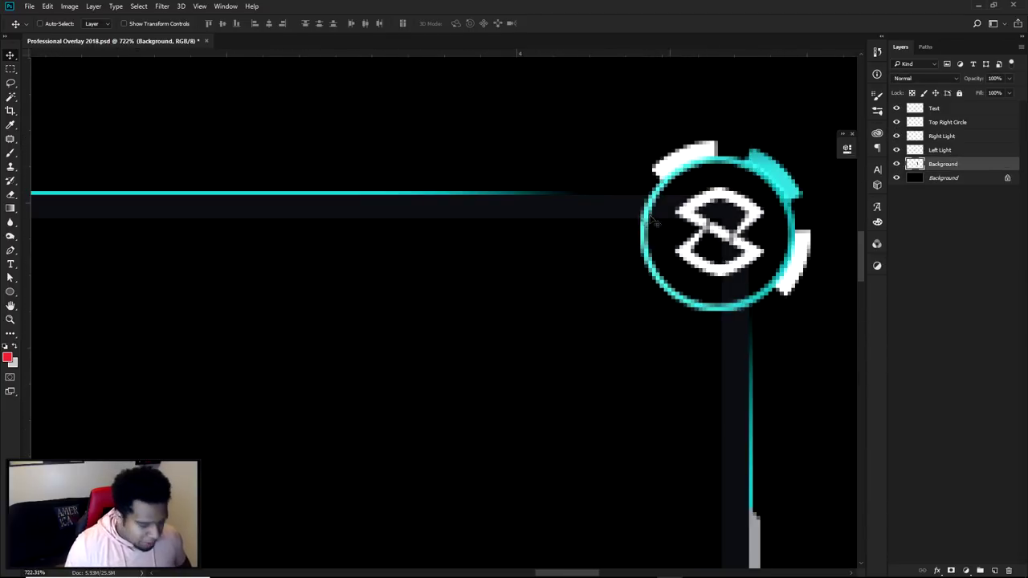
{"action": "right_click", "coordinate": [10, 69]}
{"action": "left_click", "coordinate": [46, 77]}
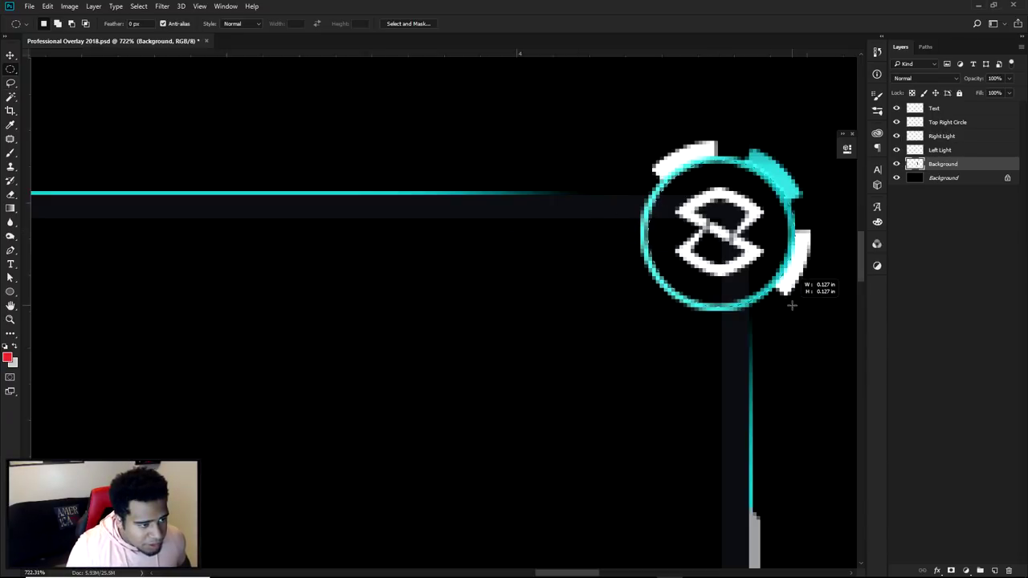
{"action": "left_click", "coordinate": [915, 163], "text": "ctrl"}
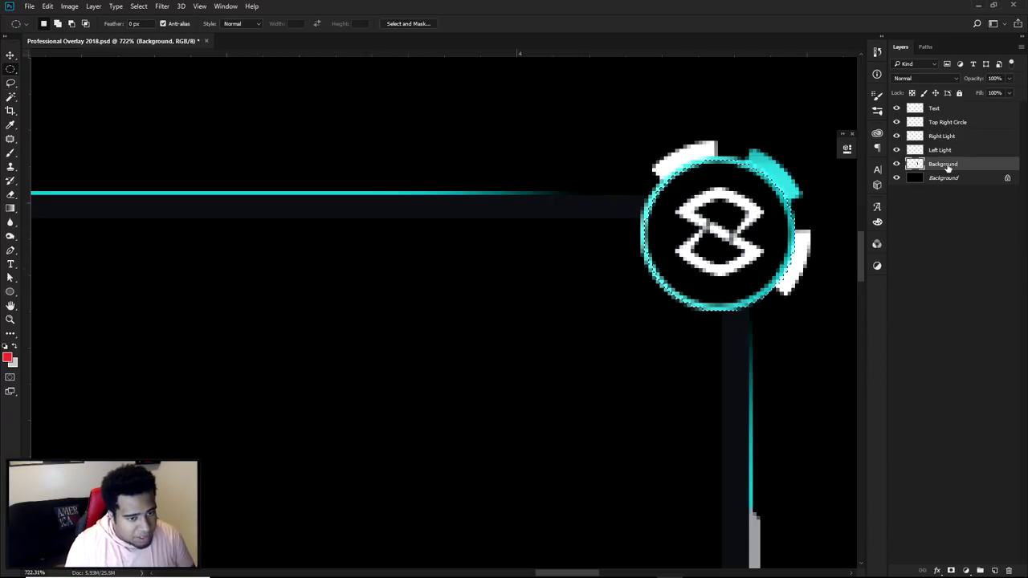
{"action": "key", "text": "ctrl+d"}
{"action": "key", "text": "v"}
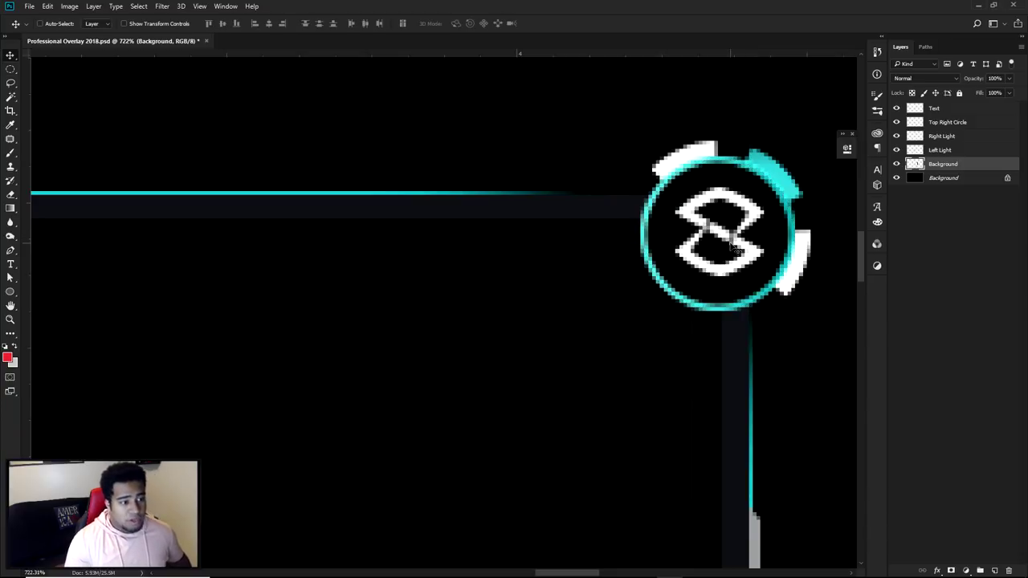
Save the document as a Photoshop file named Tutorial Overlay on the Desktop, keeping its layers.
{"action": "scroll", "coordinate": [731, 249], "scroll_direction": "down", "scroll_amount": 6}
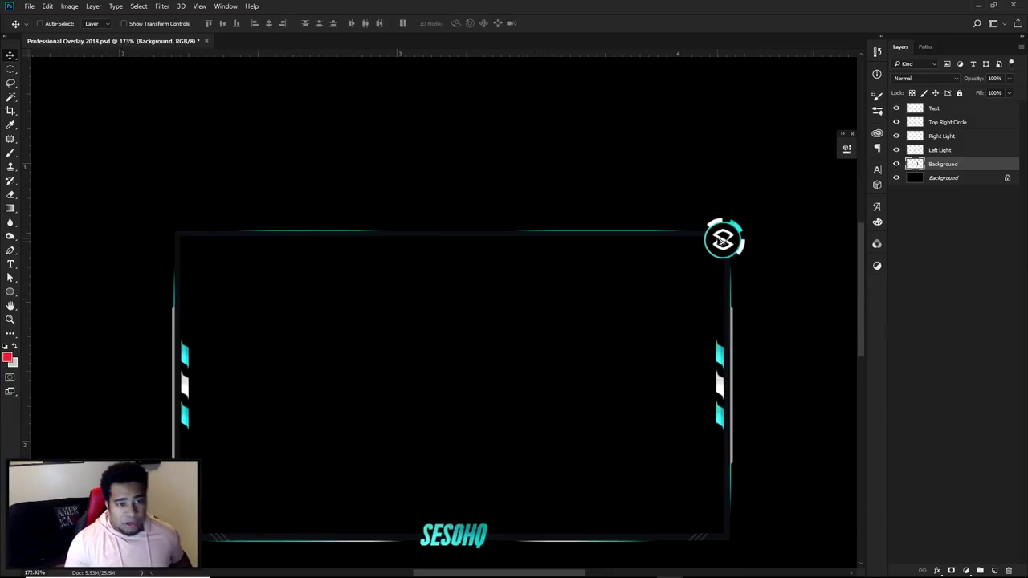
{"action": "scroll", "coordinate": [723, 241], "scroll_direction": "down", "scroll_amount": 1}
{"action": "left_click", "coordinate": [29, 7]}
{"action": "left_click", "coordinate": [80, 126]}
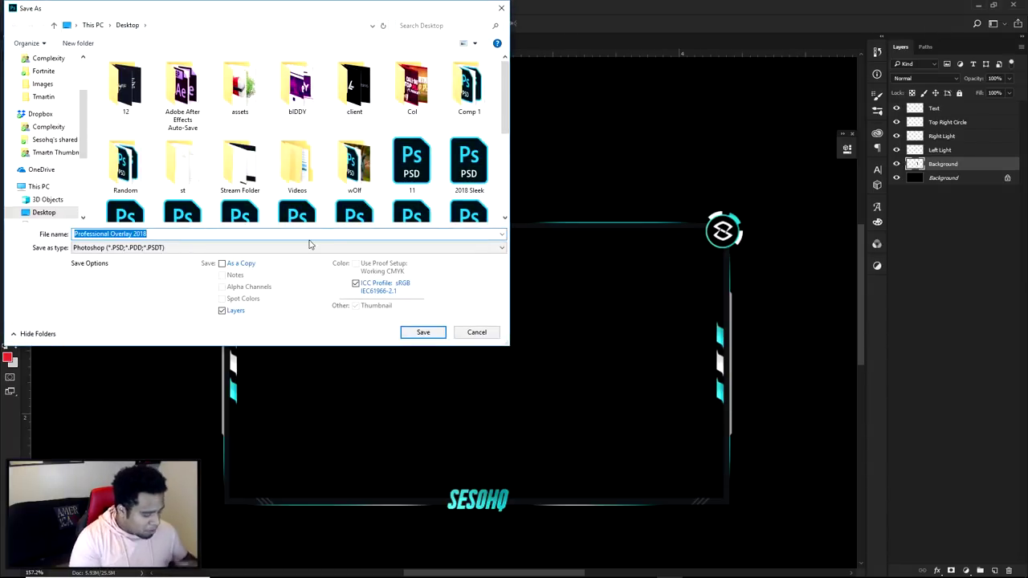
{"action": "type", "text": "Tutorial"}
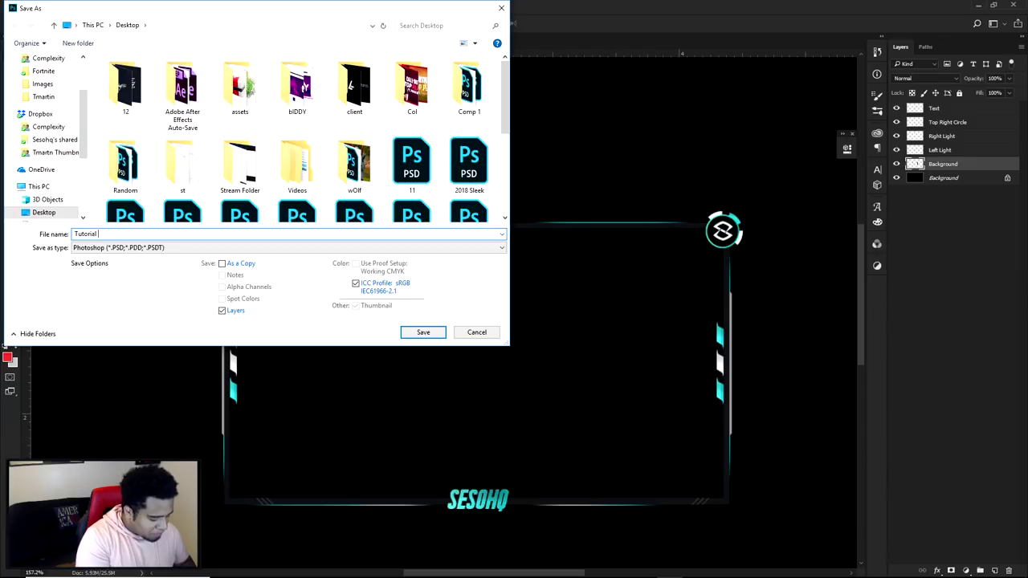
{"action": "left_click", "coordinate": [419, 332]}
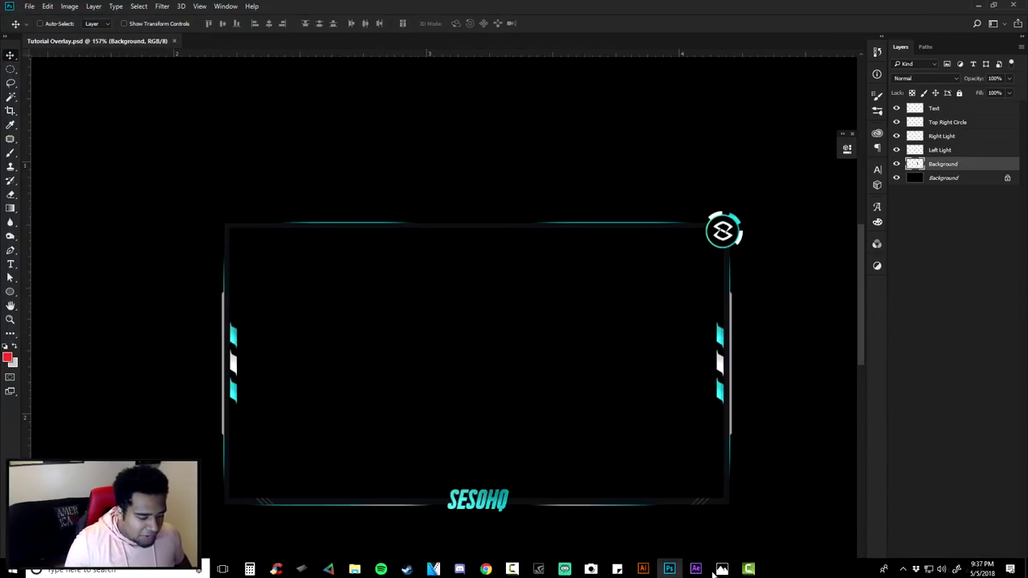
Switch to After Effects and choose Tutorial Overlay.psd for import into the project.
{"action": "left_click", "coordinate": [721, 568]}
{"action": "left_click", "coordinate": [33, 391]}
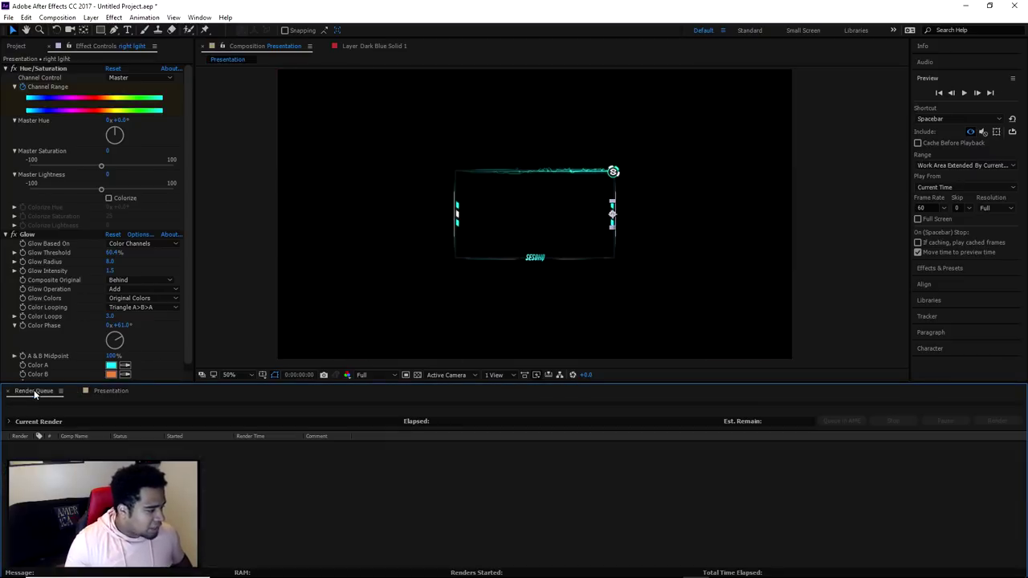
{"action": "left_click", "coordinate": [16, 45]}
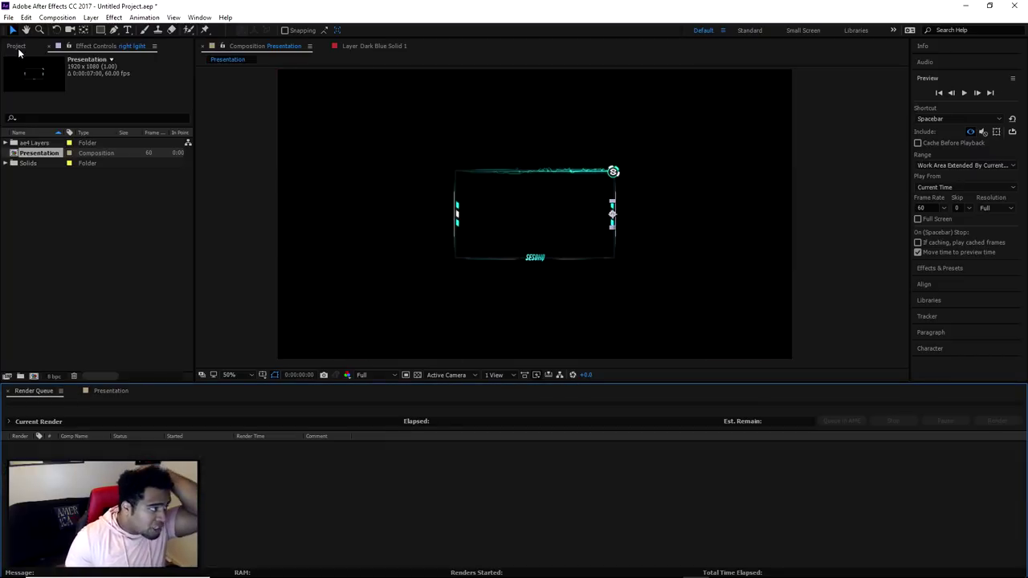
{"action": "right_click", "coordinate": [80, 193]}
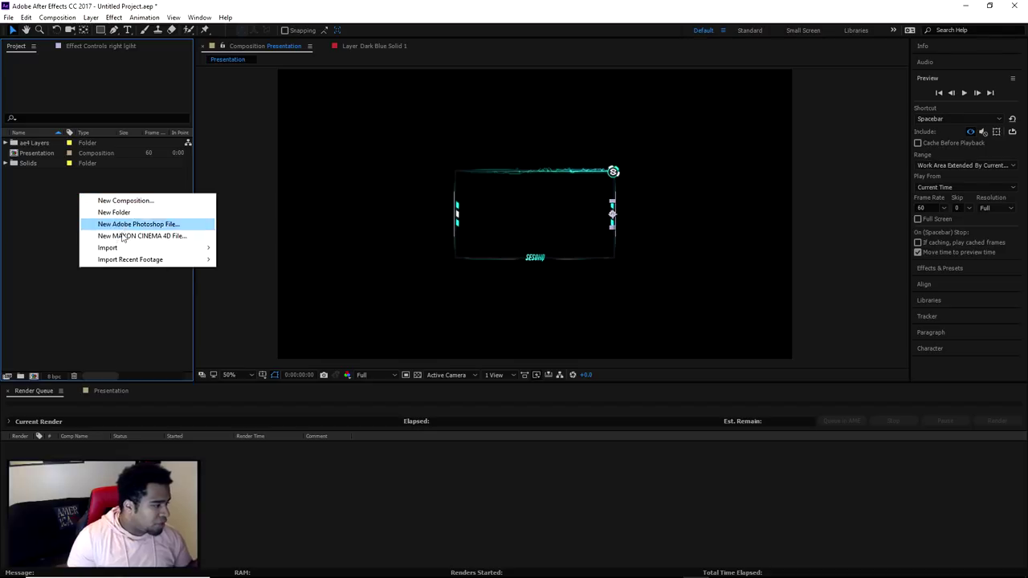
{"action": "mouse_move", "coordinate": [112, 247]}
{"action": "left_click", "coordinate": [250, 247]}
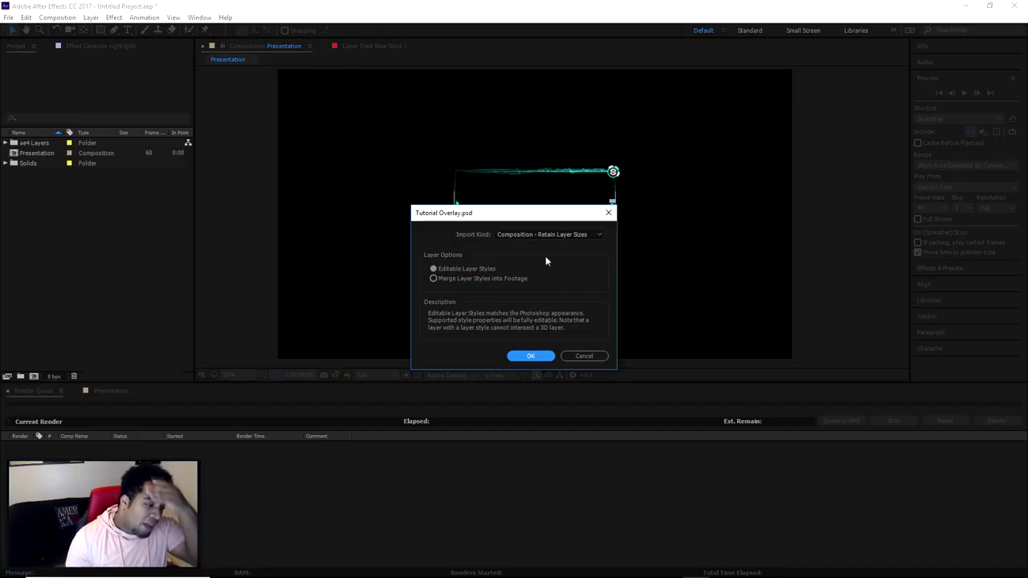
Import the PSD as Composition - Retain Layer Sizes with editable layer styles.
{"action": "left_click", "coordinate": [544, 234]}
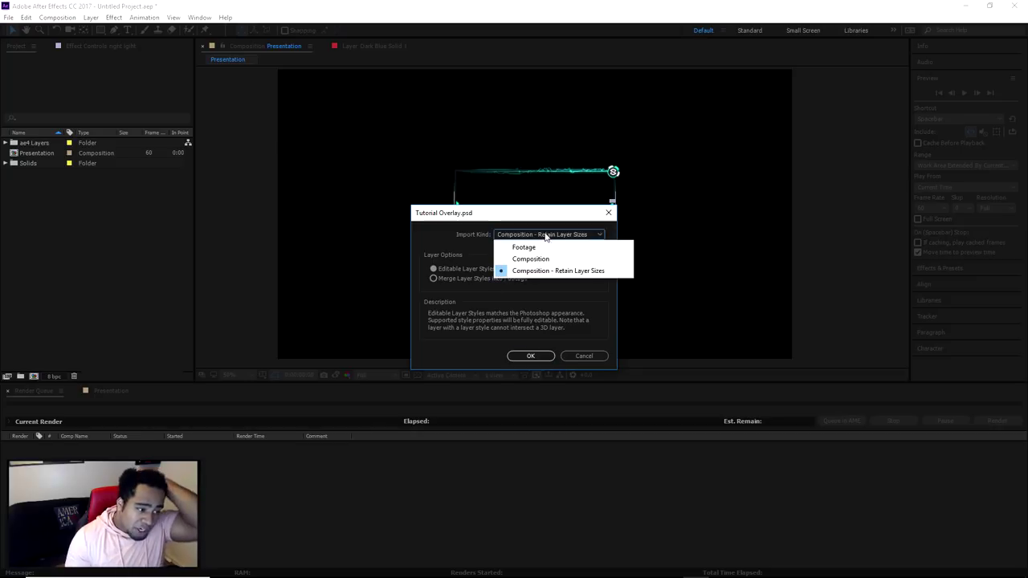
{"action": "left_click", "coordinate": [565, 273]}
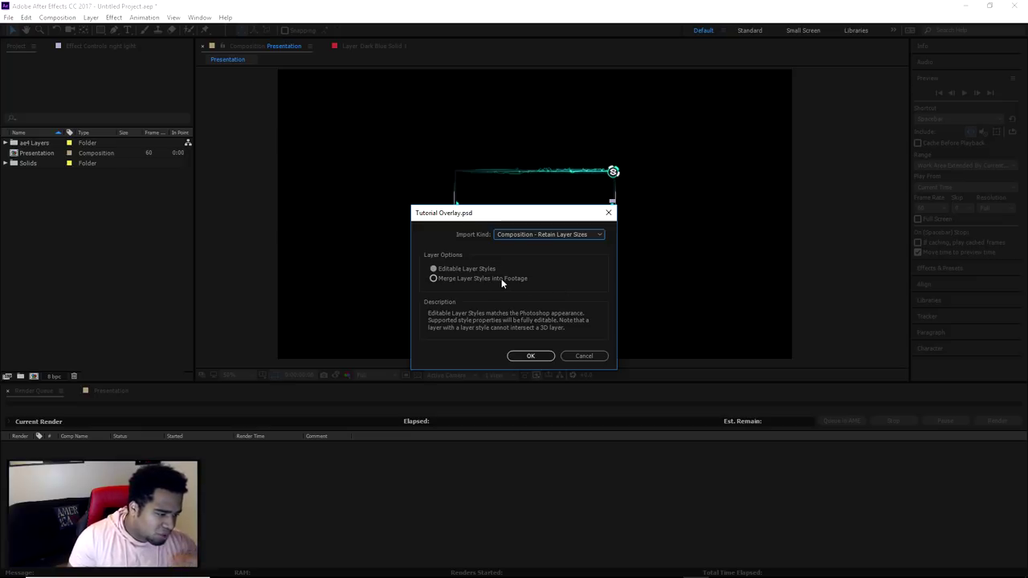
{"action": "left_click", "coordinate": [522, 236]}
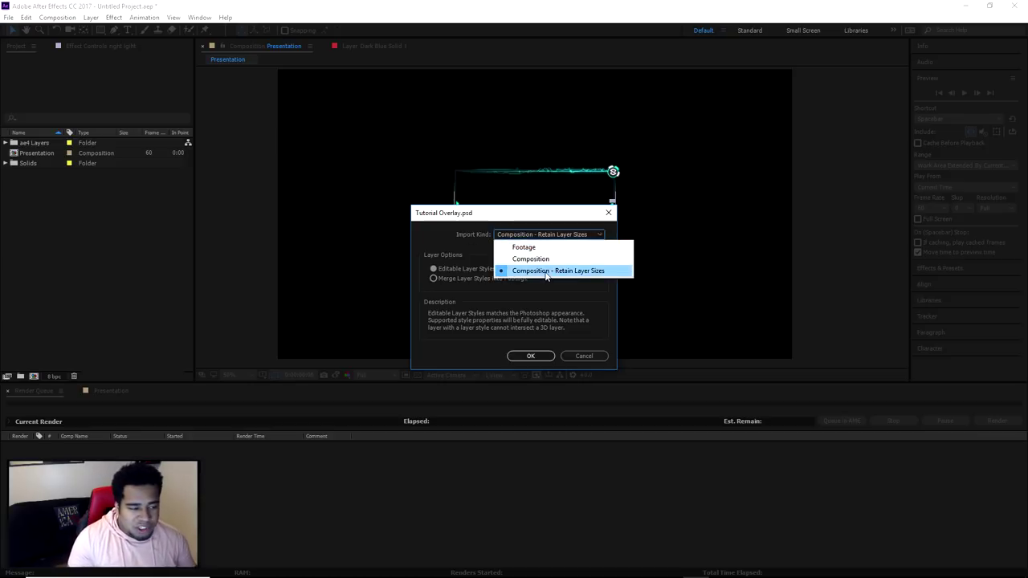
{"action": "left_click", "coordinate": [551, 339]}
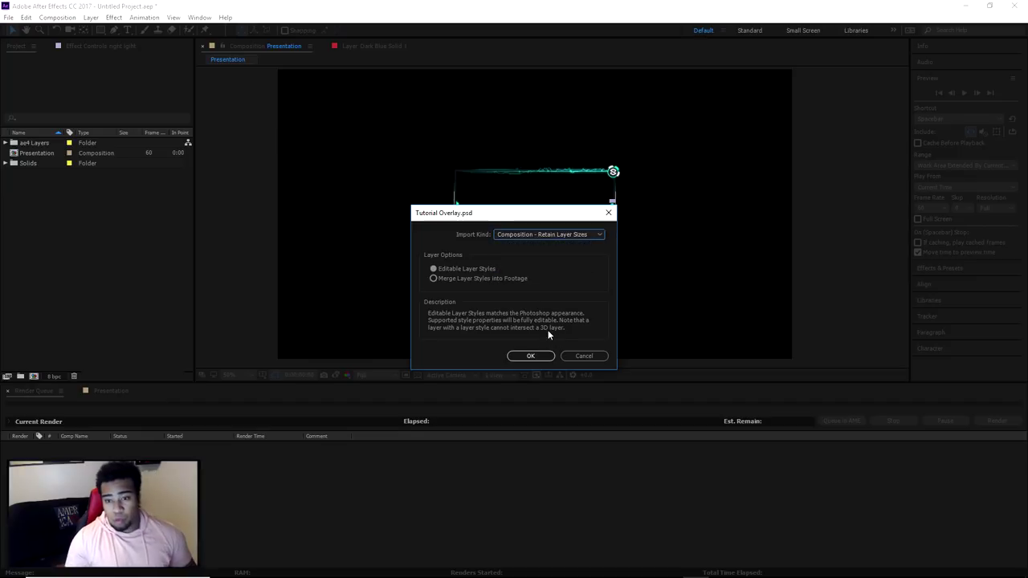
{"action": "left_click", "coordinate": [528, 356]}
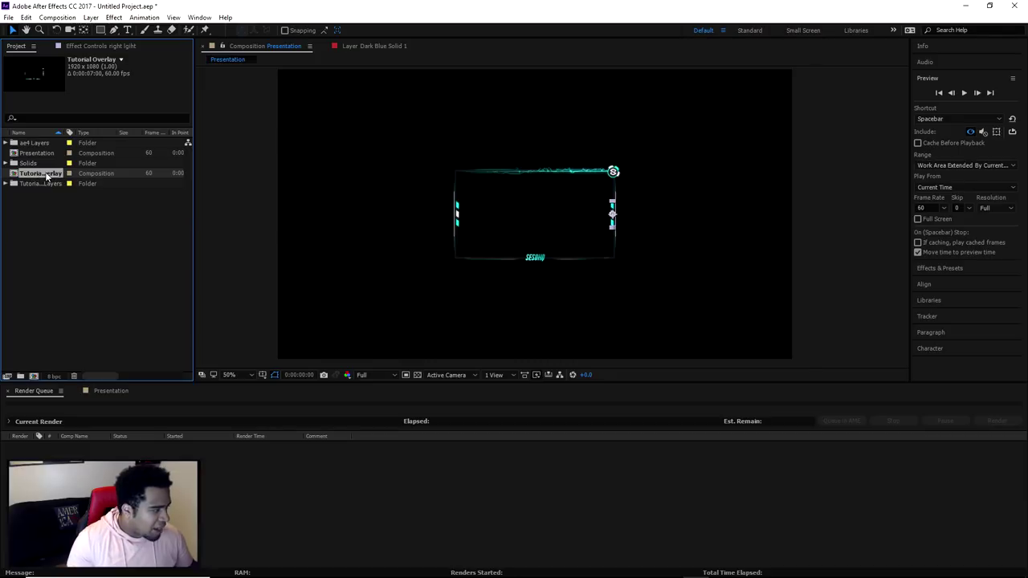
Open the Tutorial Overlay composition and go through its Text, Top Right Circle and light layers.
{"action": "double_click", "coordinate": [46, 175]}
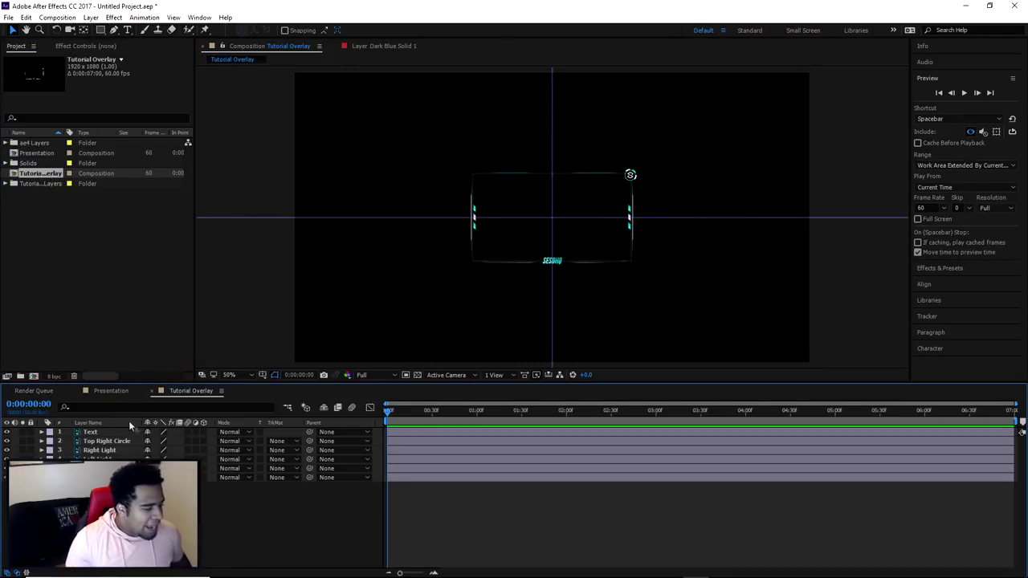
{"action": "left_click", "coordinate": [90, 433]}
{"action": "left_click", "coordinate": [104, 441]}
{"action": "left_click", "coordinate": [96, 459]}
Compare the composition with and without the transparency grid, and delete the full-frame Background layer at the bottom of the layer stack.
{"action": "left_click", "coordinate": [96, 477]}
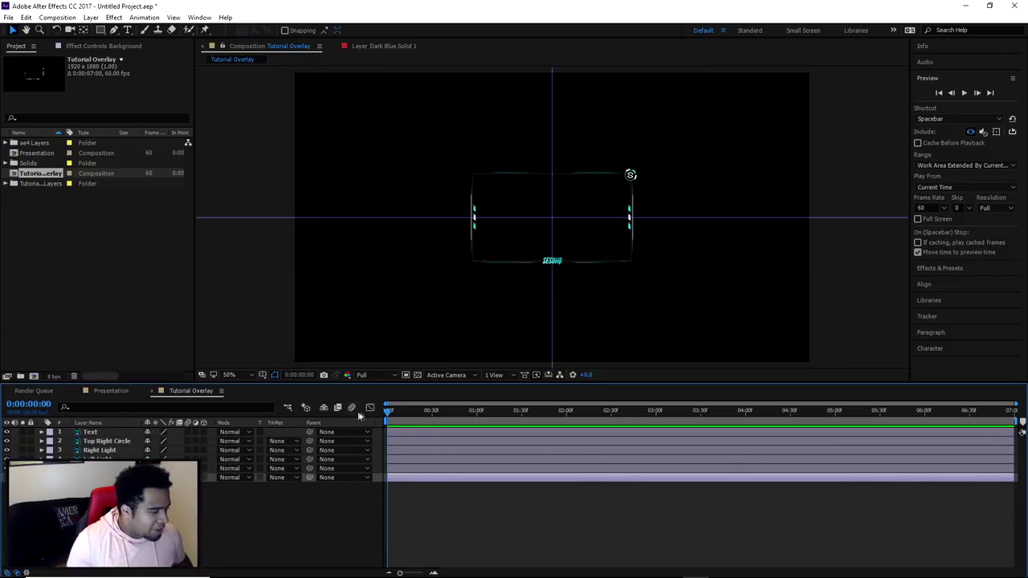
{"action": "left_click", "coordinate": [417, 375]}
{"action": "left_click", "coordinate": [417, 375]}
{"action": "left_click", "coordinate": [417, 376]}
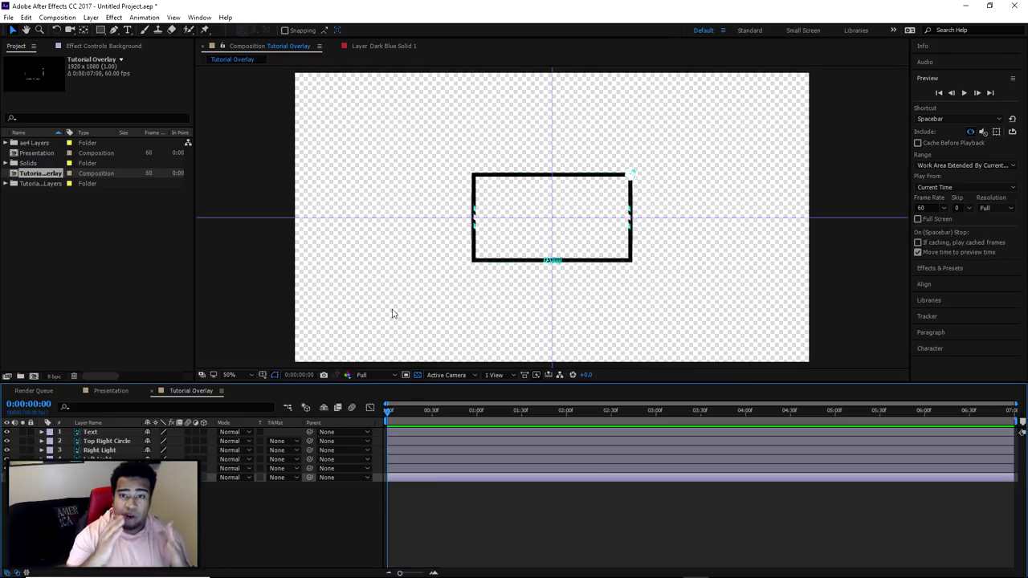
{"action": "left_click", "coordinate": [417, 376]}
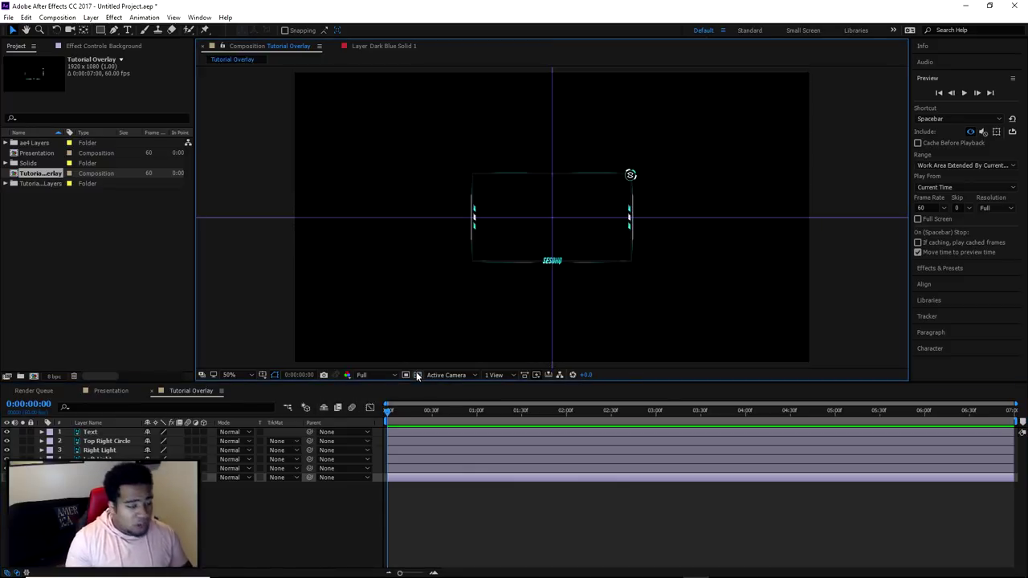
{"action": "left_click", "coordinate": [417, 375]}
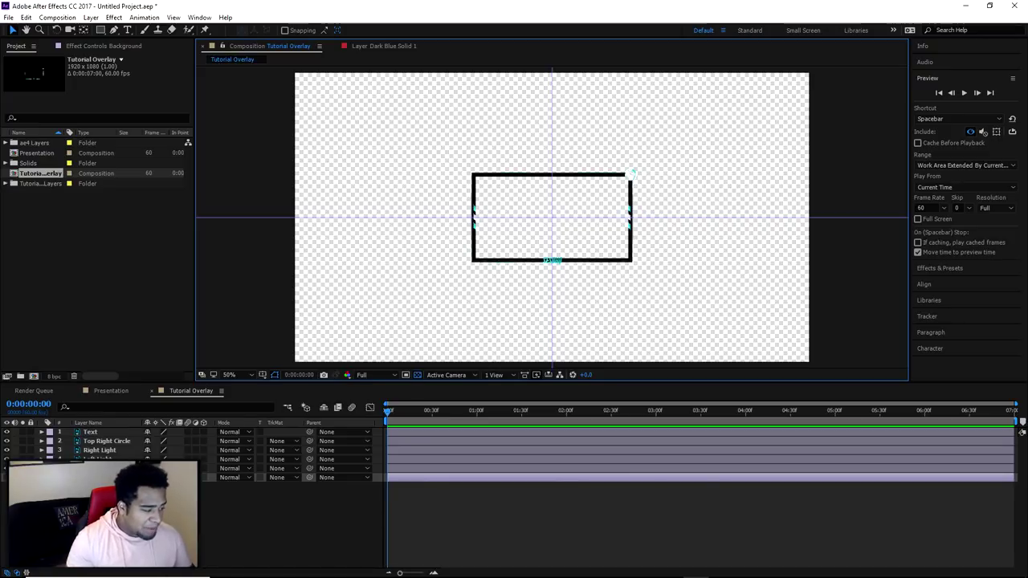
{"action": "left_click", "coordinate": [417, 376]}
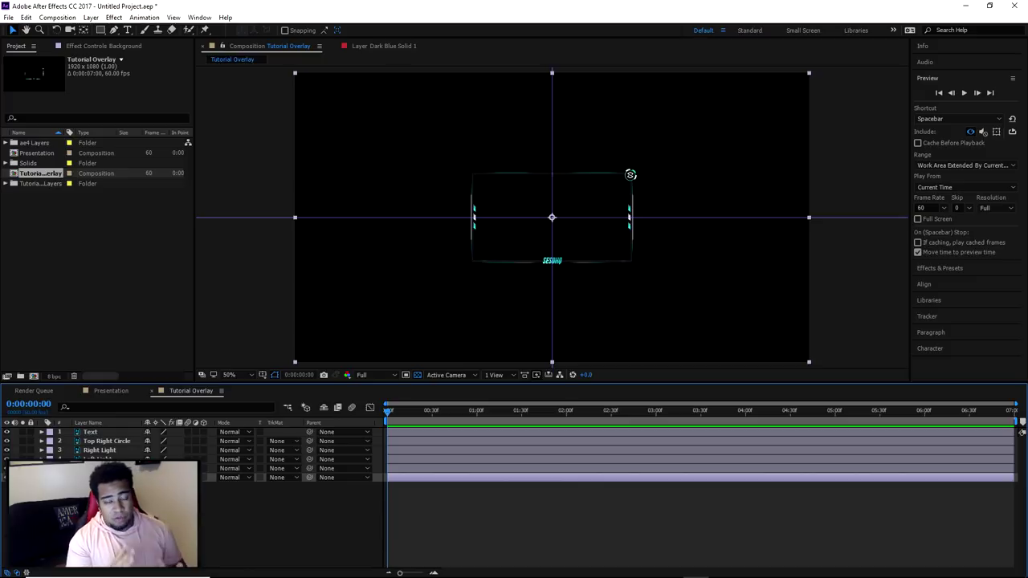
{"action": "key", "text": "Delete"}
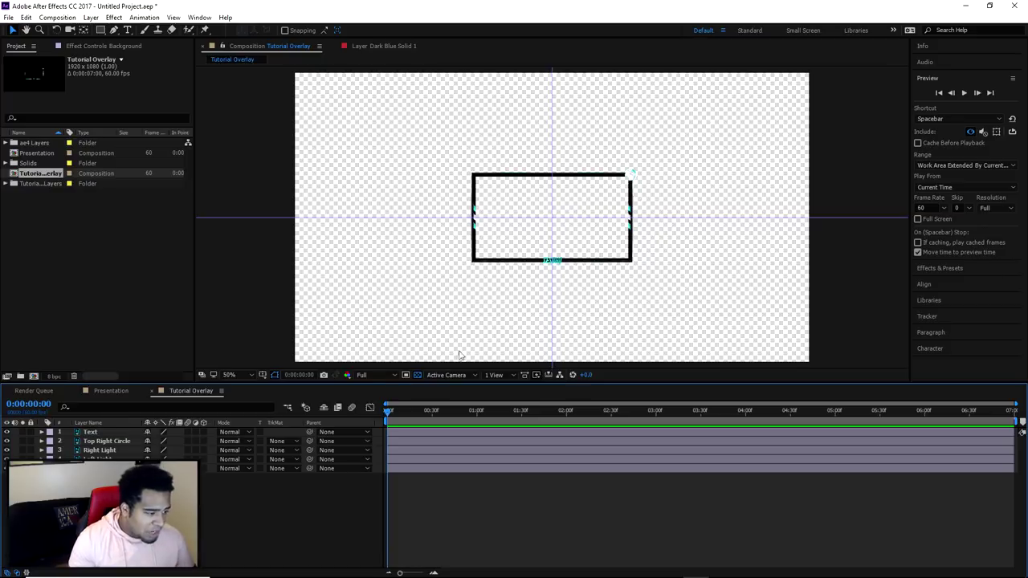
{"action": "left_click", "coordinate": [416, 375]}
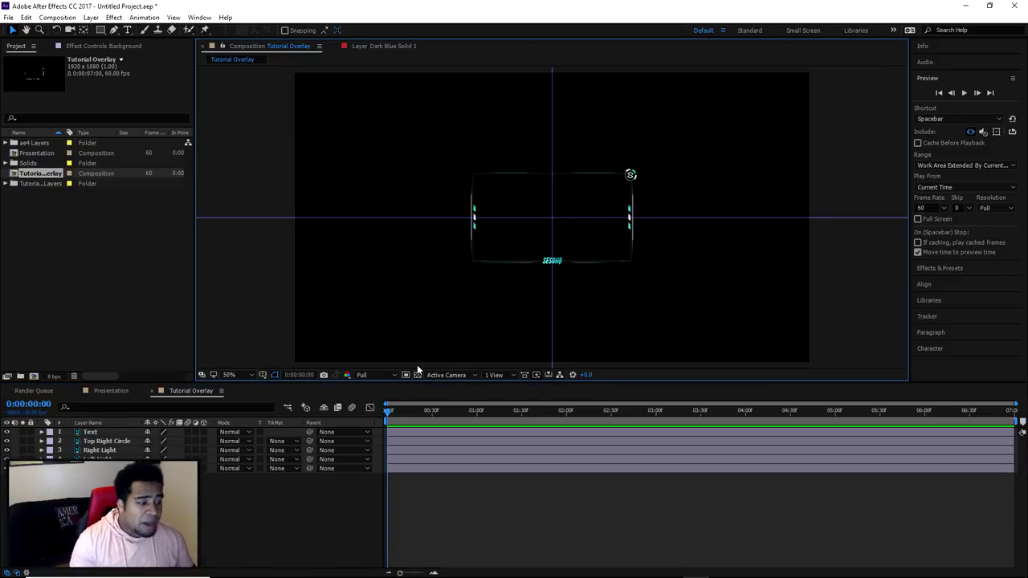
Check the overlay layers at 100% magnification by hiding and reshowing them.
{"action": "key", "text": "period"}
{"action": "key", "text": "period"}
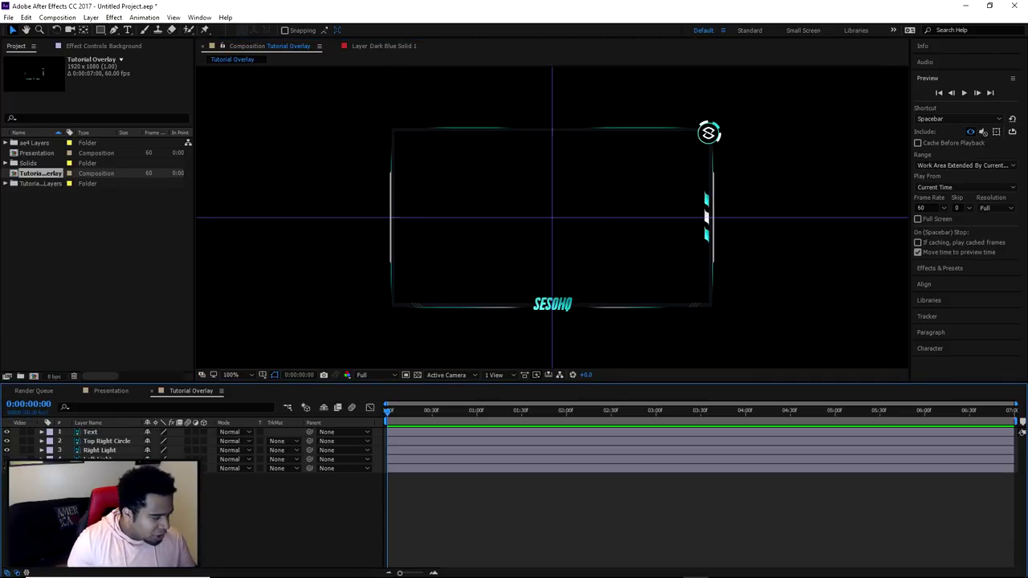
{"action": "left_click", "coordinate": [7, 441]}
{"action": "left_click", "coordinate": [6, 441]}
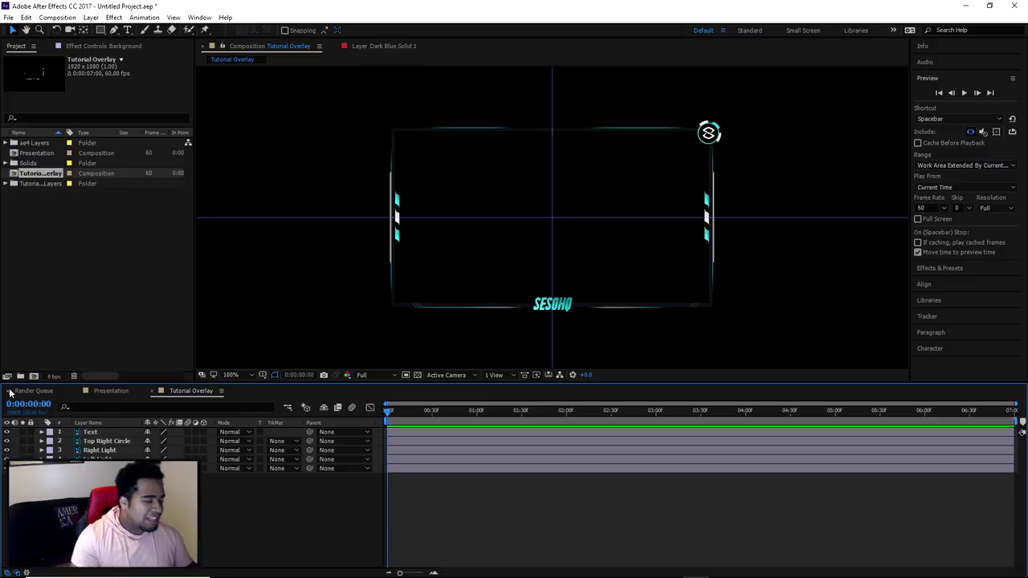
Find the Hue/Saturation effect by searching for "hue" and apply it to the Text layer.
{"action": "left_click", "coordinate": [105, 433]}
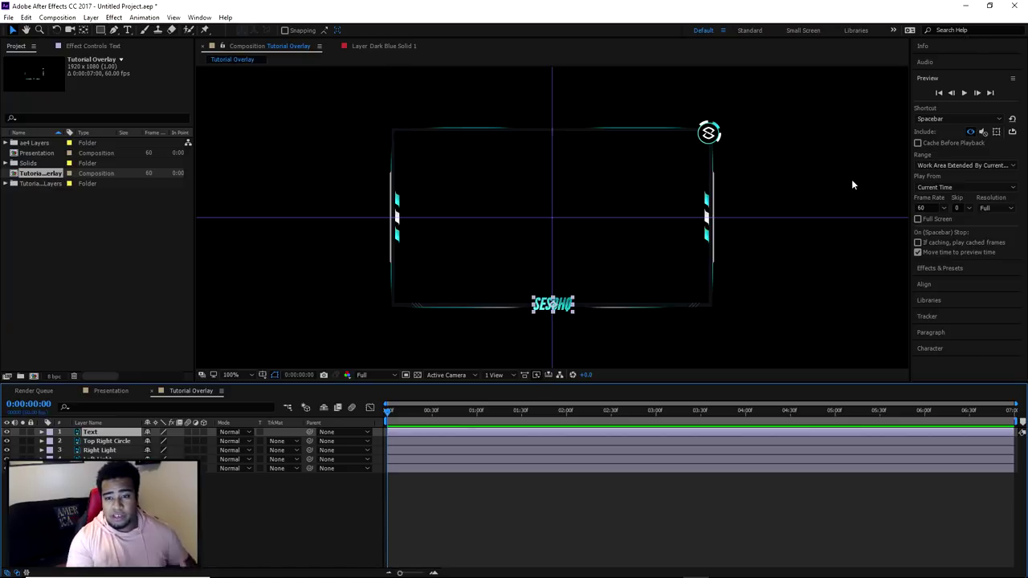
{"action": "left_click", "coordinate": [939, 268]}
{"action": "left_click", "coordinate": [949, 108]}
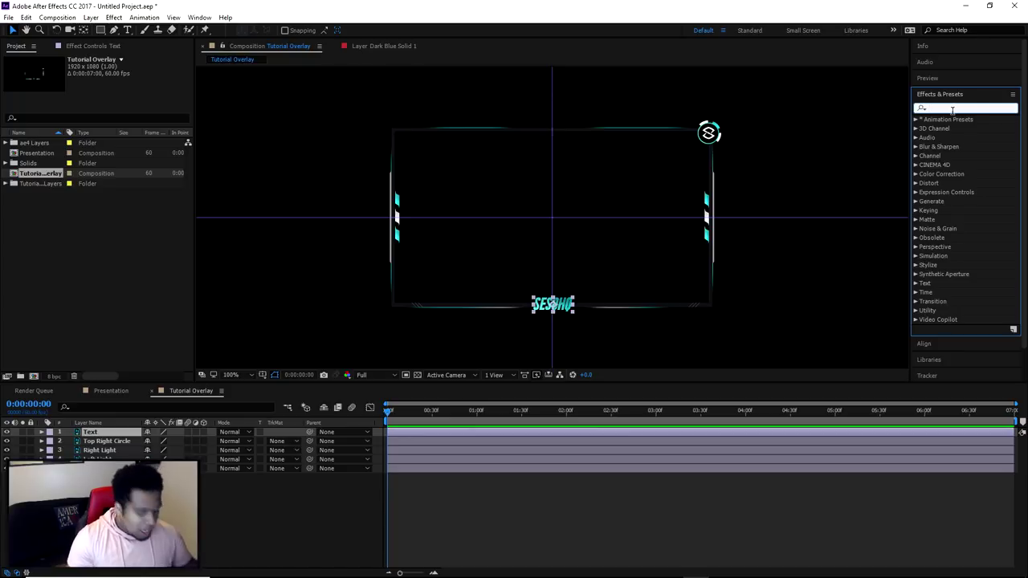
{"action": "type", "text": "hue"}
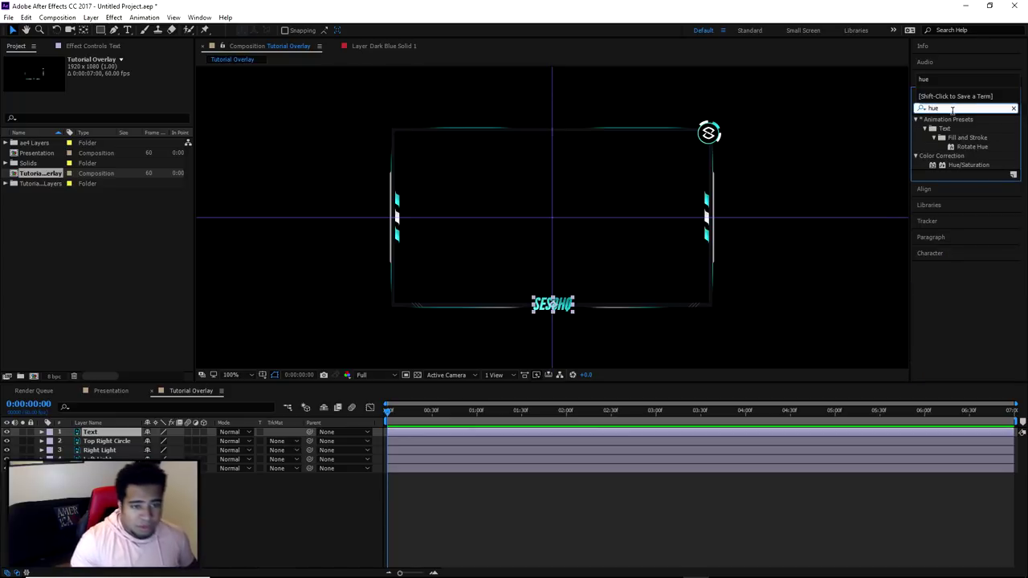
{"action": "left_click", "coordinate": [970, 164]}
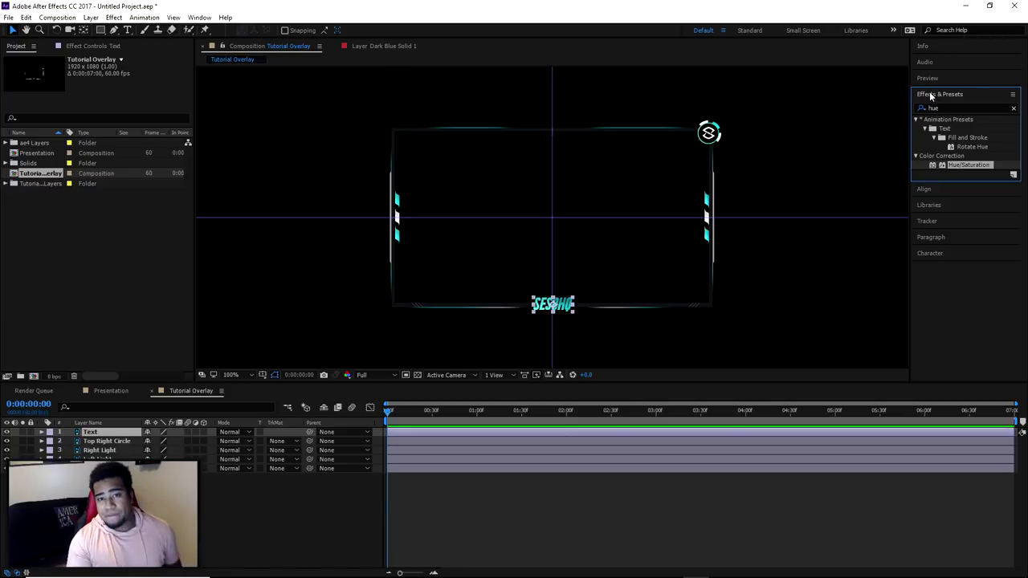
{"action": "left_click_drag", "start_coordinate": [961, 167], "coordinate": [101, 432]}
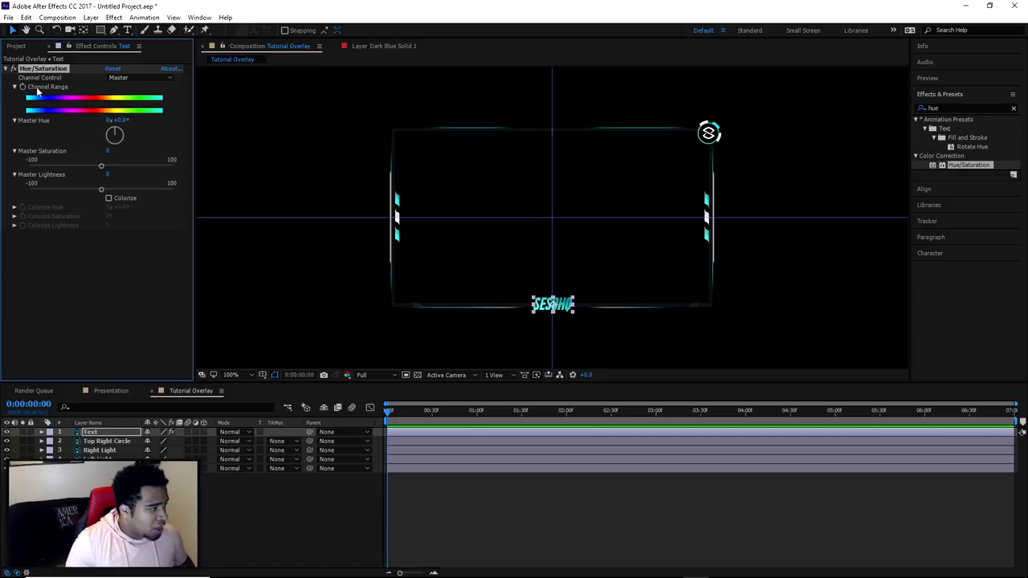
Add a Channel Range keyframe at 0:00:00:00 to the Text layer's Hue/Saturation effect and reveal it in the timeline.
{"action": "left_click", "coordinate": [23, 87]}
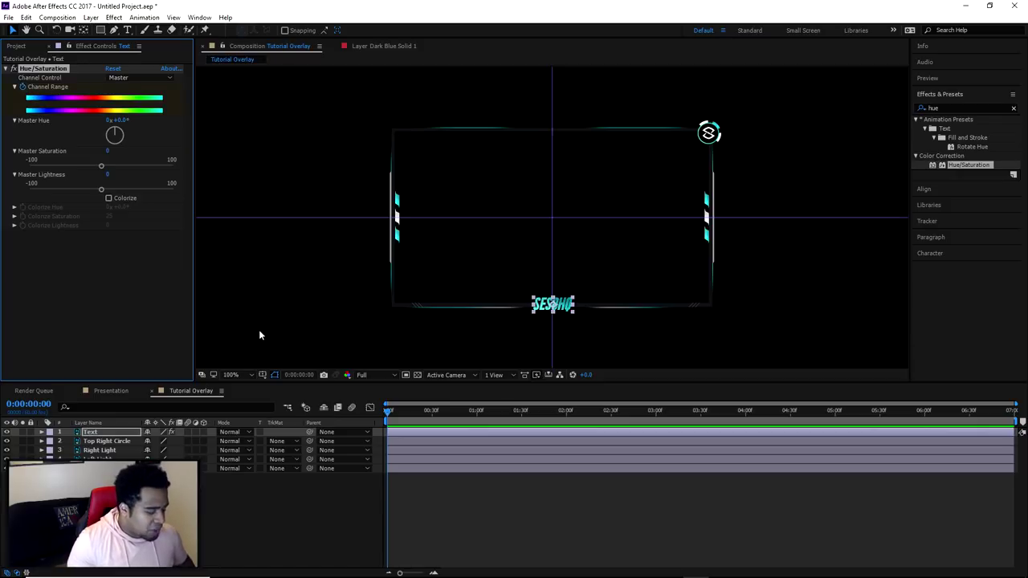
{"action": "key", "text": "u"}
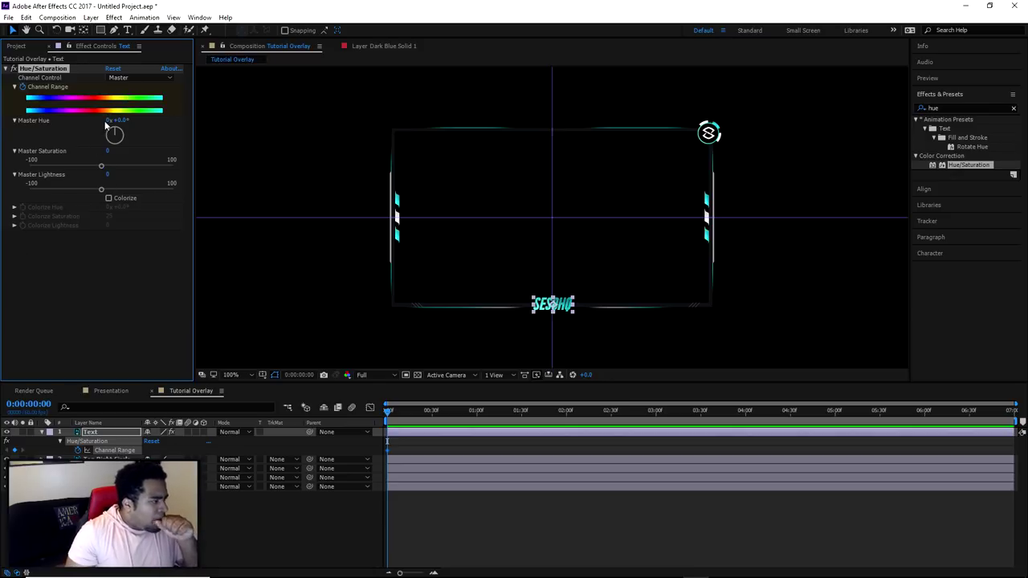
{"action": "left_click", "coordinate": [113, 17]}
{"action": "mouse_move", "coordinate": [69, 175]}
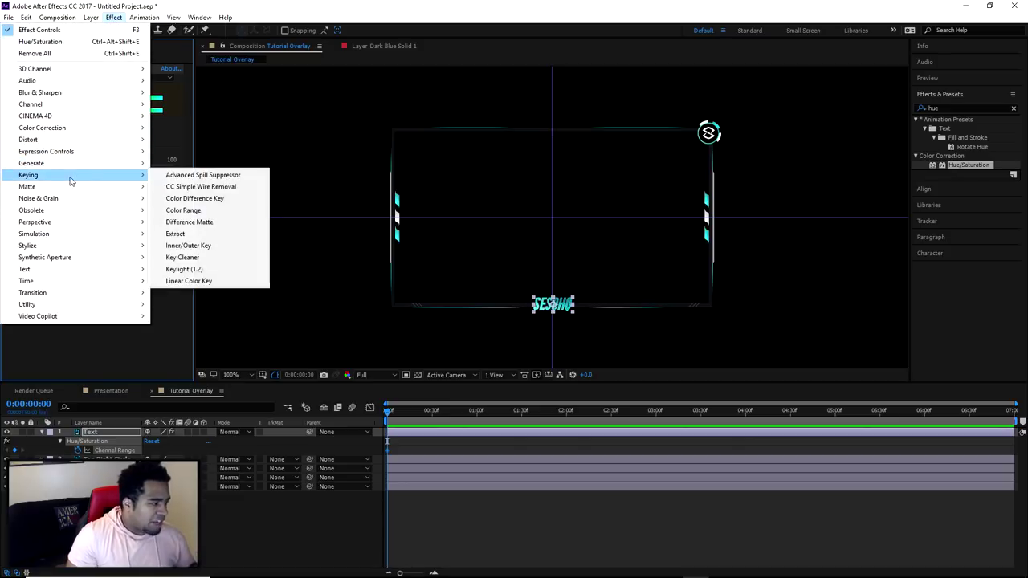
{"action": "left_click", "coordinate": [392, 449]}
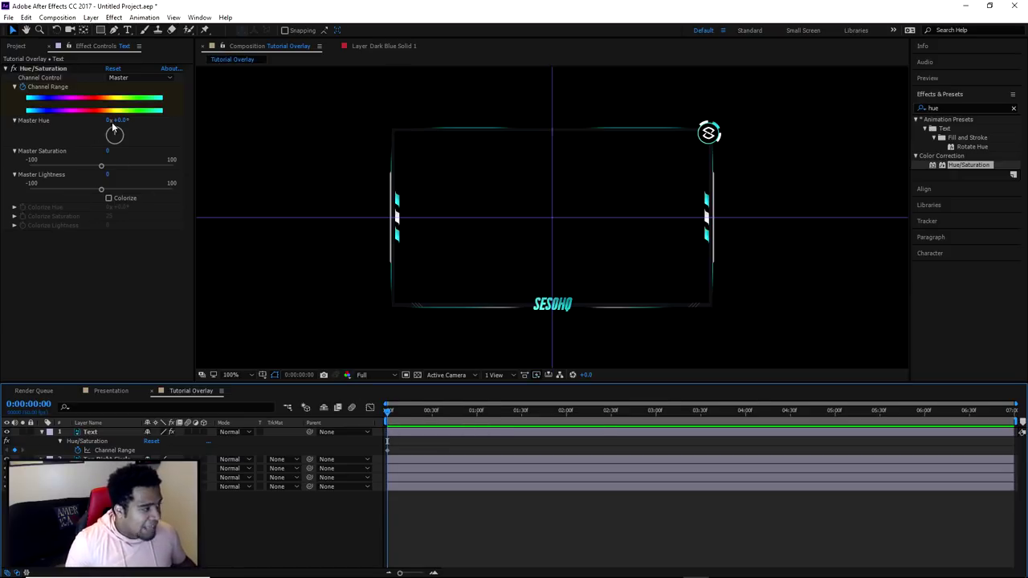
{"action": "left_click", "coordinate": [441, 435]}
{"action": "left_click", "coordinate": [421, 417]}
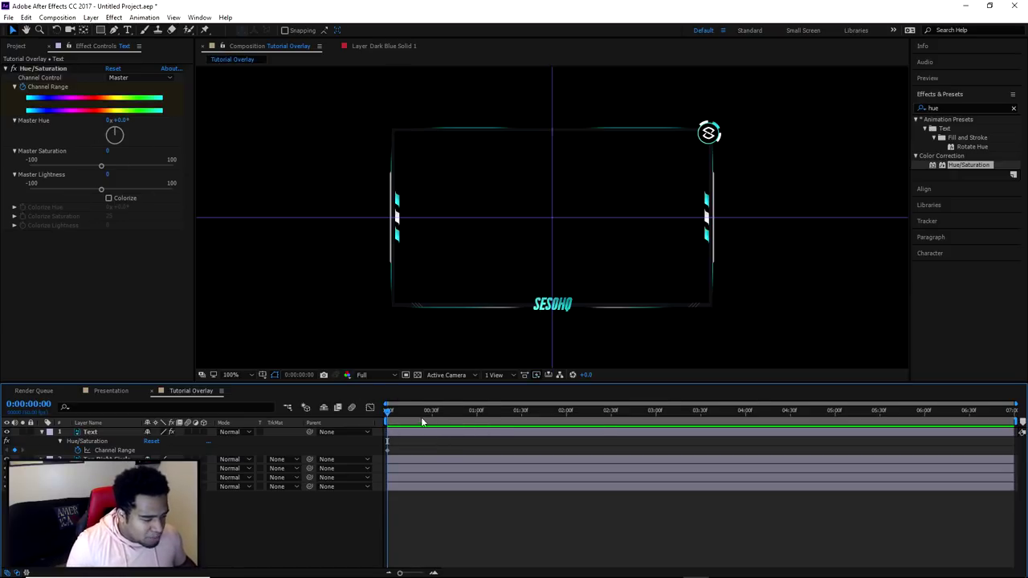
Move the current time to 0:00:00:30 and check the frame rate and duration in the composition settings.
{"action": "left_click_drag", "start_coordinate": [389, 412], "coordinate": [432, 409]}
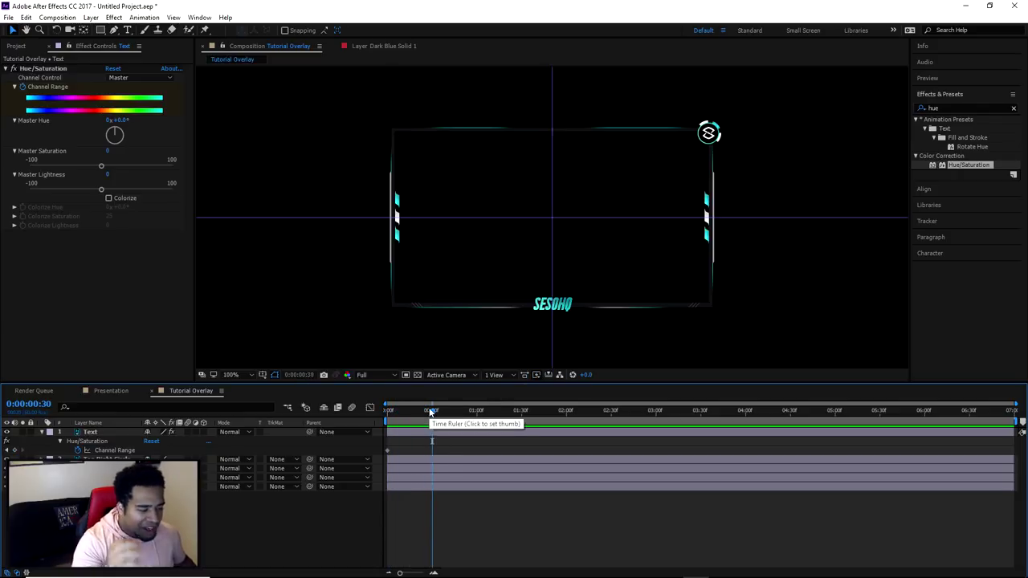
{"action": "right_click", "coordinate": [704, 518]}
{"action": "left_click", "coordinate": [745, 416]}
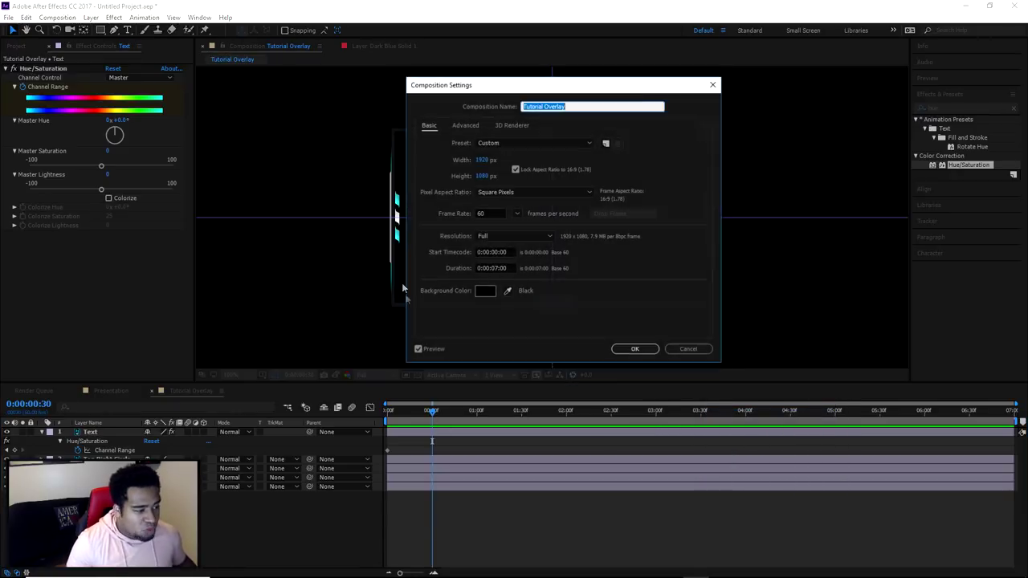
{"action": "left_click", "coordinate": [494, 268]}
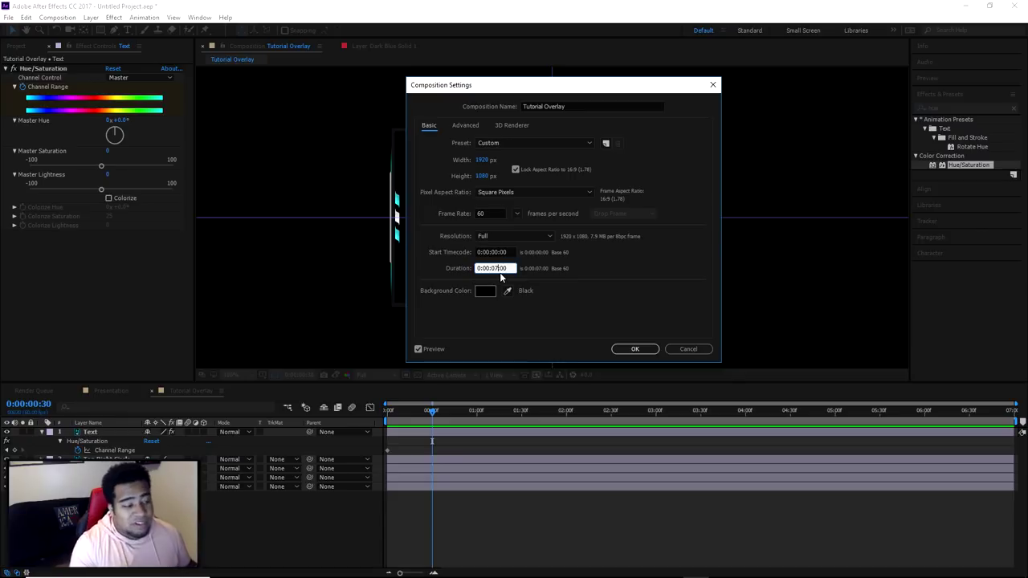
{"action": "left_click", "coordinate": [635, 349]}
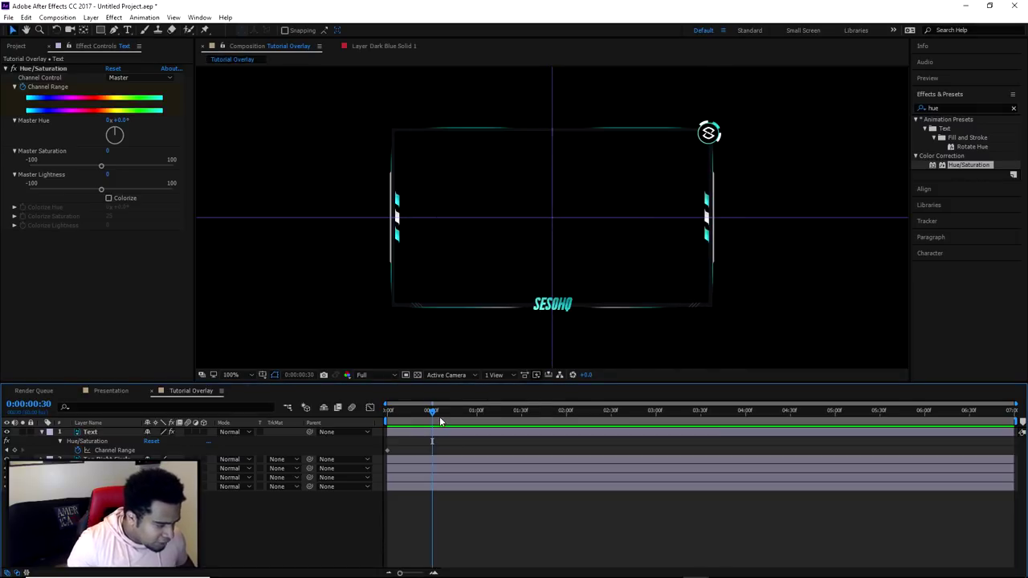
Keyframe the Text layer's Master Hue at 0x+220° at 0:00:00:30 and scrub through the colour change.
{"action": "left_click_drag", "start_coordinate": [400, 574], "coordinate": [411, 572]}
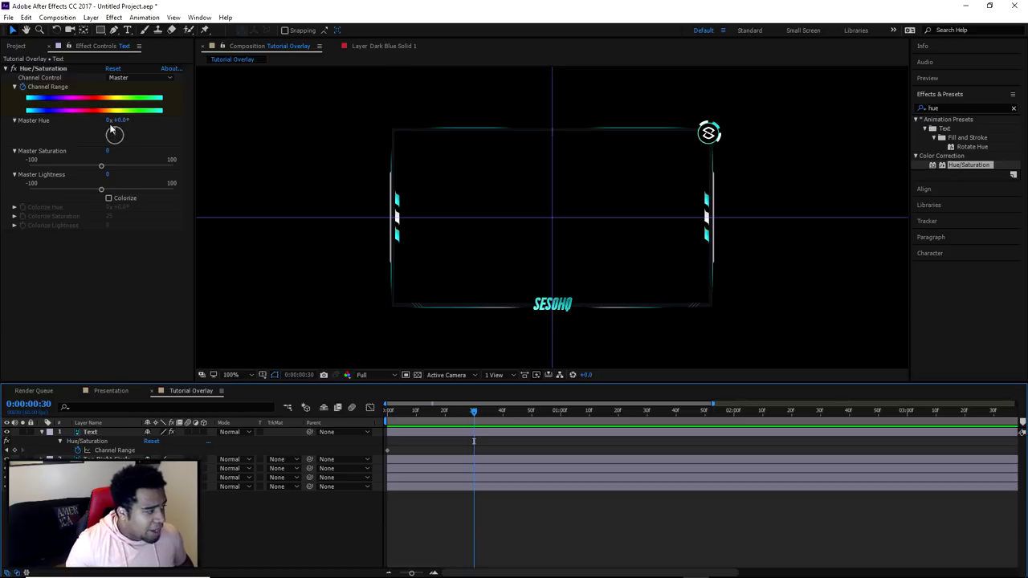
{"action": "mouse_move", "coordinate": [113, 132]}
{"action": "left_mouse_down"}
{"action": "mouse_move", "coordinate": [132, 141]}
{"action": "mouse_move", "coordinate": [115, 131]}
{"action": "left_mouse_up"}
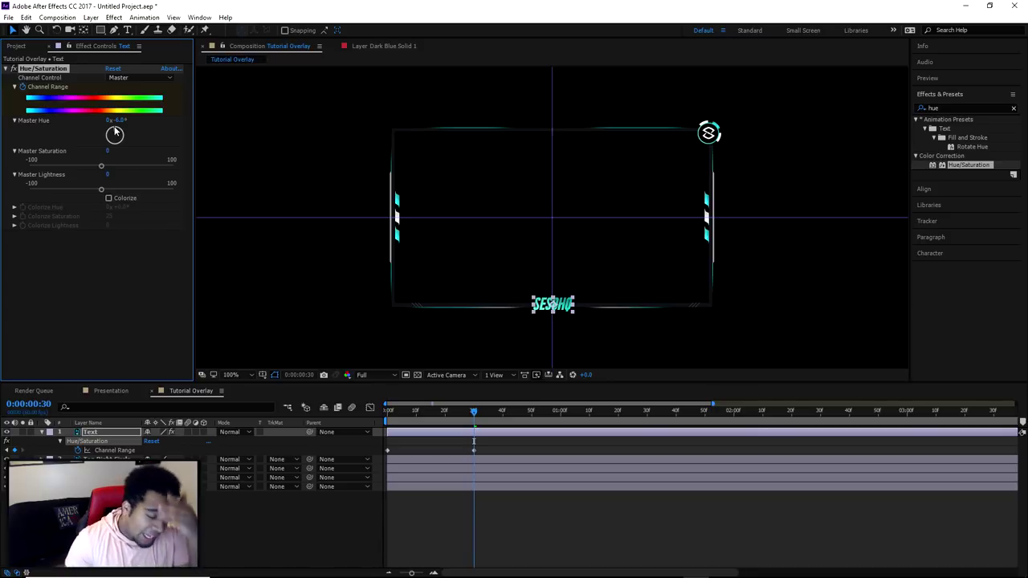
{"action": "left_click_drag", "start_coordinate": [116, 131], "coordinate": [103, 153]}
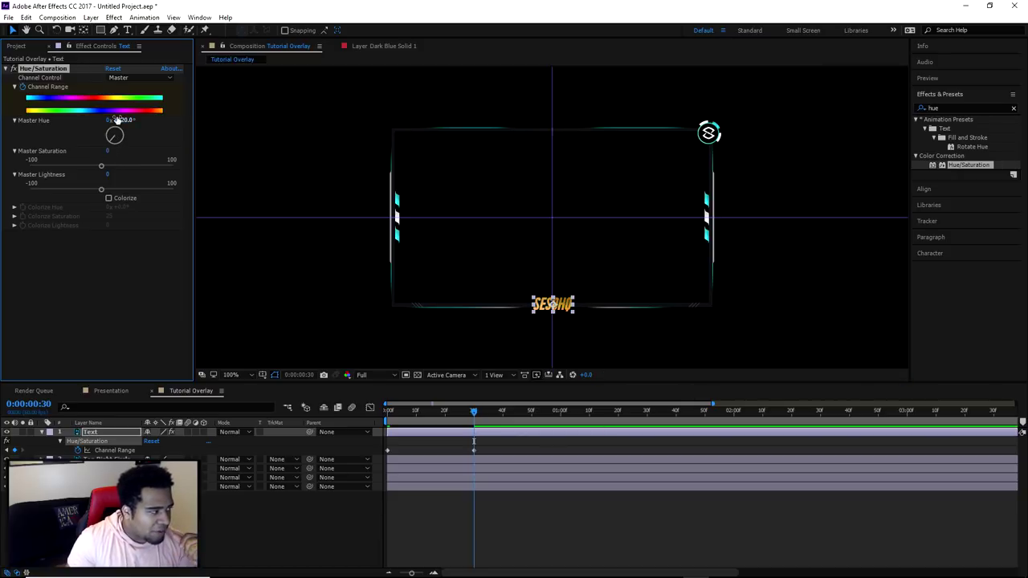
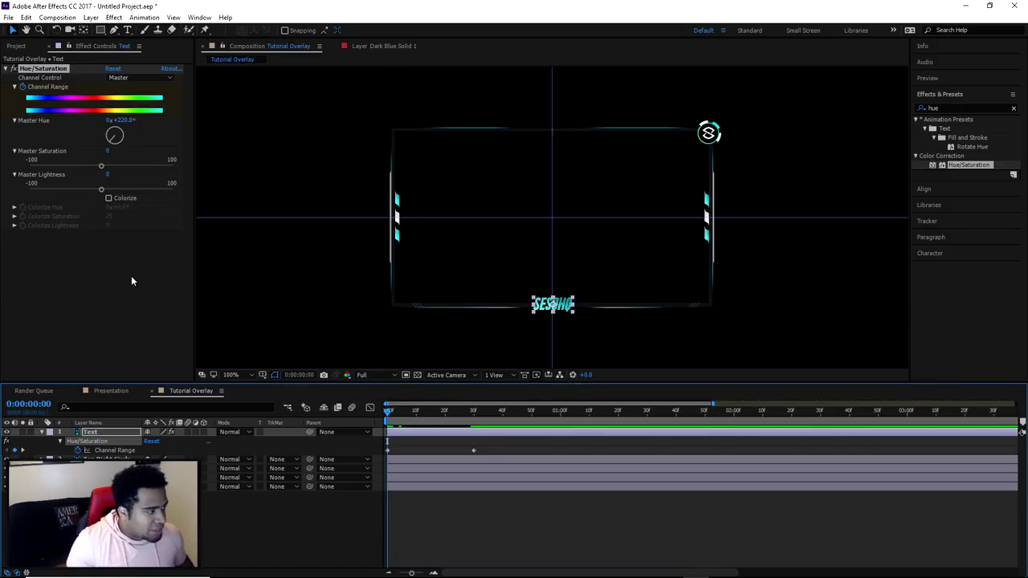
{"action": "key", "text": "ctrl+z"}
{"action": "left_click_drag", "start_coordinate": [390, 414], "coordinate": [476, 419]}
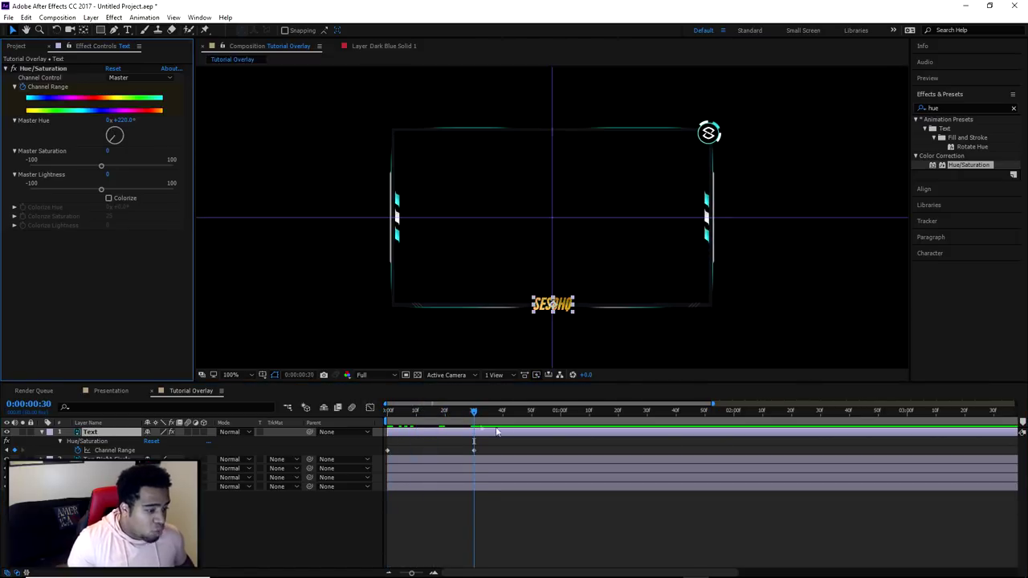
{"action": "mouse_move", "coordinate": [470, 412]}
{"action": "left_mouse_down"}
{"action": "mouse_move", "coordinate": [389, 414]}
{"action": "mouse_move", "coordinate": [473, 408]}
{"action": "left_mouse_up"}
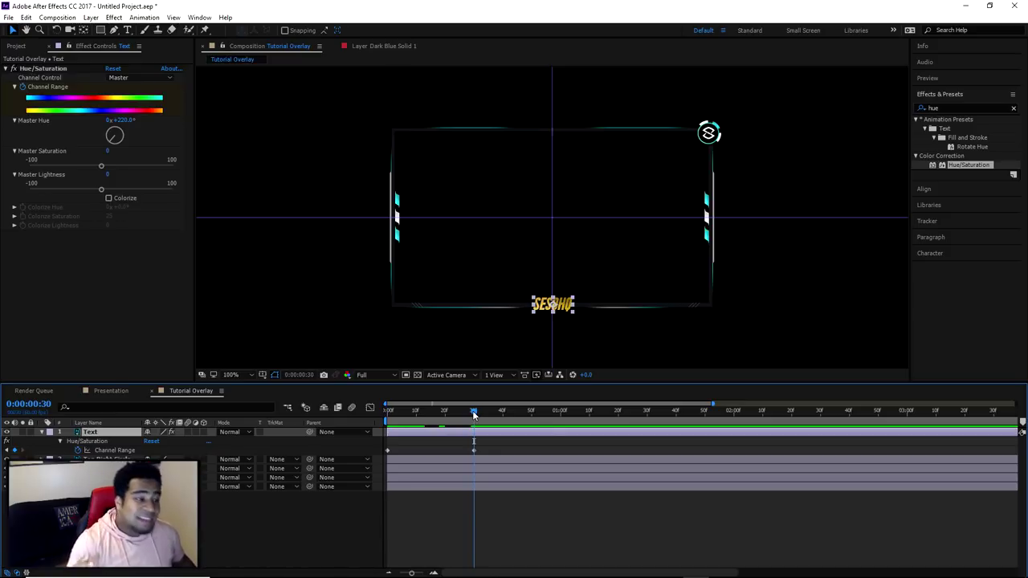
At 0:00:01:00, set the Text layer's Master Hue to 1x+0.0° as a third keyframe.
{"action": "left_click_drag", "start_coordinate": [475, 411], "coordinate": [560, 417]}
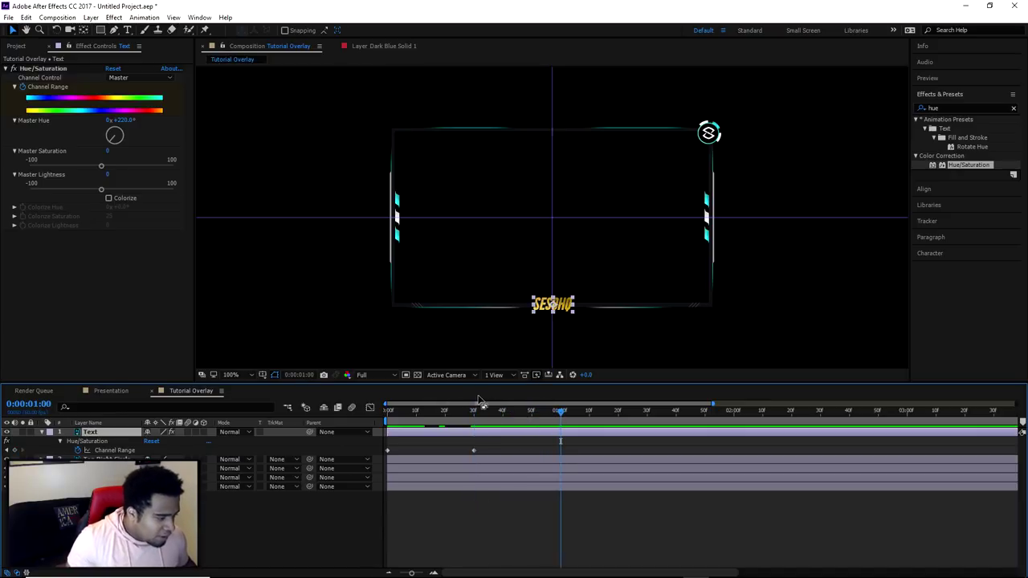
{"action": "left_click_drag", "start_coordinate": [127, 115], "coordinate": [121, 120]}
{"action": "left_click", "coordinate": [120, 120]}
{"action": "type", "text": "0"}
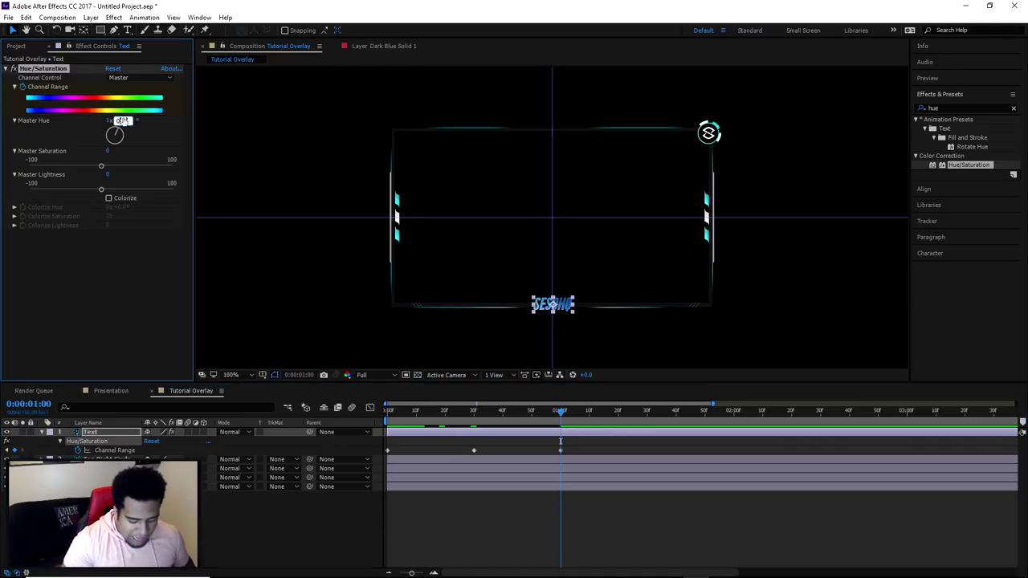
{"action": "key", "text": "Return"}
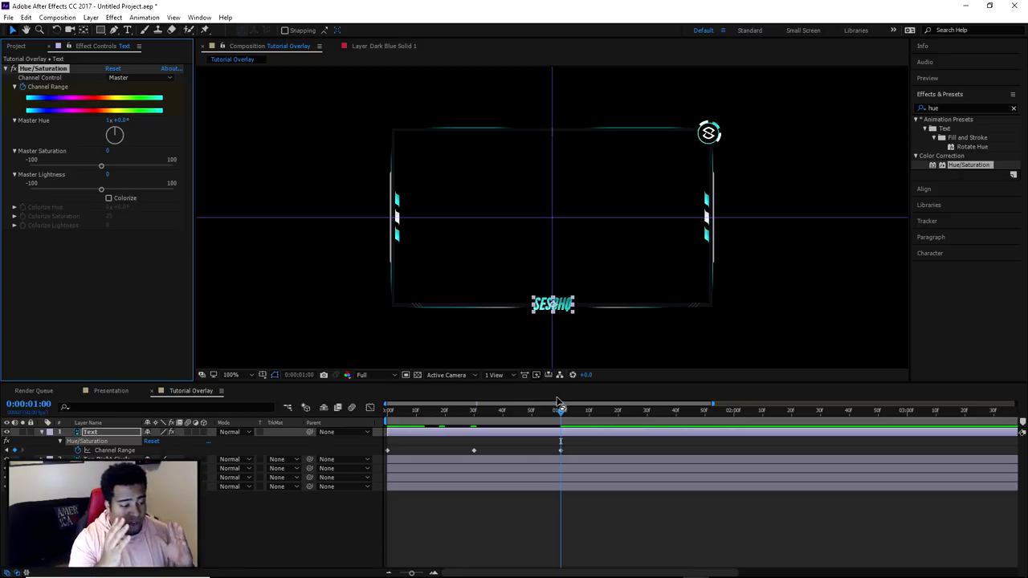
Play and scrub the Text layer's hue animation between 0:00:00:00 and 0:00:01:00.
{"action": "left_click_drag", "start_coordinate": [482, 411], "coordinate": [416, 412]}
{"action": "key", "text": "space"}
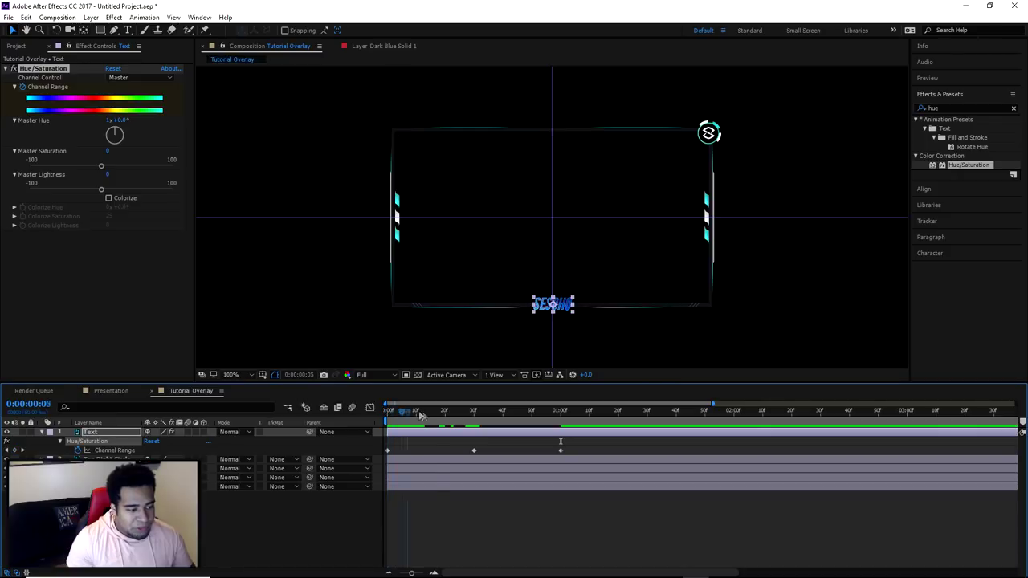
{"action": "key", "text": "space"}
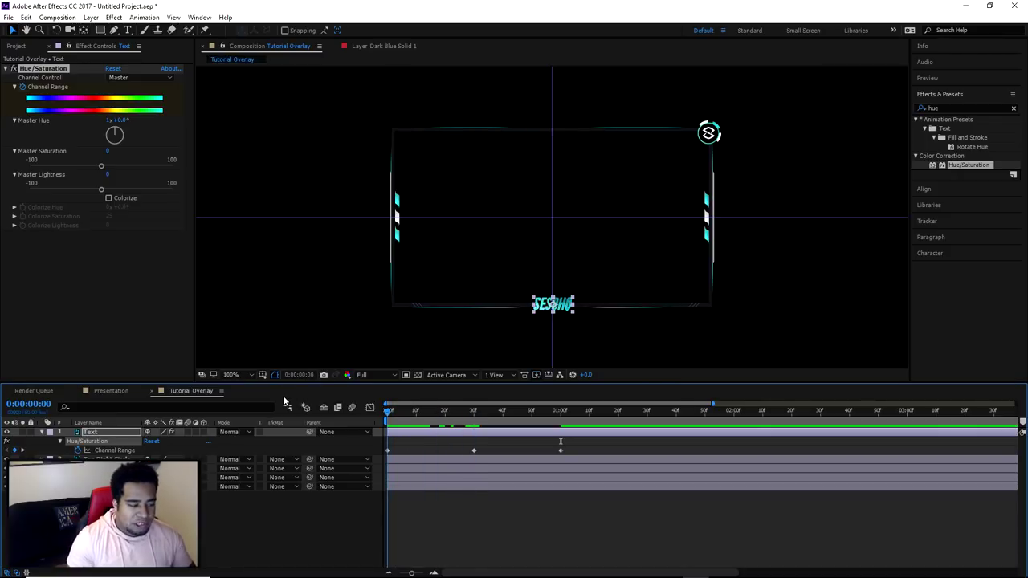
{"action": "left_click_drag", "start_coordinate": [391, 412], "coordinate": [562, 426]}
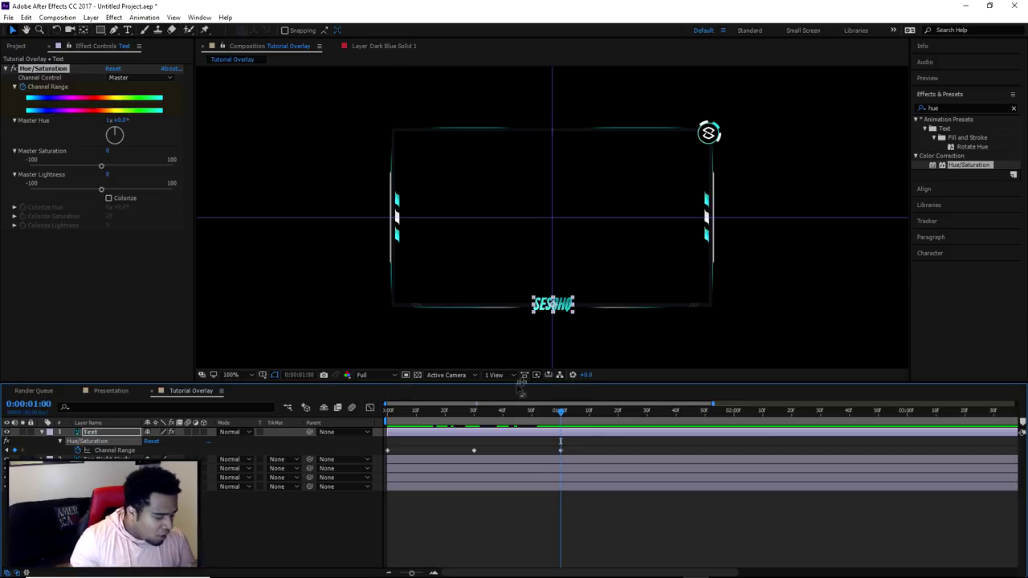
Apply Easy Ease to all three Channel Range keyframes on the Text layer.
{"action": "left_click_drag", "start_coordinate": [586, 447], "coordinate": [379, 463]}
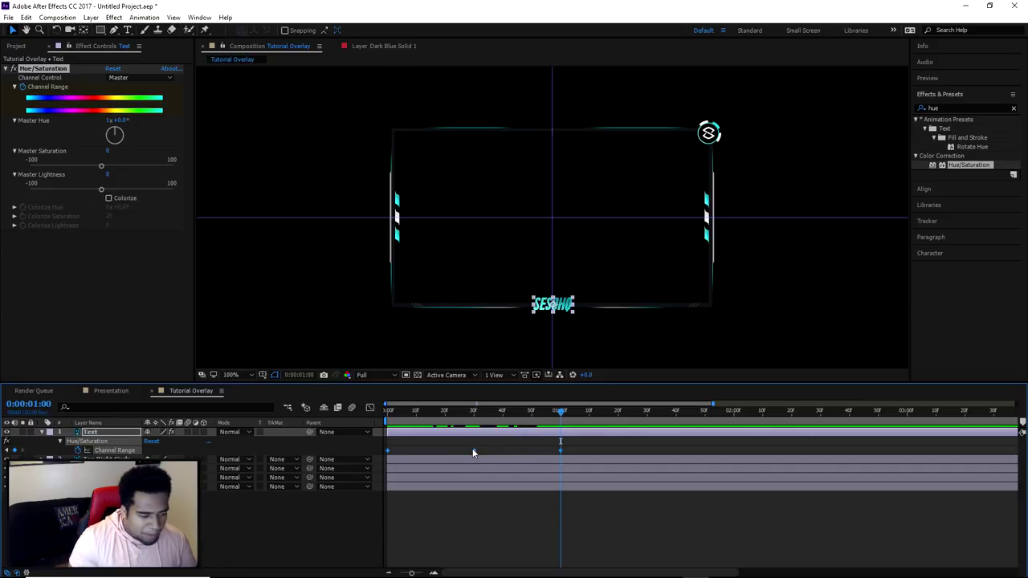
{"action": "right_click", "coordinate": [473, 451]}
{"action": "mouse_move", "coordinate": [530, 441]}
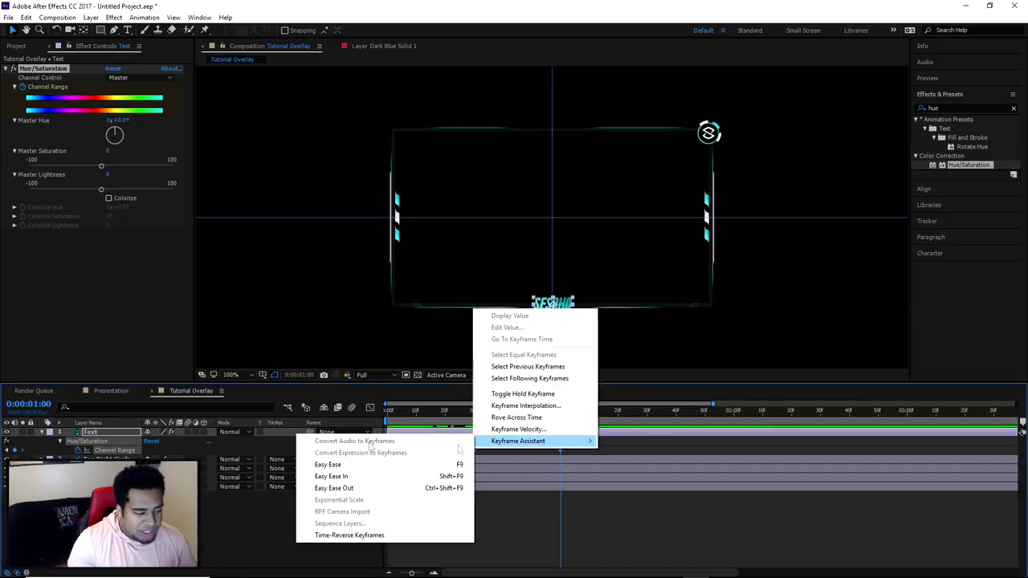
{"action": "left_click", "coordinate": [333, 464]}
Preview the eased hue animation from 0:00:00:00 several times to judge its timing.
{"action": "key", "text": "Home"}
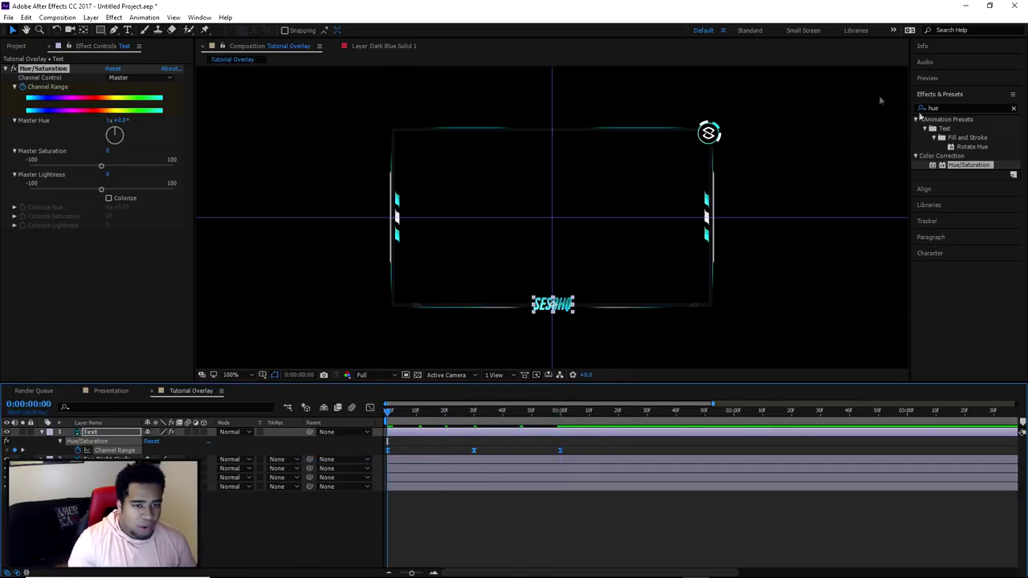
{"action": "left_click", "coordinate": [937, 80]}
{"action": "left_click", "coordinate": [966, 93]}
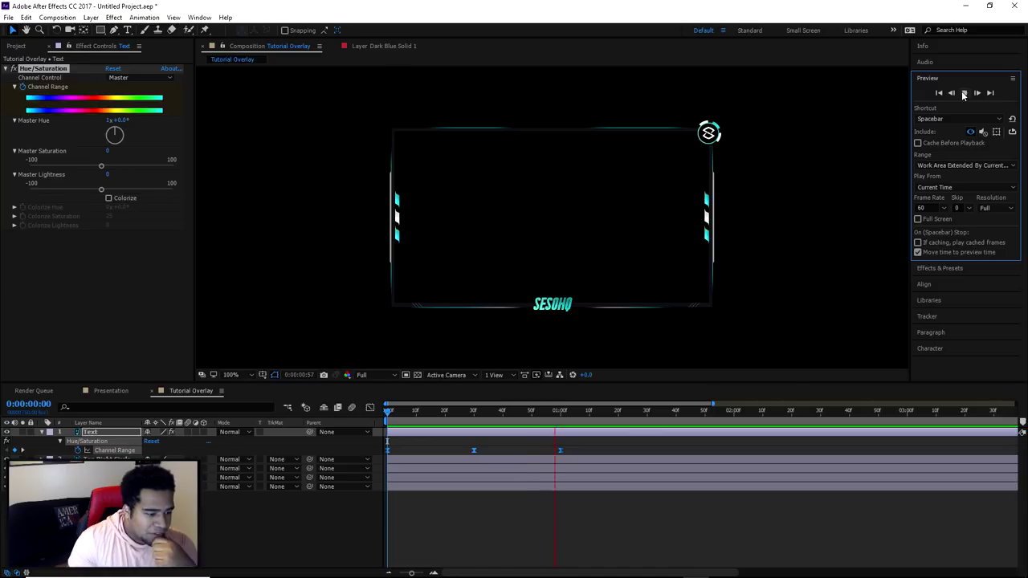
{"action": "left_click", "coordinate": [965, 94]}
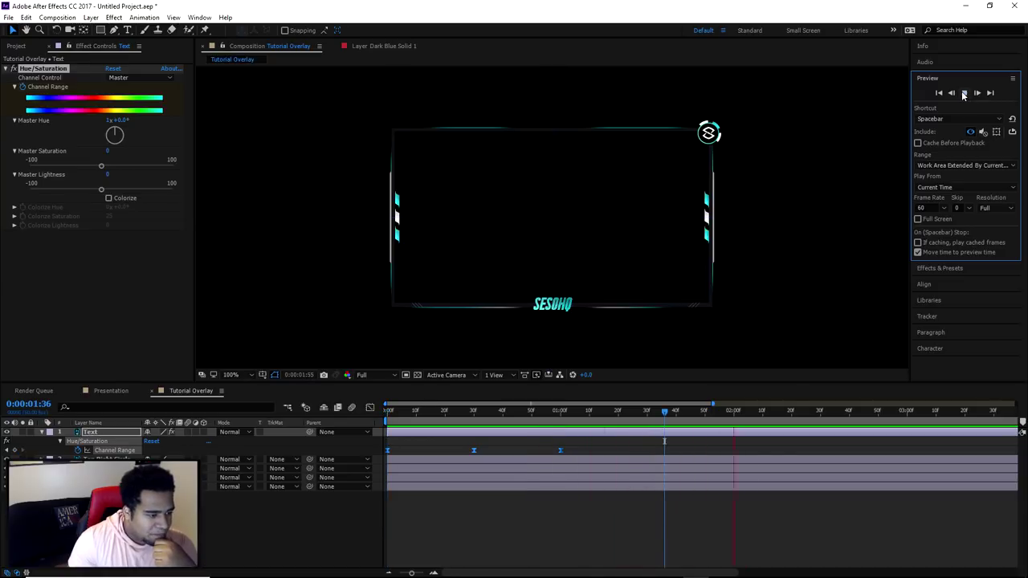
{"action": "left_click", "coordinate": [347, 416]}
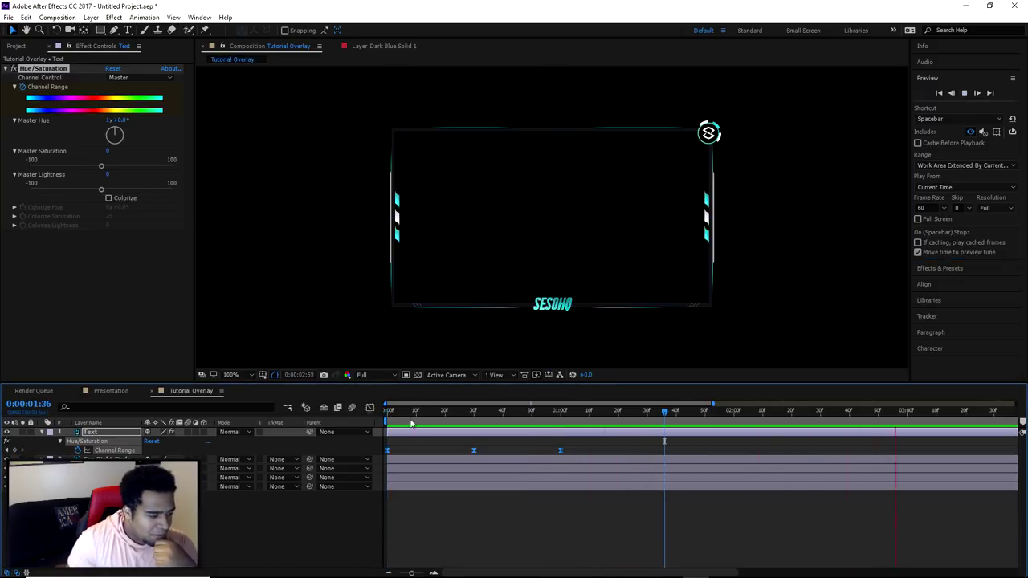
{"action": "left_click", "coordinate": [964, 94]}
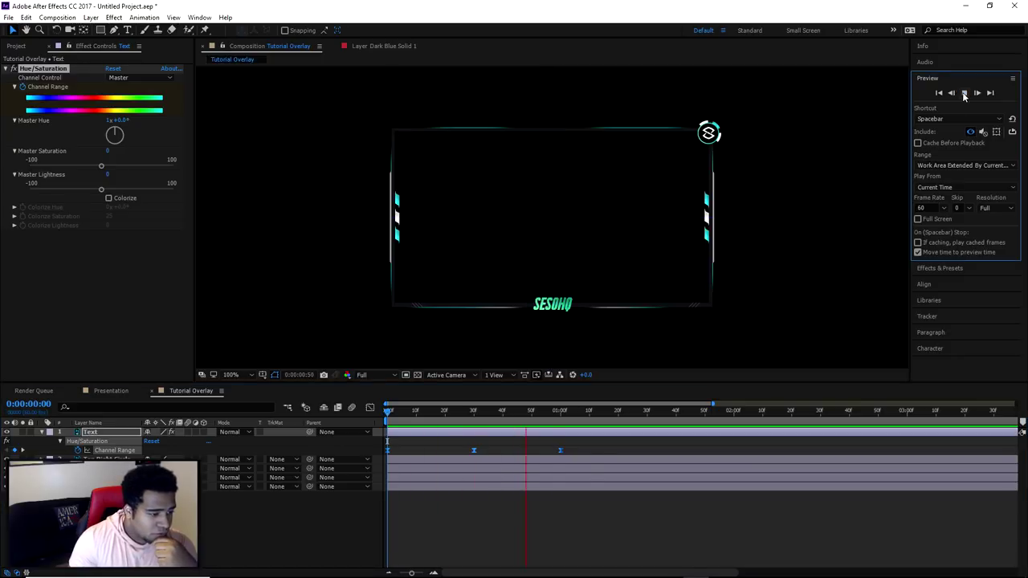
{"action": "left_click", "coordinate": [423, 416]}
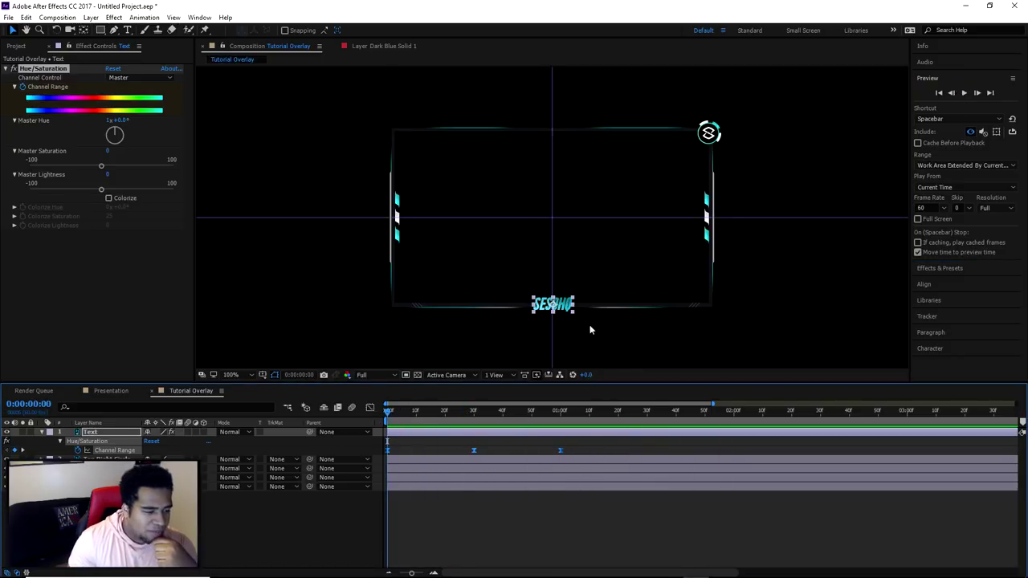
{"action": "left_click", "coordinate": [965, 93]}
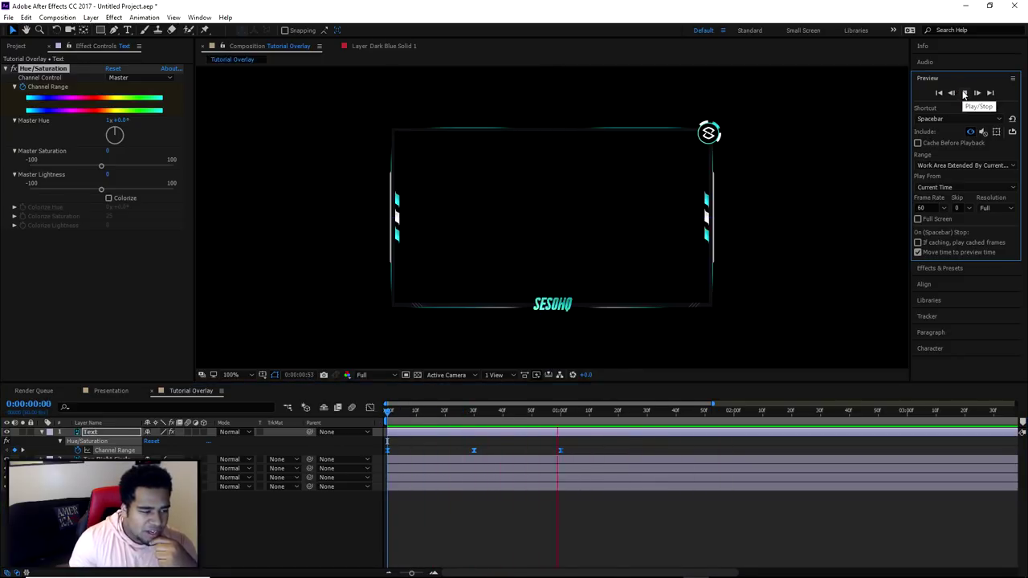
{"action": "left_click", "coordinate": [965, 93]}
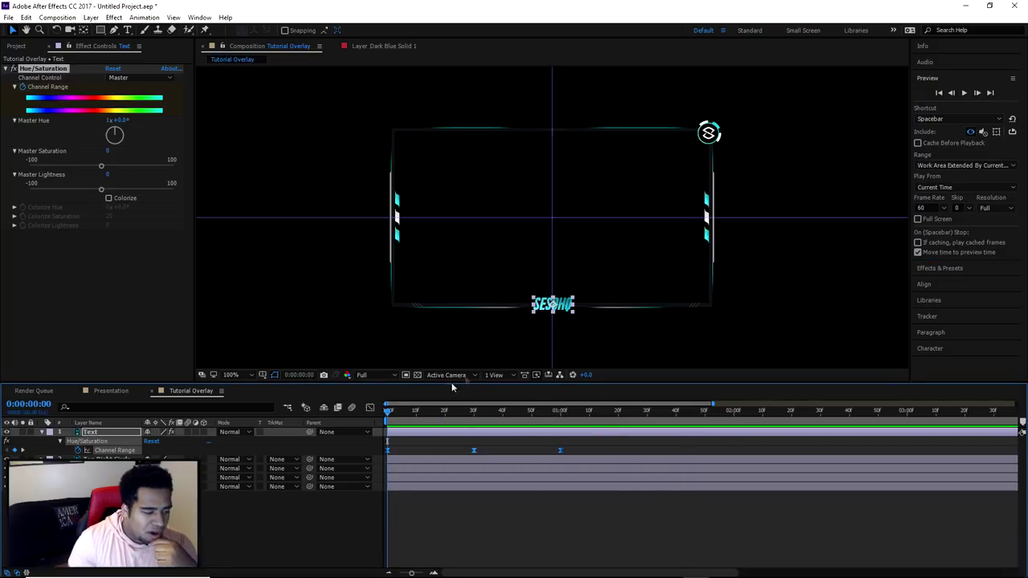
{"action": "left_click", "coordinate": [964, 93]}
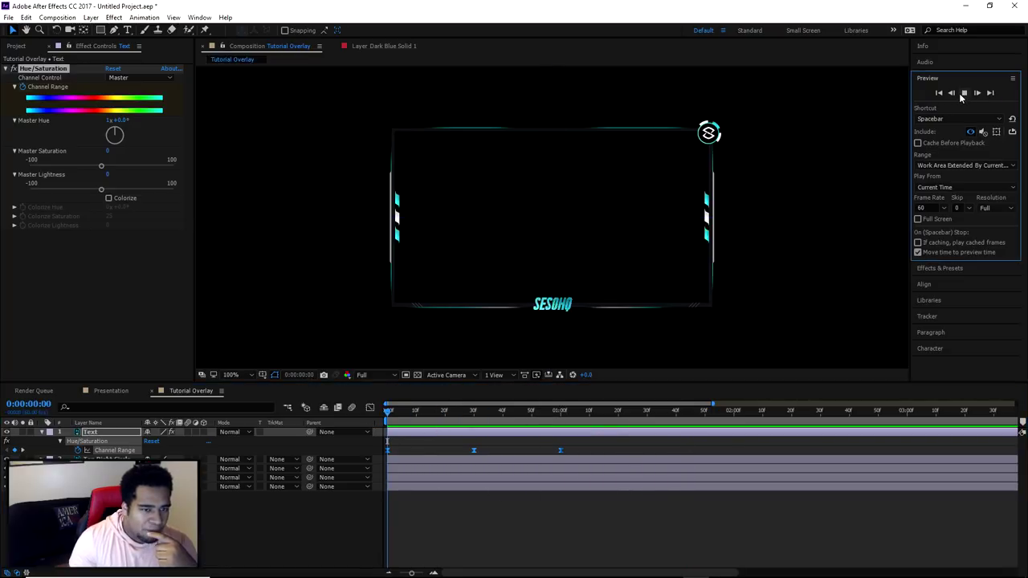
{"action": "left_click", "coordinate": [408, 413]}
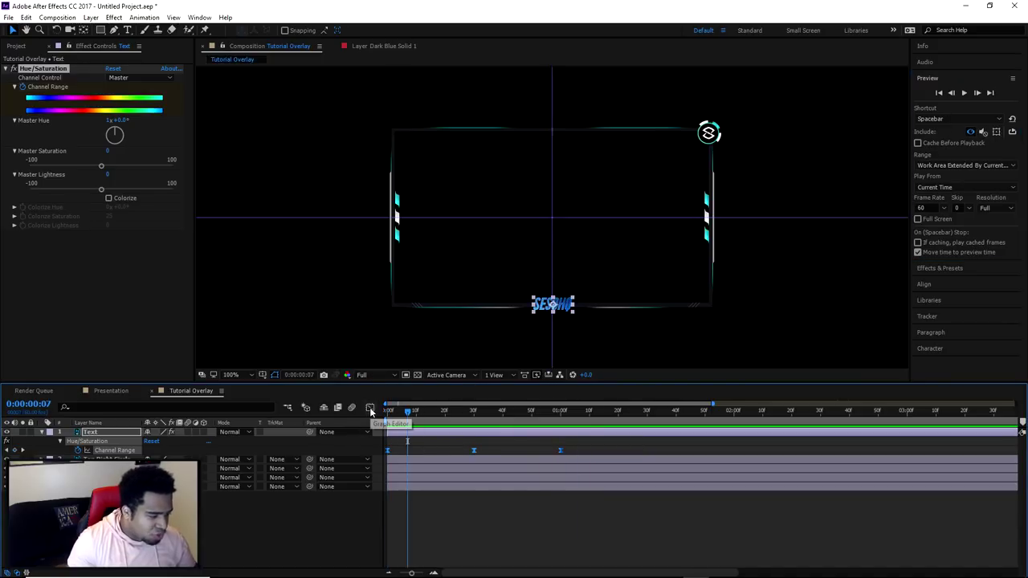
Open the Graph Editor for the Channel Range keyframes and set it to edit the speed graph.
{"action": "left_click", "coordinate": [371, 409]}
{"action": "right_click", "coordinate": [468, 450]}
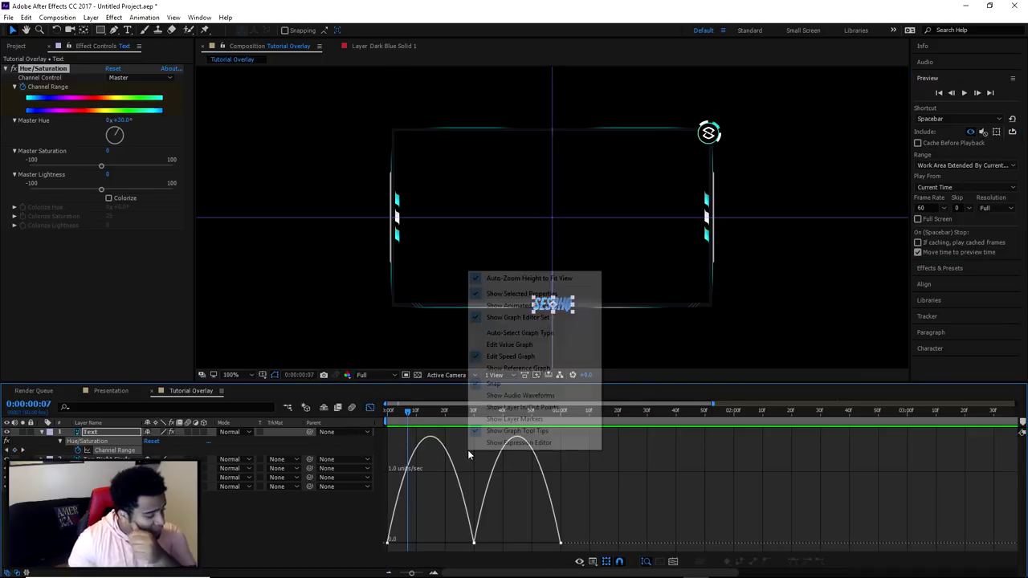
{"action": "left_click", "coordinate": [519, 347]}
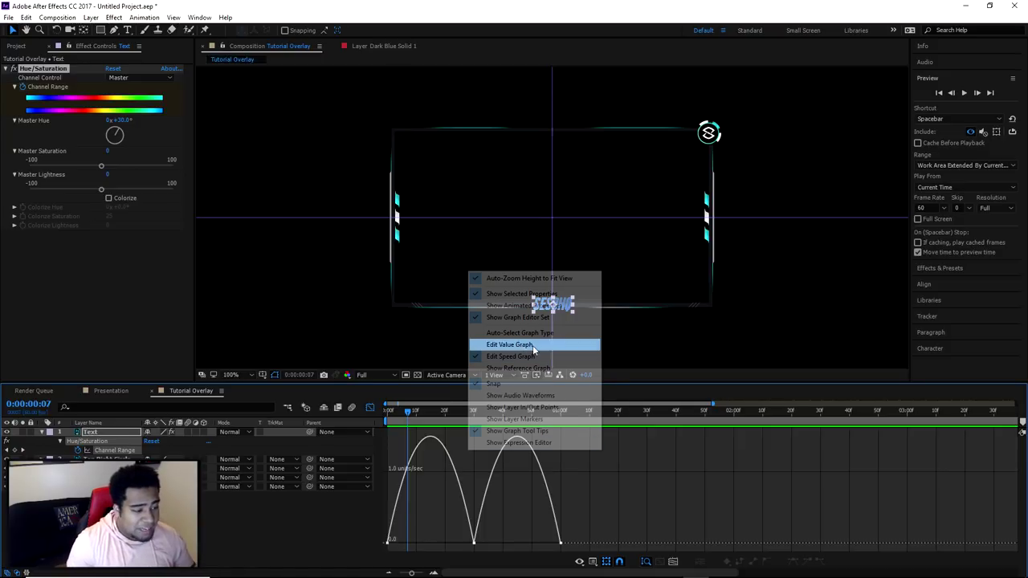
{"action": "right_click", "coordinate": [515, 461]}
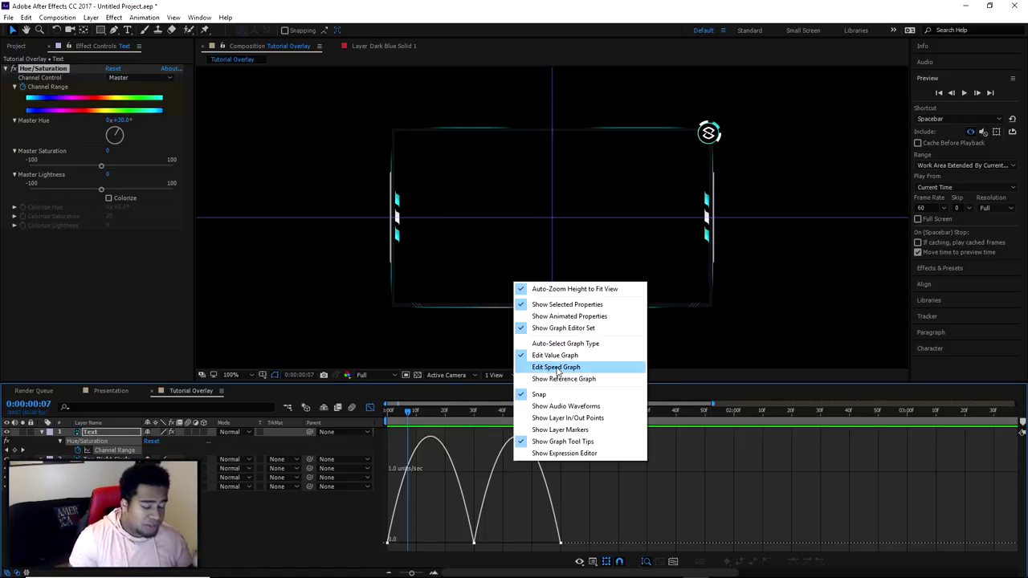
{"action": "left_click", "coordinate": [558, 368]}
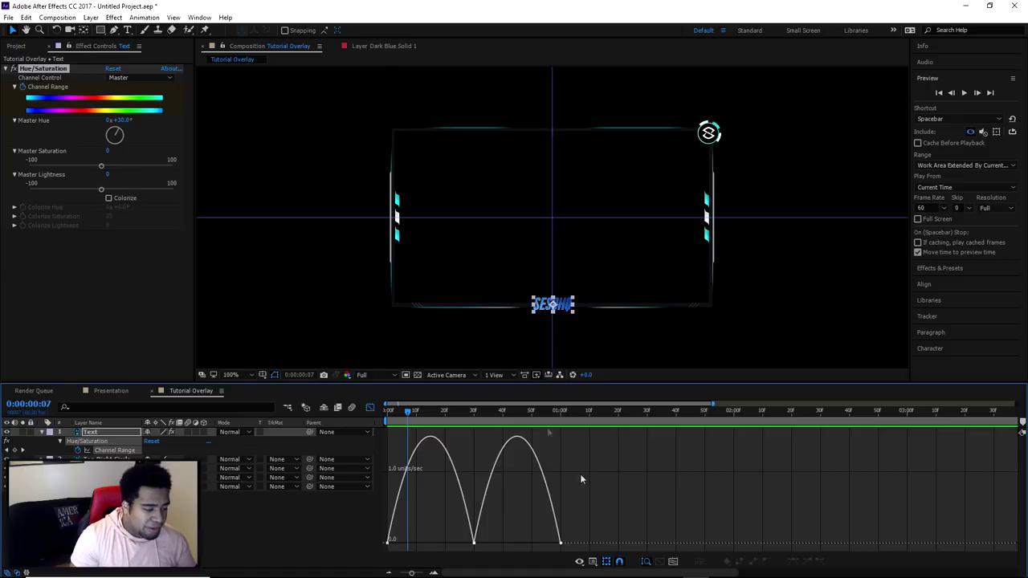
Lengthen the incoming ease of all Channel Range keyframes to about half of each interval, close the graph and preview the animation.
{"action": "left_click_drag", "start_coordinate": [632, 517], "coordinate": [379, 513]}
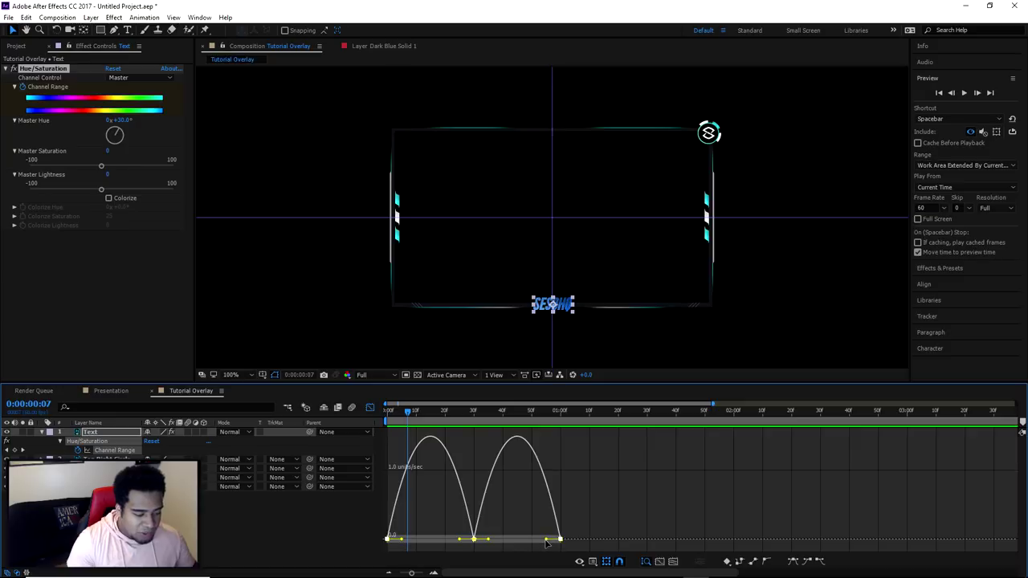
{"action": "left_click_drag", "start_coordinate": [546, 542], "coordinate": [517, 542]}
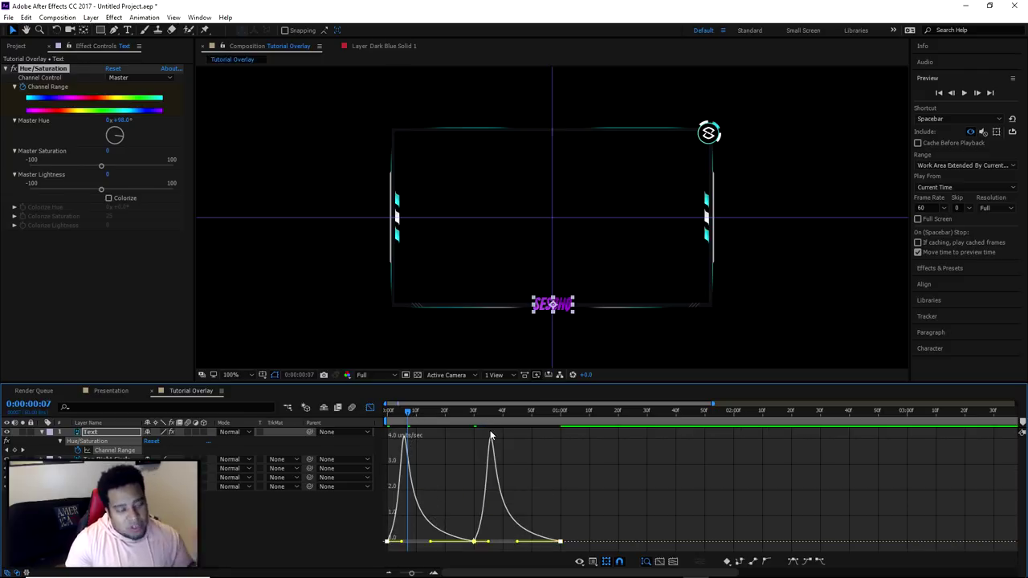
{"action": "left_click", "coordinate": [370, 407]}
{"action": "left_click", "coordinate": [965, 93]}
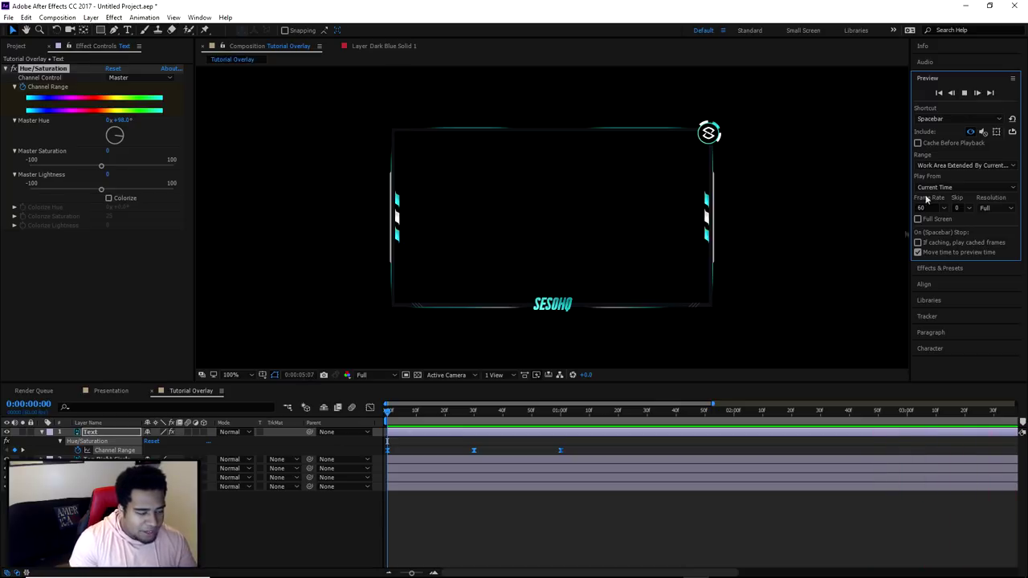
Replay the eased hue animation of the Text layer from 0:00:00:00.
{"action": "left_click", "coordinate": [965, 92]}
{"action": "left_click", "coordinate": [424, 412]}
{"action": "key", "text": "Home"}
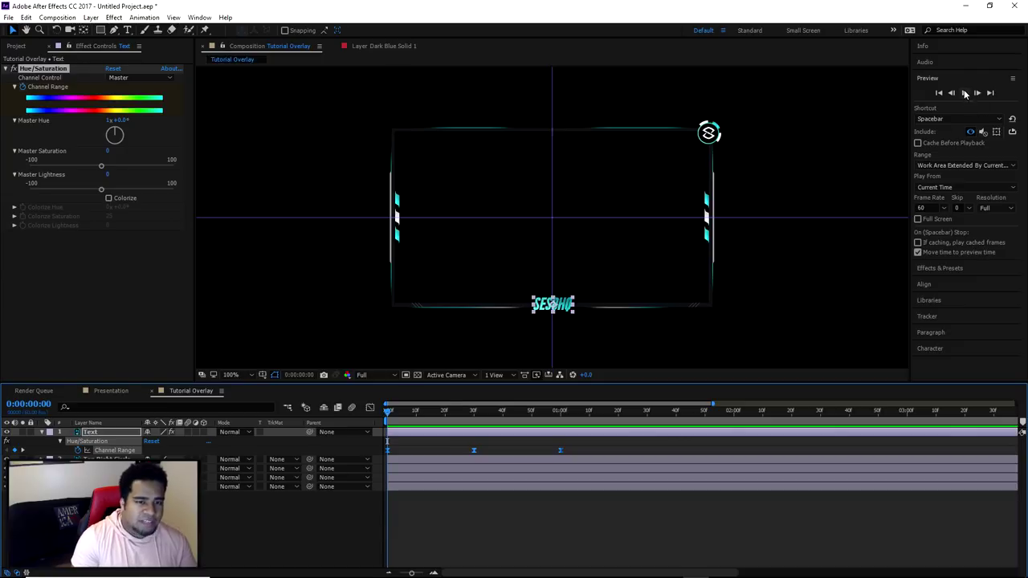
{"action": "left_click", "coordinate": [965, 92]}
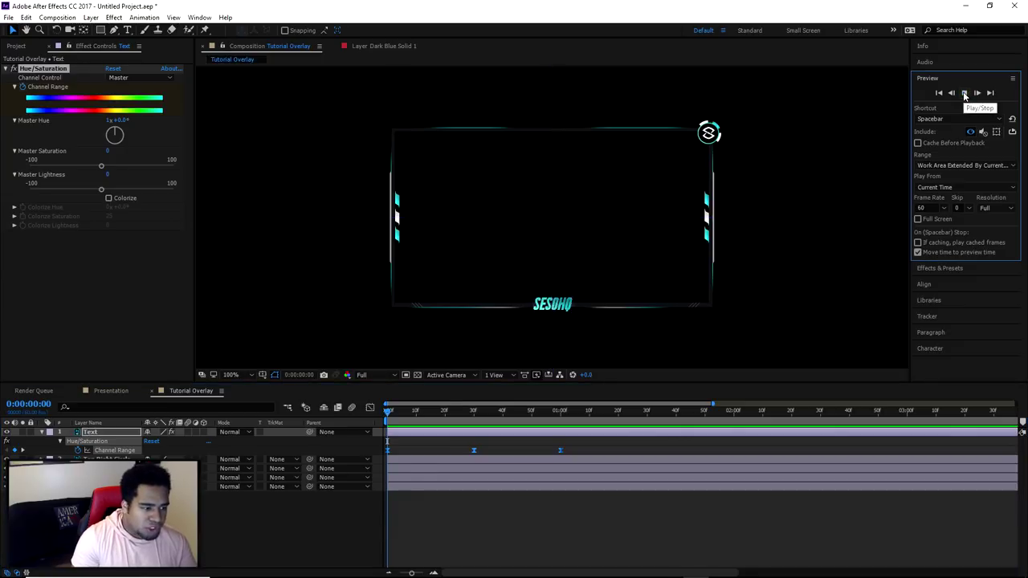
{"action": "key", "text": "space"}
Paste a copy of the Text layer's three Channel Range keyframes at 0:00:01:30 and preview the repeated hue cycle from the start.
{"action": "left_click_drag", "start_coordinate": [583, 446], "coordinate": [386, 451]}
{"action": "left_click_drag", "start_coordinate": [389, 413], "coordinate": [648, 415]}
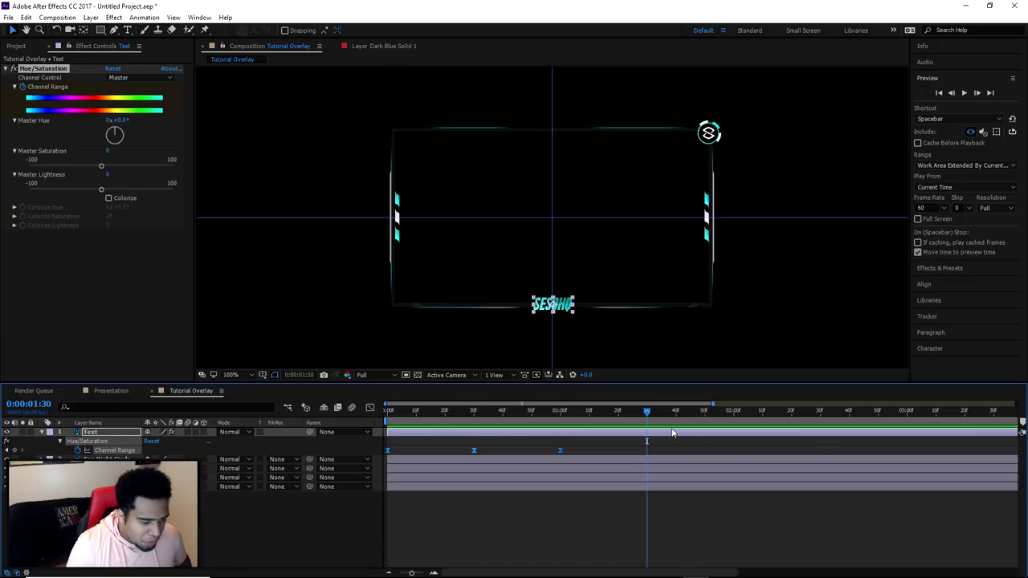
{"action": "key", "text": "ctrl+v"}
{"action": "key", "text": "Home"}
{"action": "left_click", "coordinate": [965, 92]}
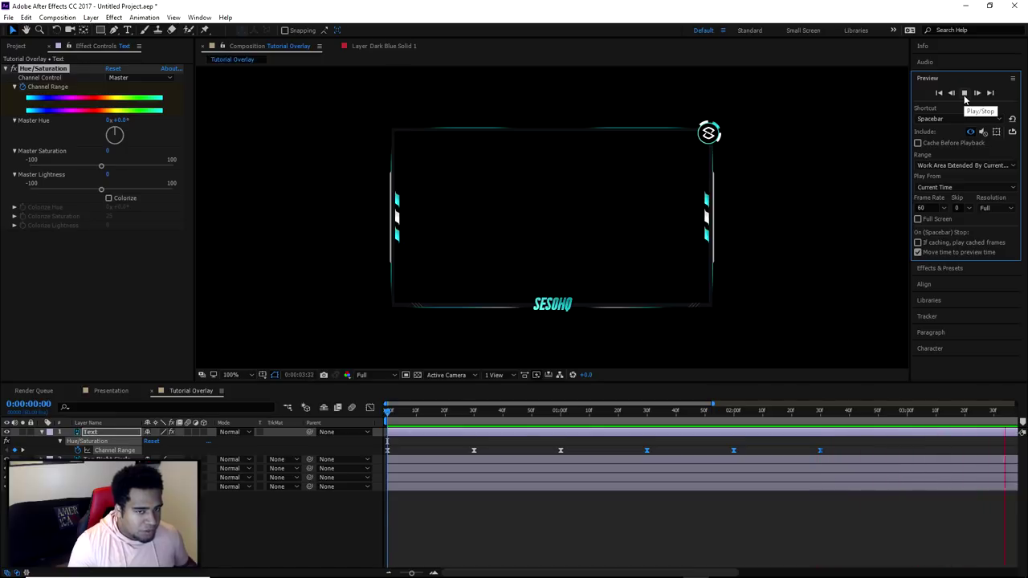
{"action": "left_click", "coordinate": [964, 95]}
{"action": "left_click", "coordinate": [965, 95]}
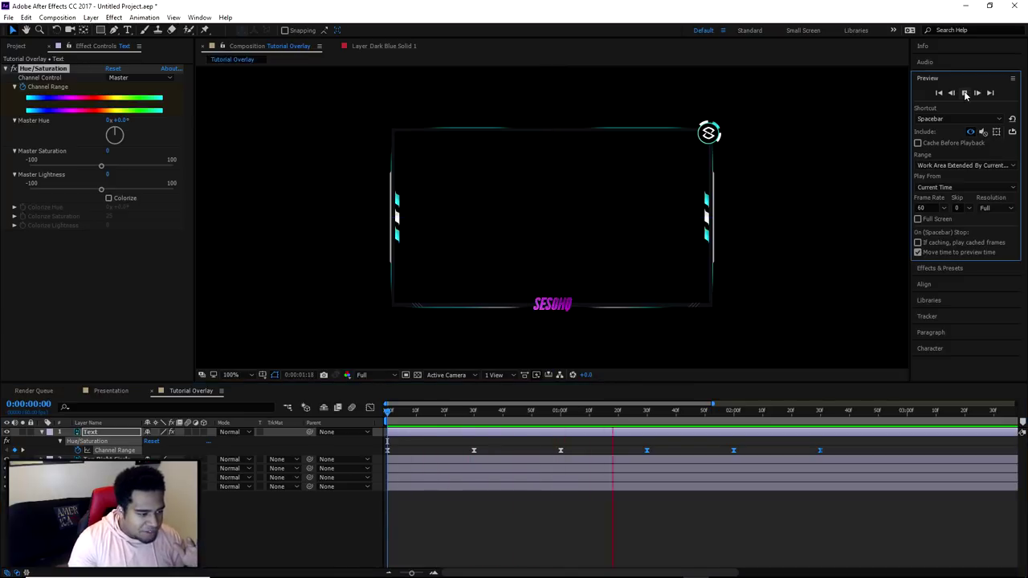
{"action": "left_click", "coordinate": [964, 94]}
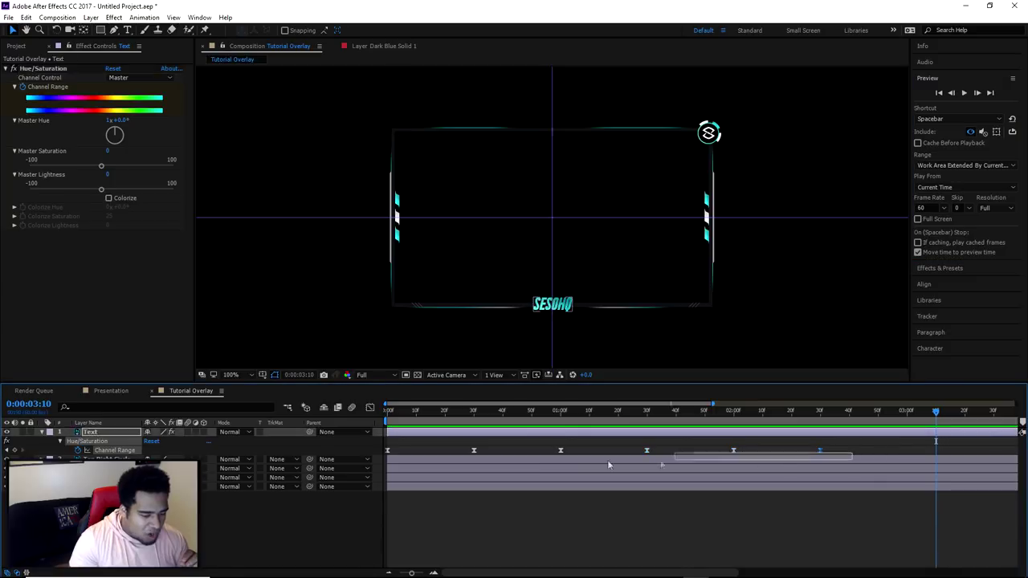
Lengthen the outgoing ease of all six Channel Range keyframes in the speed graph, then close the Graph Editor.
{"action": "left_click", "coordinate": [369, 407]}
{"action": "left_click_drag", "start_coordinate": [831, 516], "coordinate": [384, 551]}
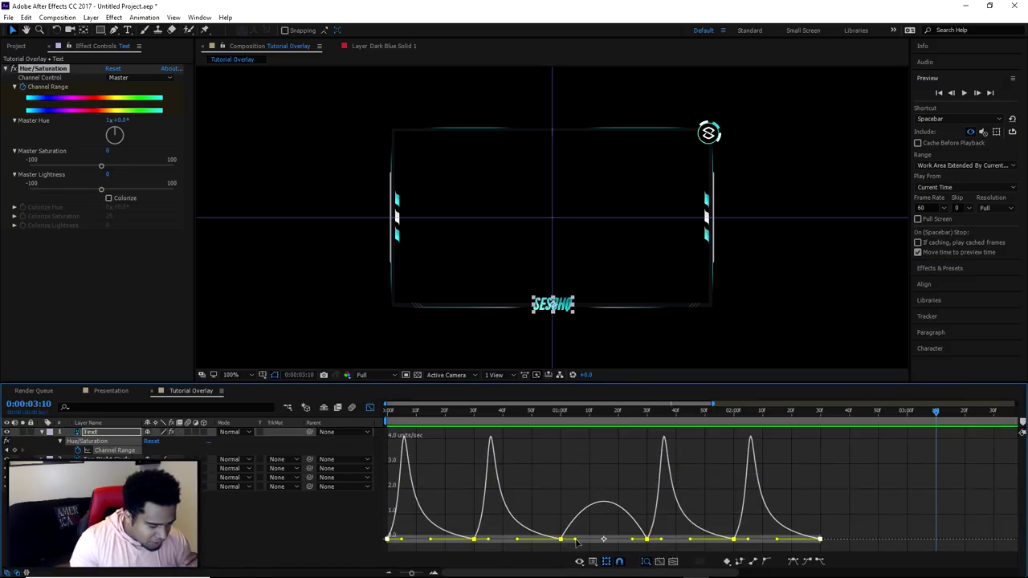
{"action": "left_click_drag", "start_coordinate": [575, 543], "coordinate": [601, 540]}
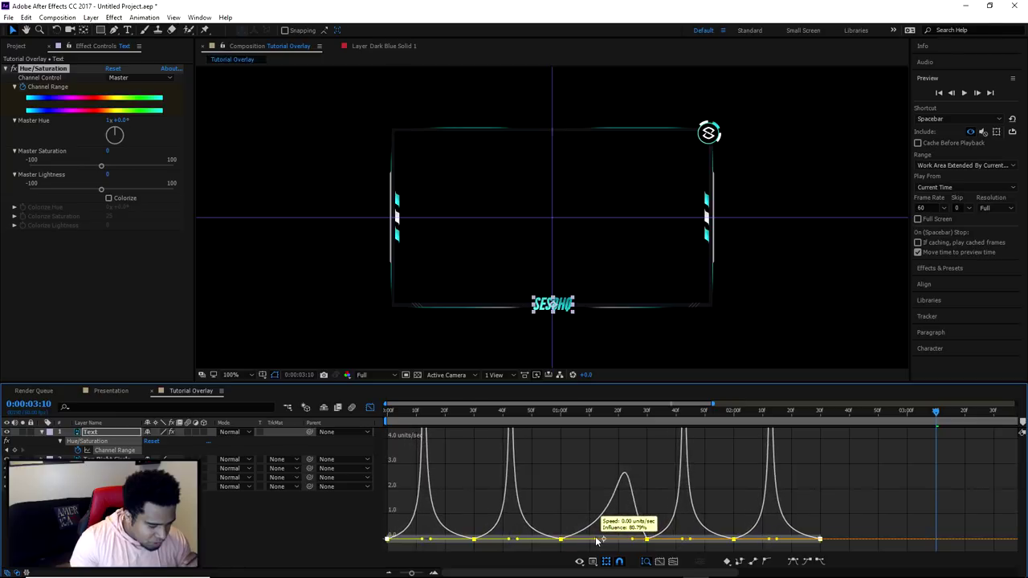
{"action": "left_click_drag", "start_coordinate": [519, 545], "coordinate": [539, 548]}
{"action": "left_click_drag", "start_coordinate": [549, 547], "coordinate": [527, 542]}
{"action": "left_click", "coordinate": [370, 409]}
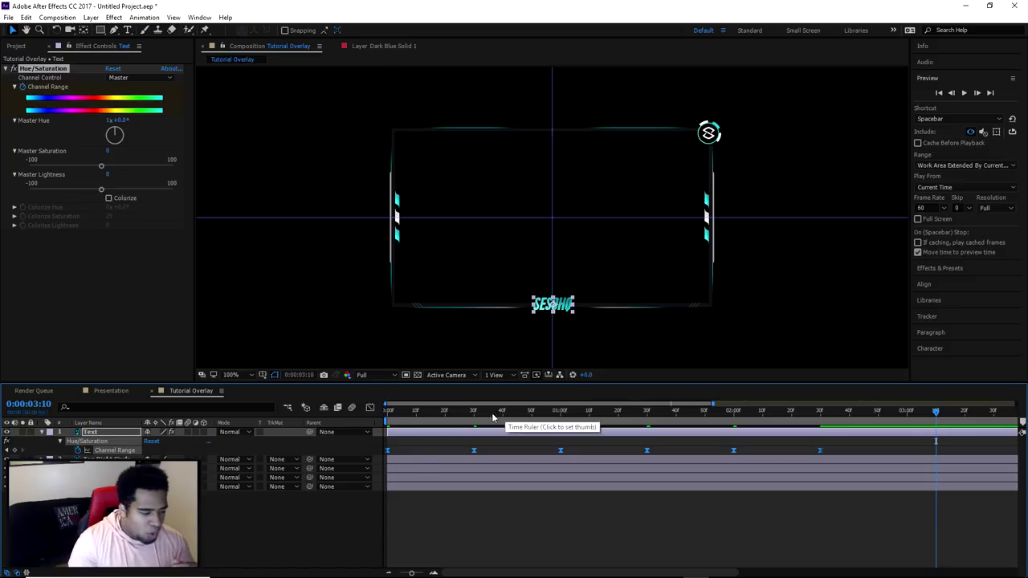
Preview the re-eased hue animation from 0:00:00:00, scrub its first keyframe interval and return to the start.
{"action": "key", "text": "Home"}
{"action": "left_click", "coordinate": [967, 95]}
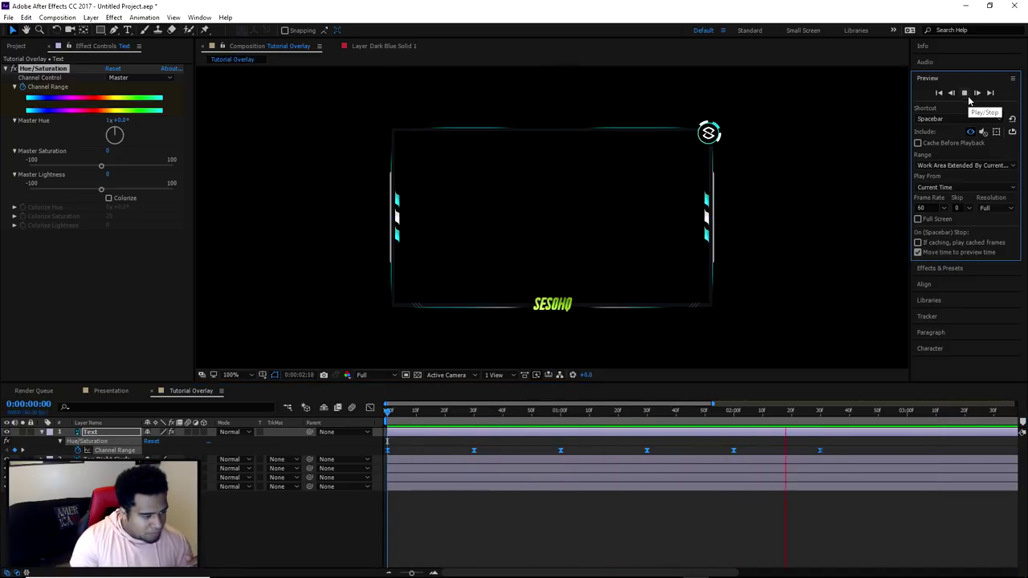
{"action": "left_click", "coordinate": [371, 418]}
{"action": "left_click", "coordinate": [965, 93]}
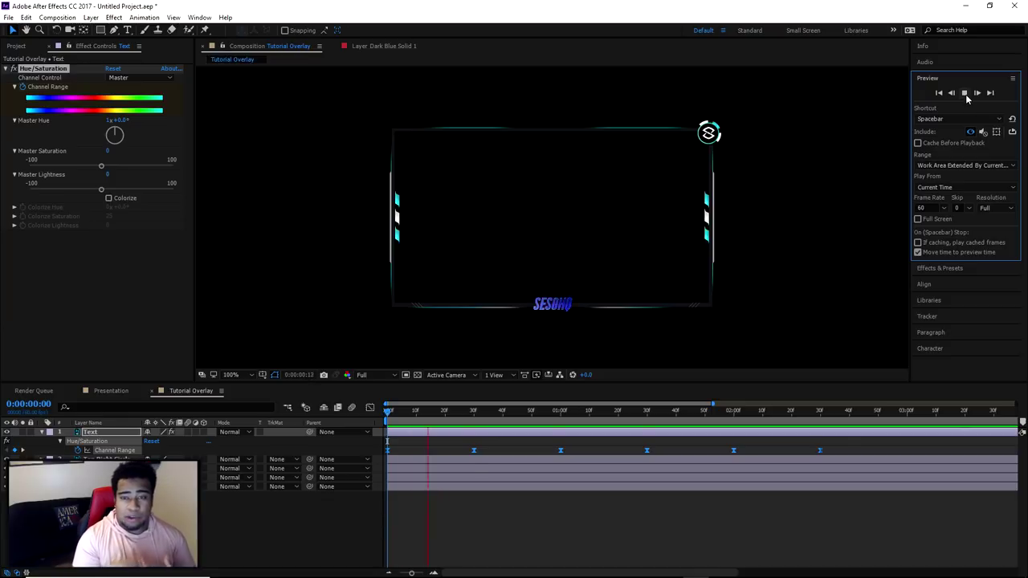
{"action": "left_click_drag", "start_coordinate": [461, 419], "coordinate": [443, 432]}
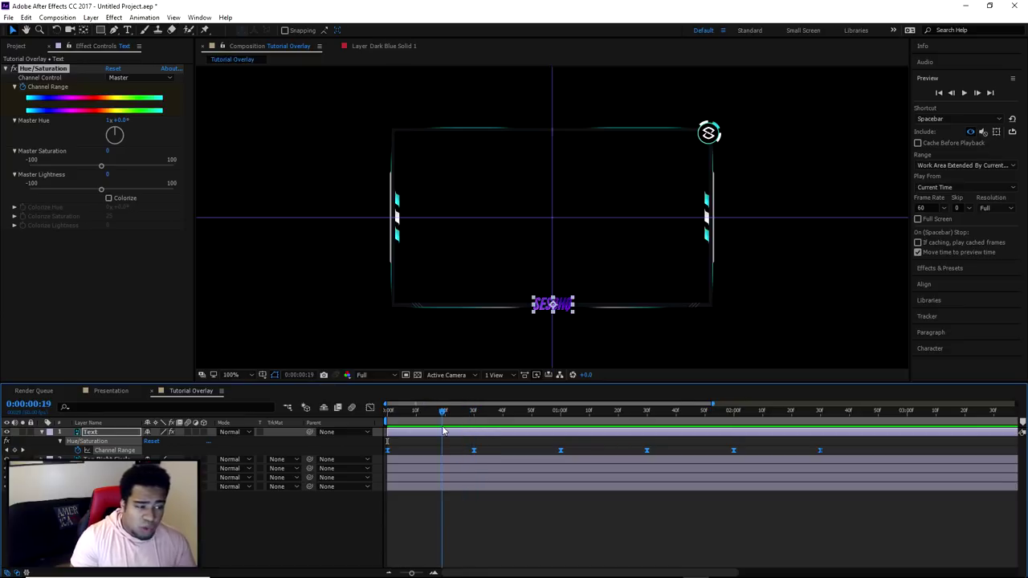
{"action": "left_click_drag", "start_coordinate": [443, 432], "coordinate": [394, 420]}
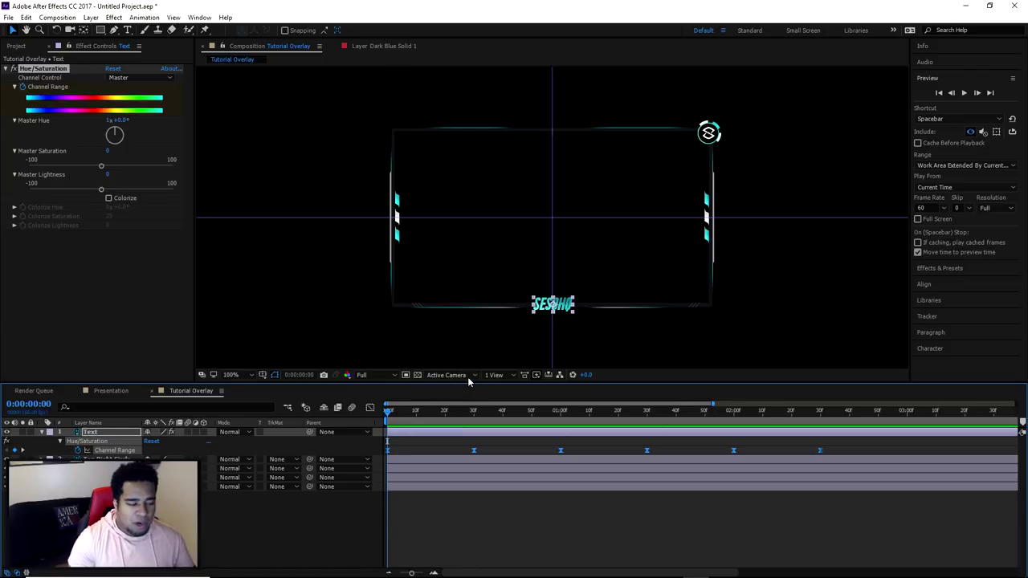
Create a shape layer and draw a wide, flat rectangle on it just below the webcam frame.
{"action": "right_click", "coordinate": [132, 399]}
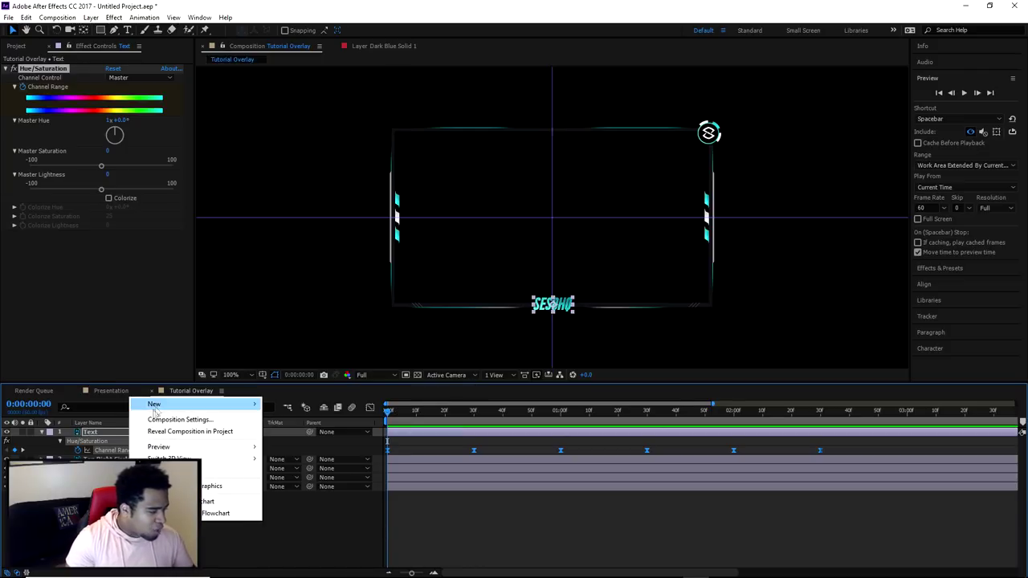
{"action": "mouse_move", "coordinate": [154, 404]}
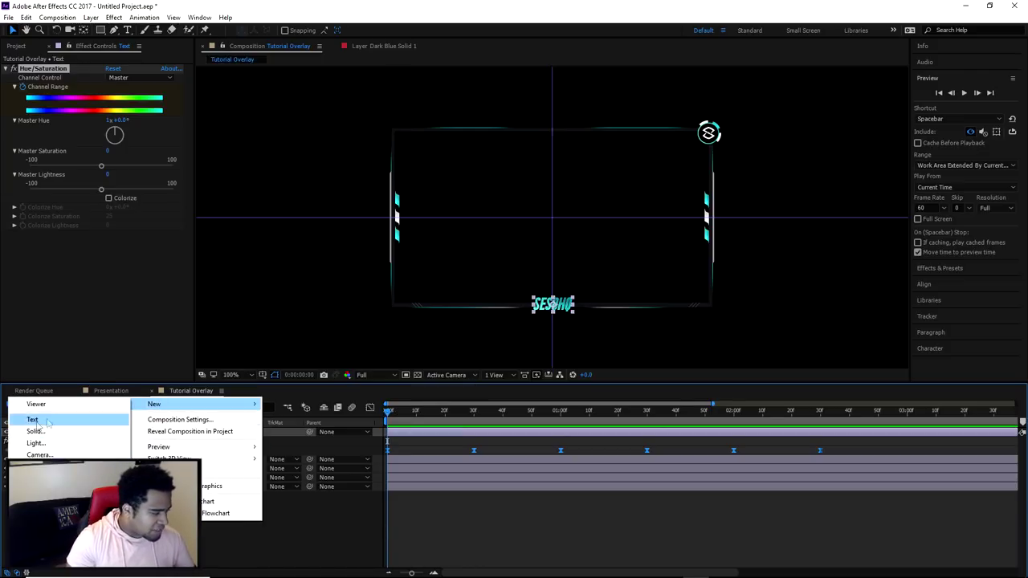
{"action": "left_click", "coordinate": [44, 479]}
{"action": "key", "text": "q"}
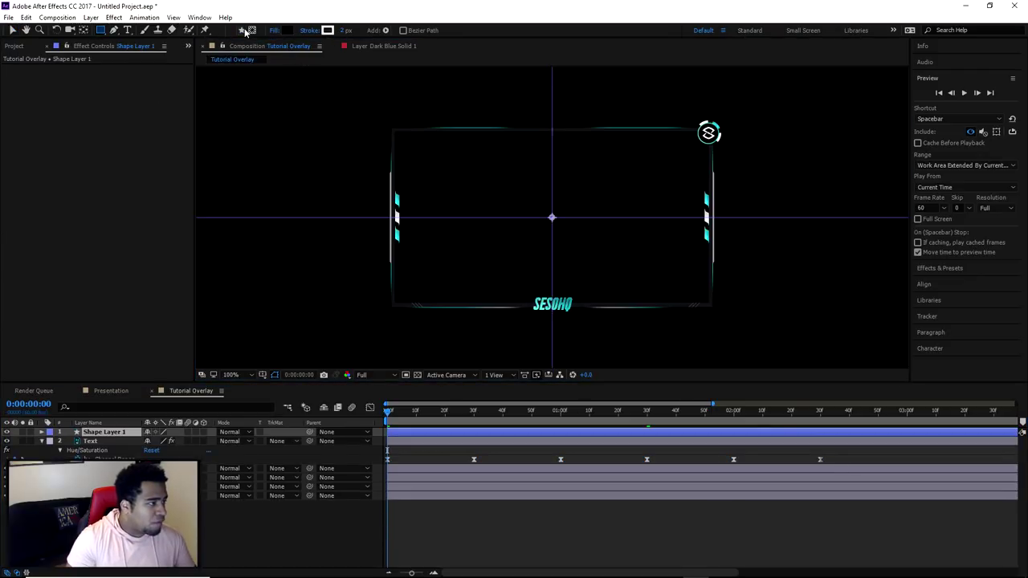
{"action": "left_click_drag", "start_coordinate": [103, 32], "coordinate": [134, 34]}
{"action": "mouse_move", "coordinate": [331, 316]}
{"action": "left_mouse_down"}
{"action": "mouse_move", "coordinate": [496, 361]}
{"action": "mouse_move", "coordinate": [693, 361]}
{"action": "mouse_move", "coordinate": [715, 348]}
{"action": "left_mouse_up"}
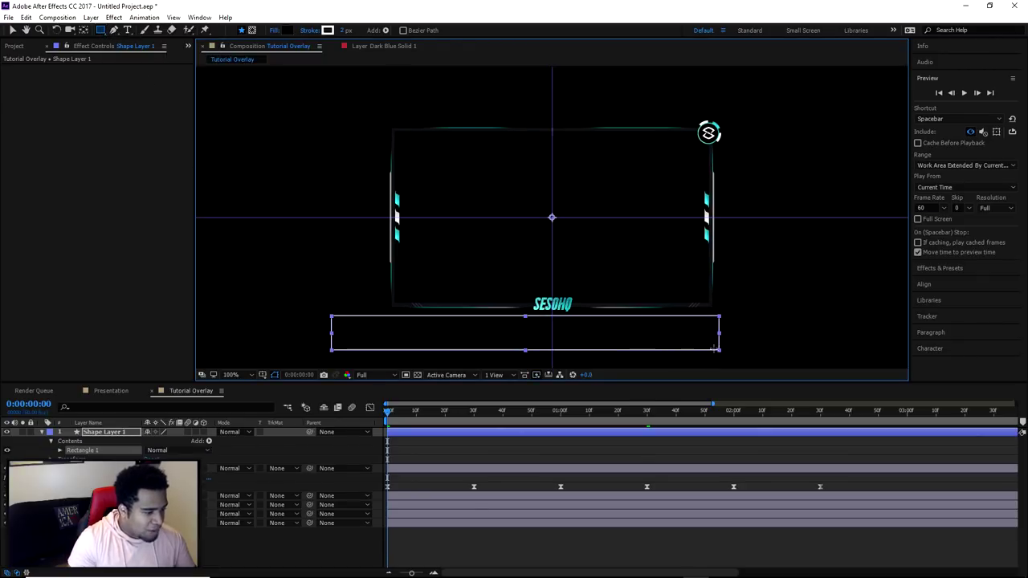
Set the rectangle's stroke to None and give it a light grey fill.
{"action": "left_click", "coordinate": [310, 29]}
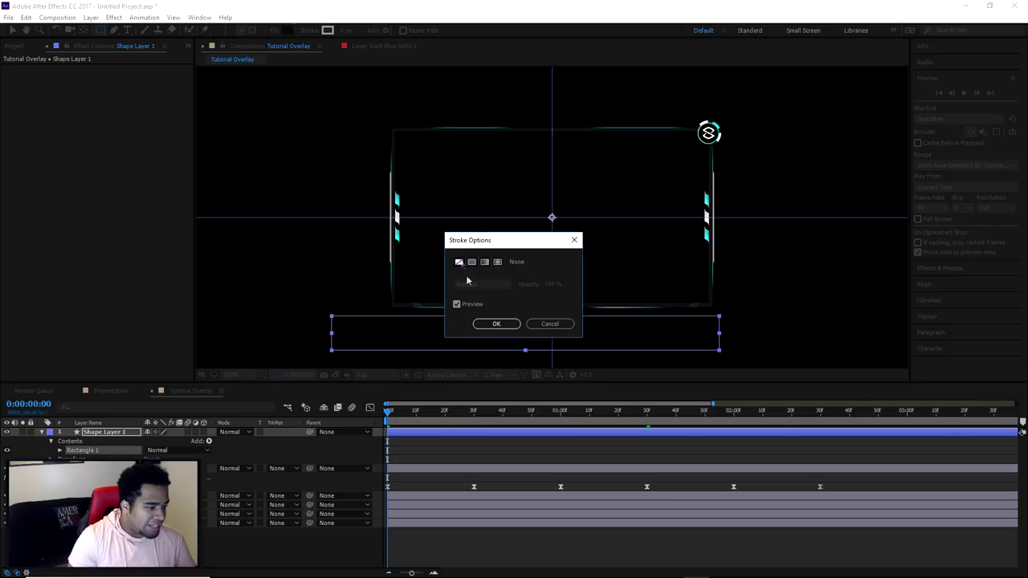
{"action": "left_click", "coordinate": [496, 324]}
{"action": "left_click", "coordinate": [287, 30]}
{"action": "left_click_drag", "start_coordinate": [643, 321], "coordinate": [617, 298]}
{"action": "left_click", "coordinate": [850, 295]}
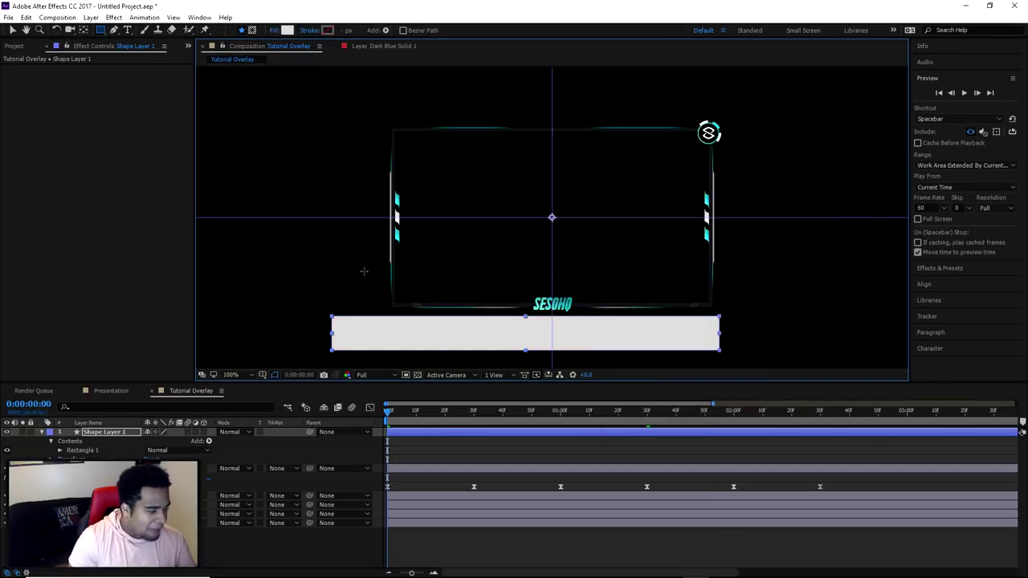
Apply the Linear Wipe transition effect to the rectangle's shape layer.
{"action": "left_click", "coordinate": [58, 17]}
{"action": "mouse_move", "coordinate": [94, 20]}
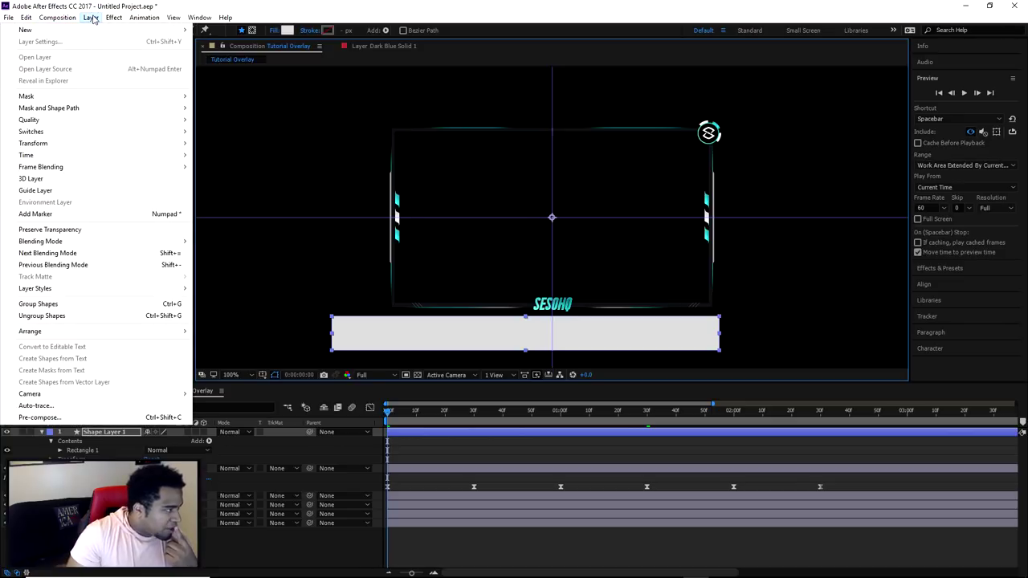
{"action": "mouse_move", "coordinate": [35, 294]}
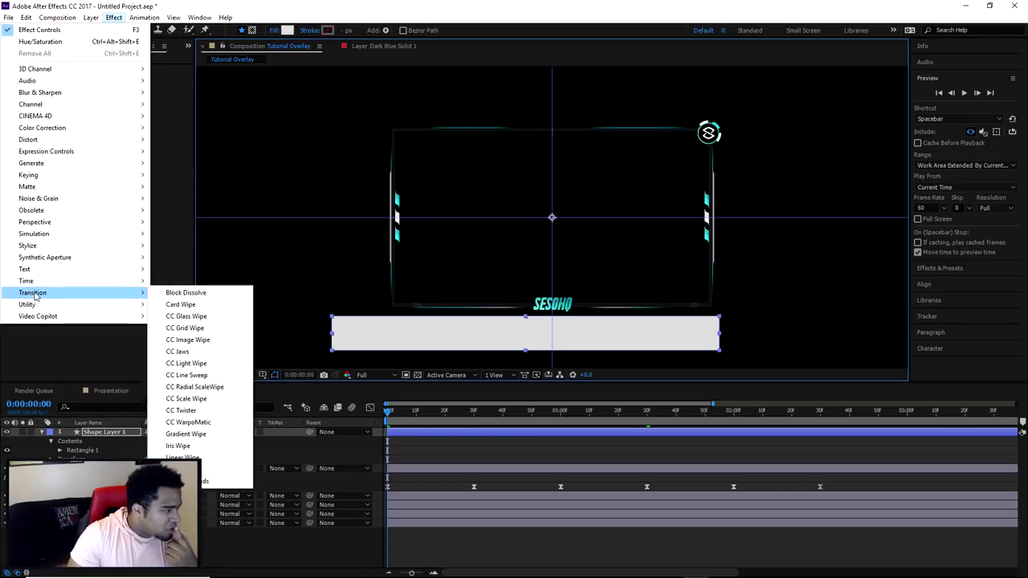
{"action": "left_click", "coordinate": [184, 456]}
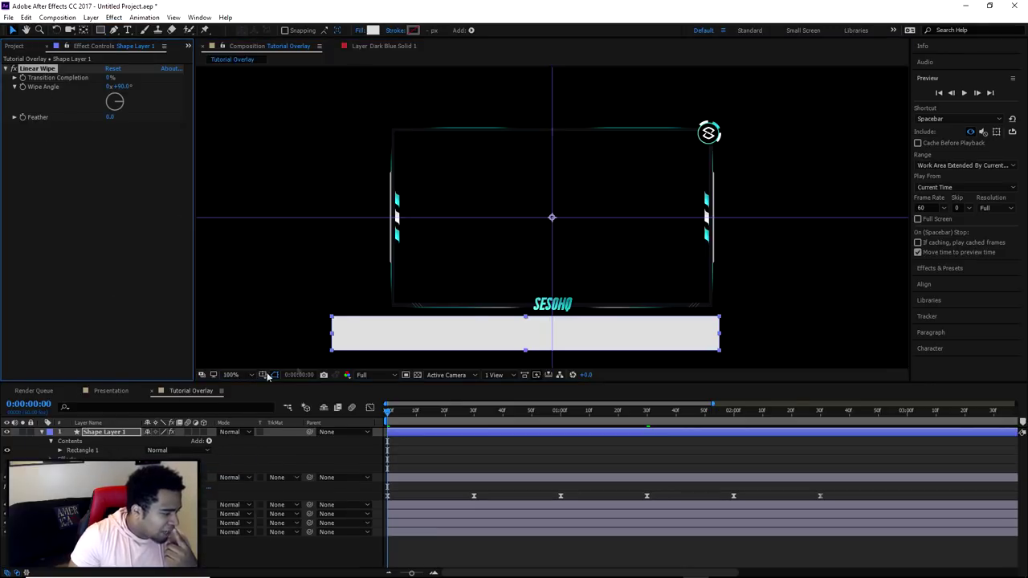
Keyframe the Linear Wipe's Transition Completion from 0% at 0:00:00:00 to 100% at 0:00:01:00.
{"action": "left_click", "coordinate": [22, 78]}
{"action": "left_click_drag", "start_coordinate": [470, 416], "coordinate": [566, 412]}
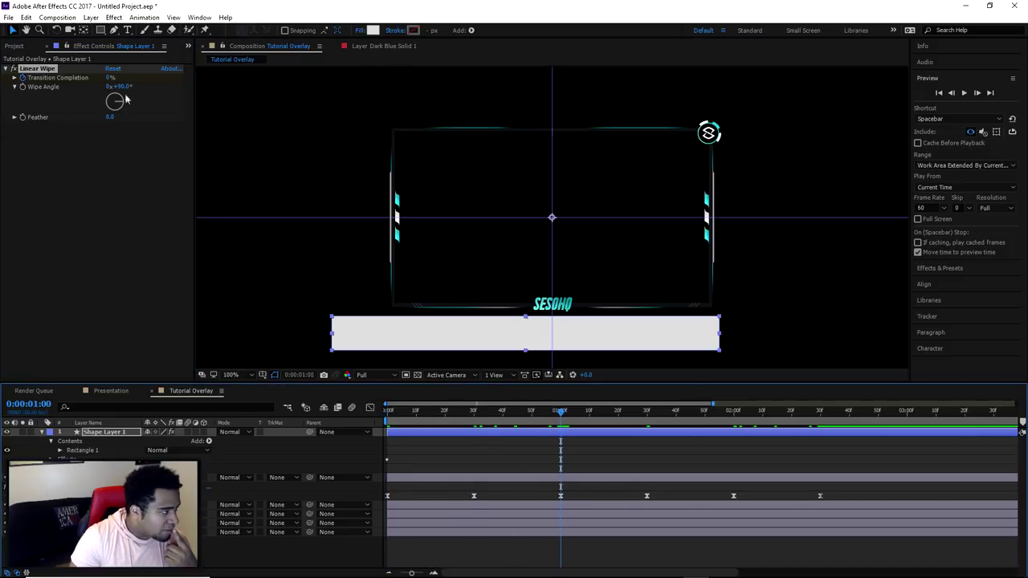
{"action": "left_click_drag", "start_coordinate": [109, 77], "coordinate": [195, 84]}
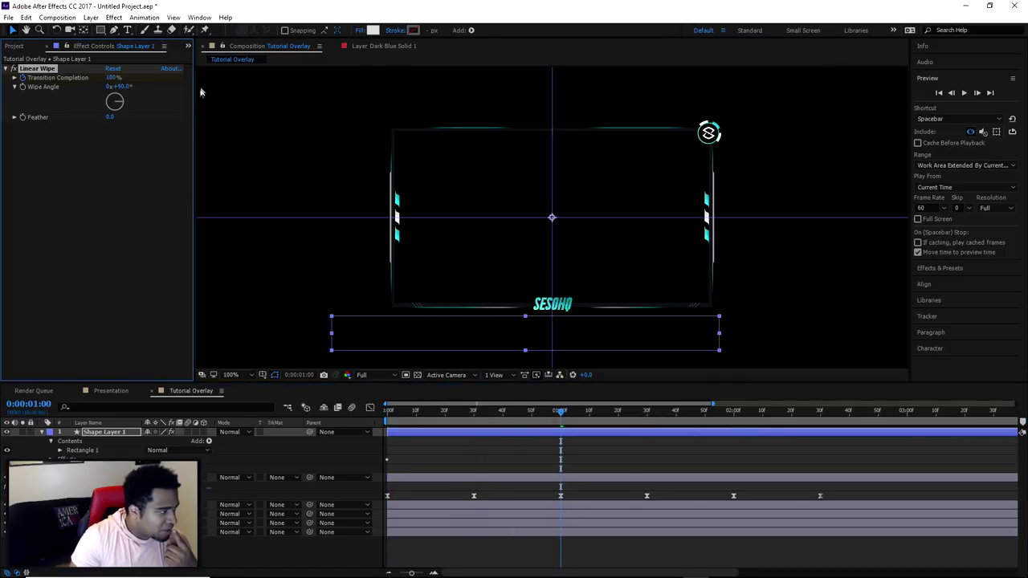
Preview the rectangle's linear wipe from the start and return to 0:00:00:00.
{"action": "key", "text": "Home"}
{"action": "left_click", "coordinate": [964, 94]}
{"action": "left_click", "coordinate": [963, 95]}
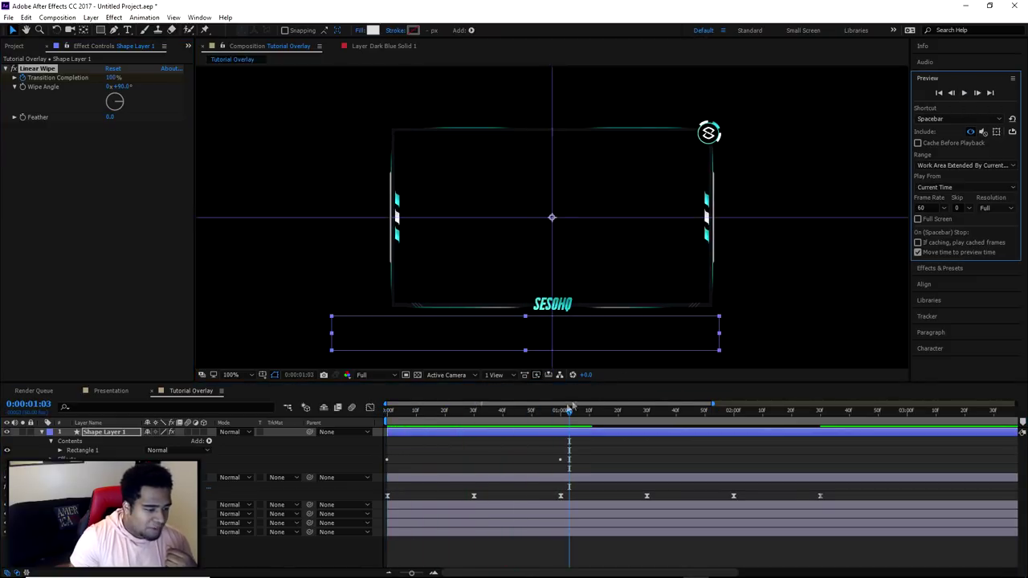
{"action": "left_click", "coordinate": [963, 94]}
{"action": "left_click", "coordinate": [964, 95]}
{"action": "key", "text": "Home"}
Reveal the shape layer's keyframes and apply Easy Ease to both Transition Completion keyframes.
{"action": "left_click_drag", "start_coordinate": [589, 458], "coordinate": [386, 470]}
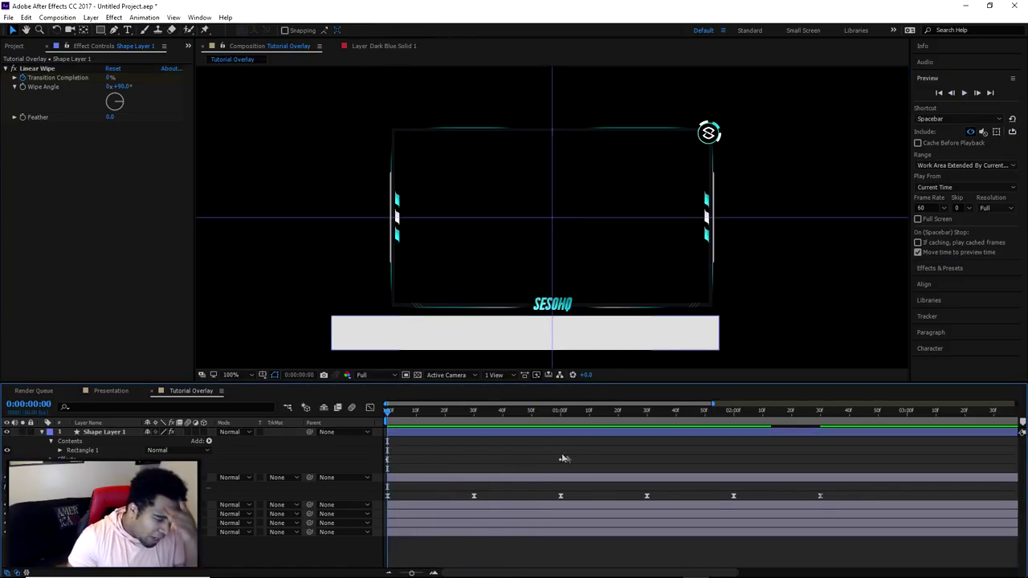
{"action": "key", "text": "u"}
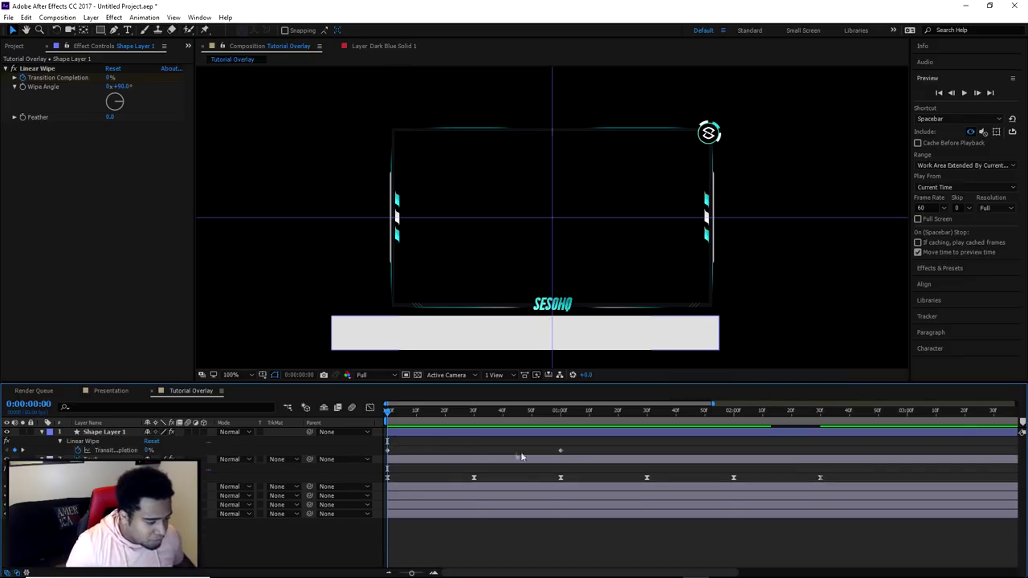
{"action": "left_click_drag", "start_coordinate": [565, 454], "coordinate": [379, 457]}
{"action": "right_click", "coordinate": [561, 451]}
{"action": "mouse_move", "coordinate": [618, 445]}
{"action": "left_click", "coordinate": [458, 467]}
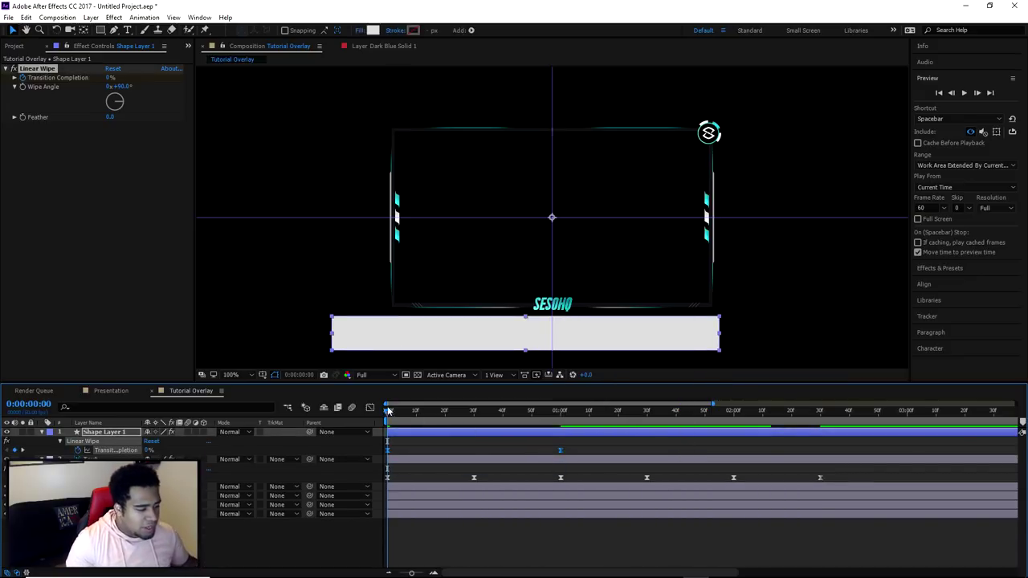
Extend the incoming ease of the second Transition Completion keyframe to about half the interval in the speed graph, then close the graph.
{"action": "left_click", "coordinate": [370, 407]}
{"action": "key", "text": "ctrl+a"}
{"action": "left_click", "coordinate": [511, 544]}
{"action": "key", "text": "ctrl+a"}
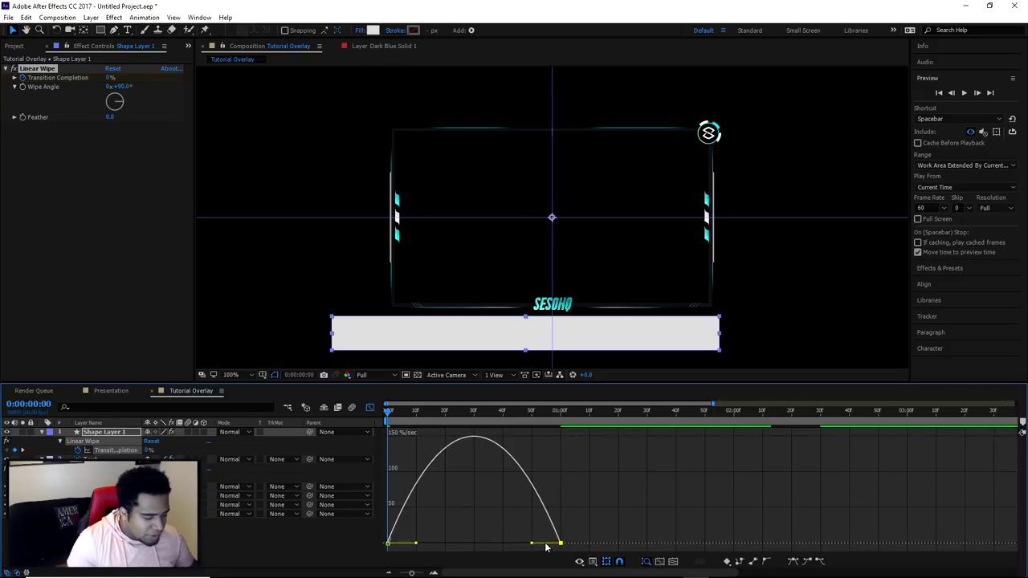
{"action": "left_click_drag", "start_coordinate": [533, 545], "coordinate": [474, 544]}
{"action": "left_click", "coordinate": [370, 408]}
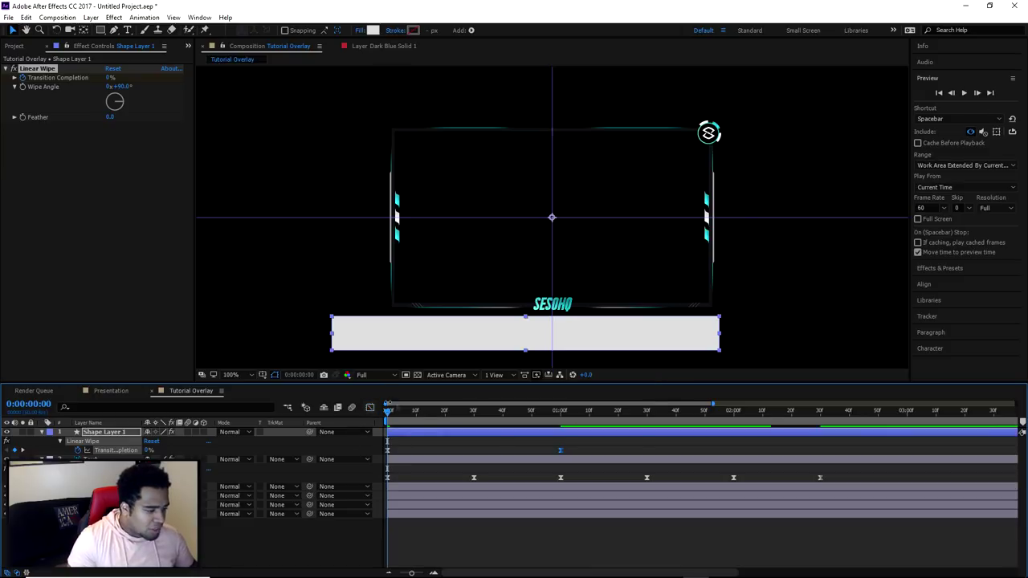
Play and scrub the eased wipe of the rectangle to judge its speed, returning to 0:00:00:00.
{"action": "left_click", "coordinate": [965, 93]}
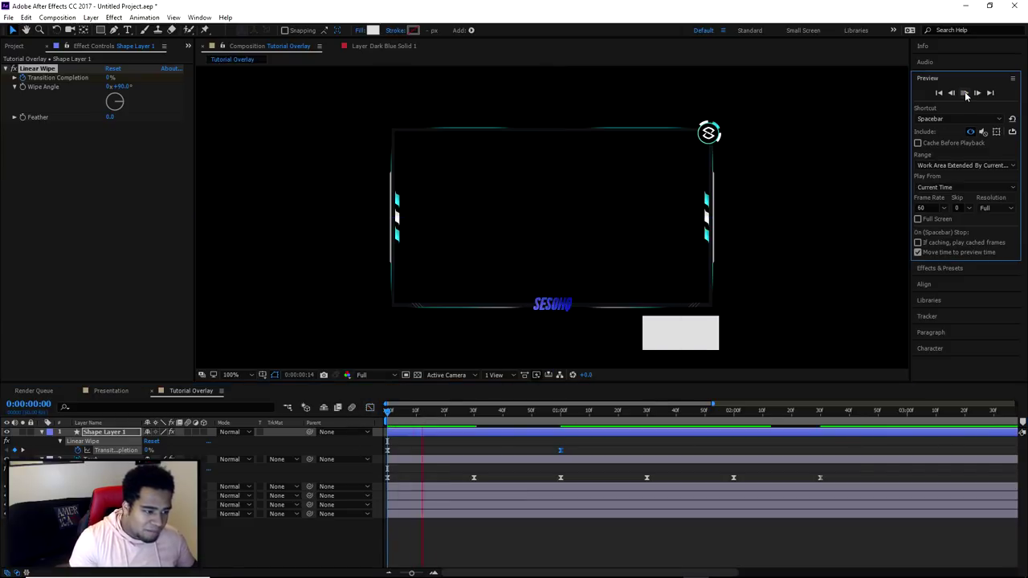
{"action": "left_click", "coordinate": [964, 93]}
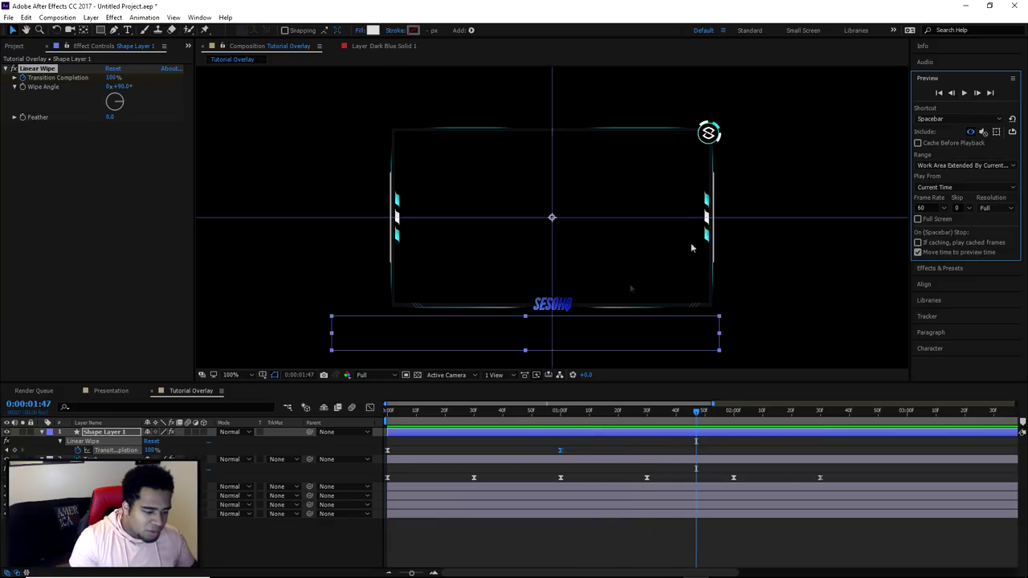
{"action": "key", "text": "Home"}
{"action": "left_click", "coordinate": [965, 93]}
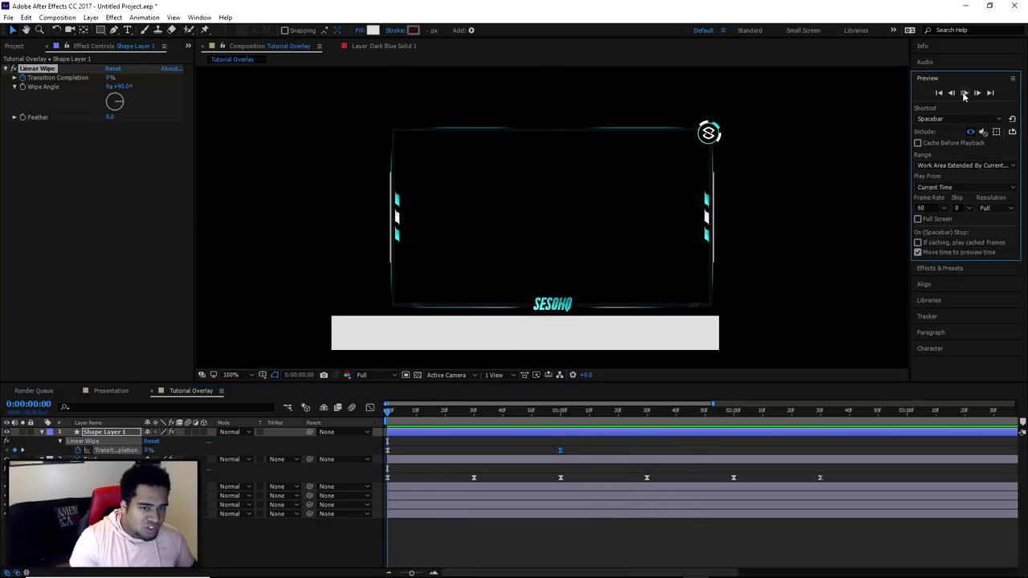
{"action": "left_click", "coordinate": [964, 93]}
{"action": "left_click", "coordinate": [546, 441]}
{"action": "key", "text": "Home"}
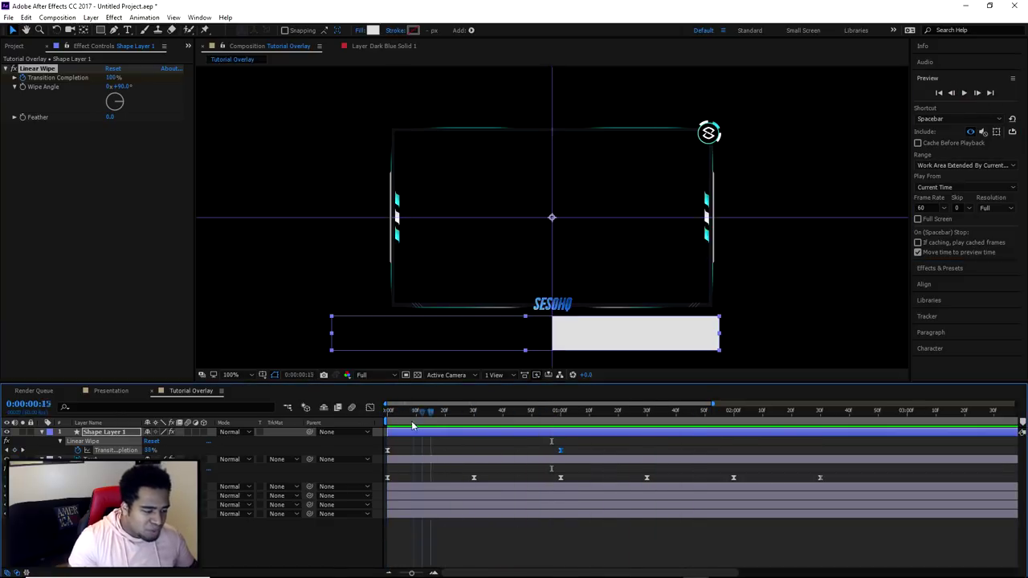
Shorten the second Transition Completion keyframe's incoming ease and extend the first's outgoing ease to about half the interval in the speed graph.
{"action": "left_click", "coordinate": [369, 408]}
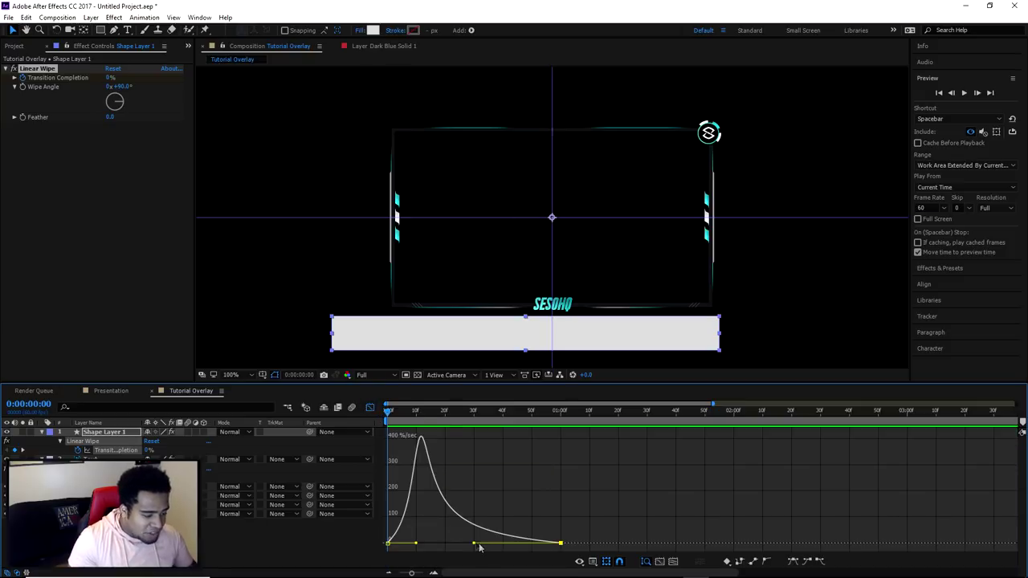
{"action": "left_click_drag", "start_coordinate": [474, 543], "coordinate": [532, 544]}
{"action": "left_click_drag", "start_coordinate": [418, 543], "coordinate": [477, 545]}
{"action": "left_click", "coordinate": [369, 408]}
Play the rectangle's wipe with the slow-start easing from 0:00:00:00.
{"action": "left_click", "coordinate": [967, 94]}
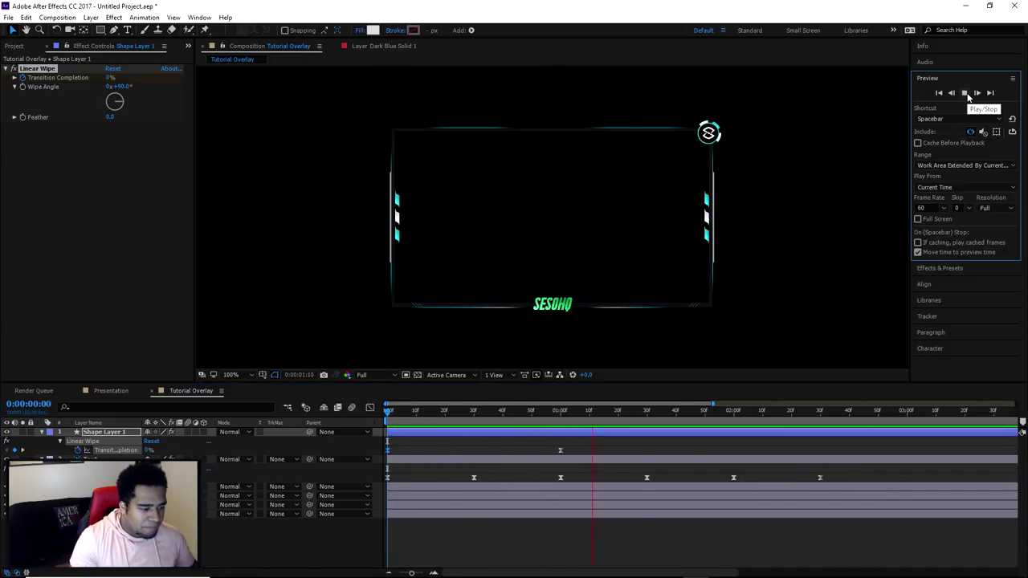
{"action": "left_click", "coordinate": [964, 94]}
{"action": "left_click", "coordinate": [964, 94]}
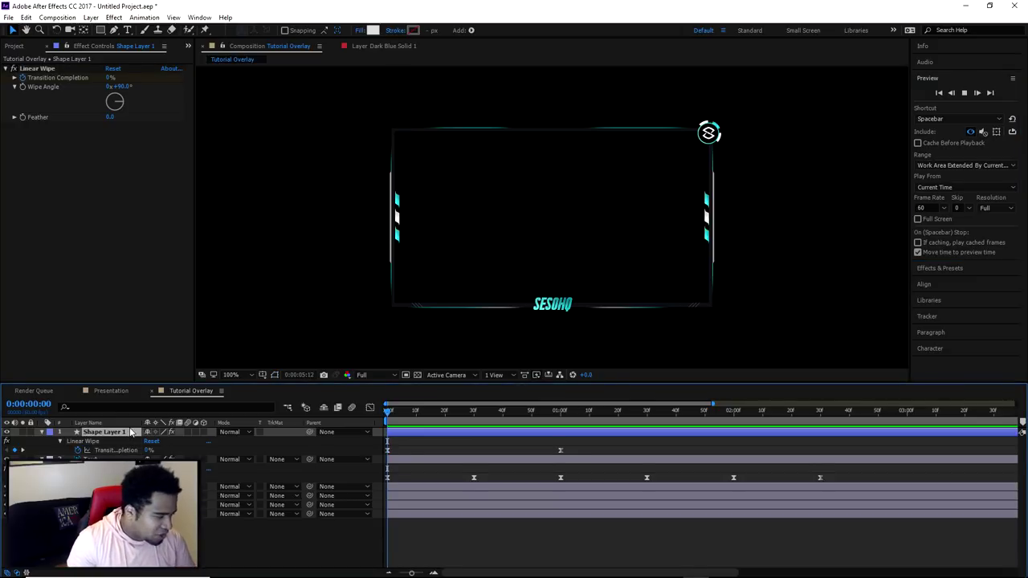
Delete Shape Layer 1 and return to 0:00:00:00.
{"action": "key", "text": "Delete"}
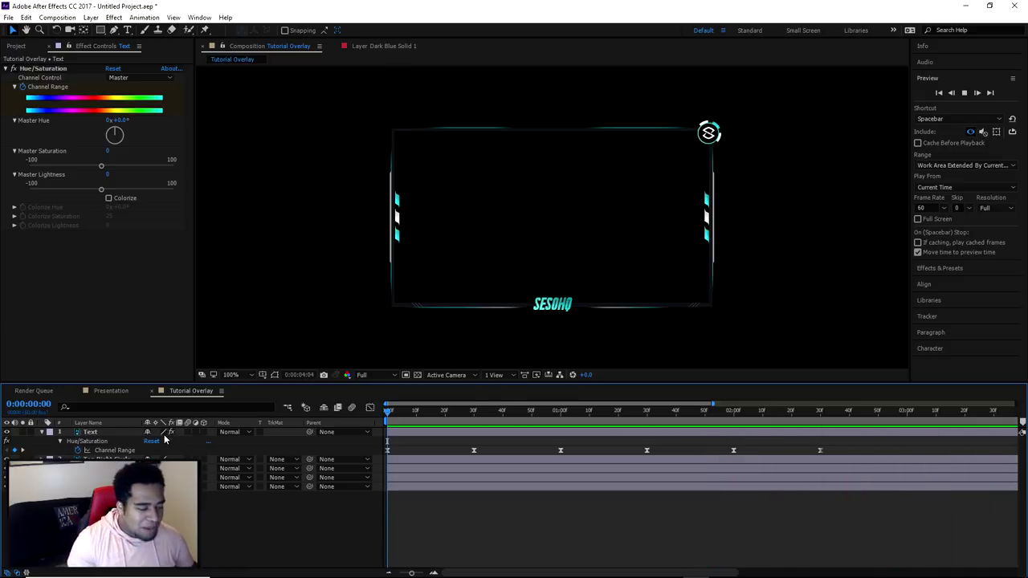
{"action": "left_click_drag", "start_coordinate": [411, 414], "coordinate": [386, 418]}
Inspect the Text layer's Hue/Saturation effect, then the Top Right Circle, Left Light and Background layers in turn.
{"action": "left_click", "coordinate": [91, 432]}
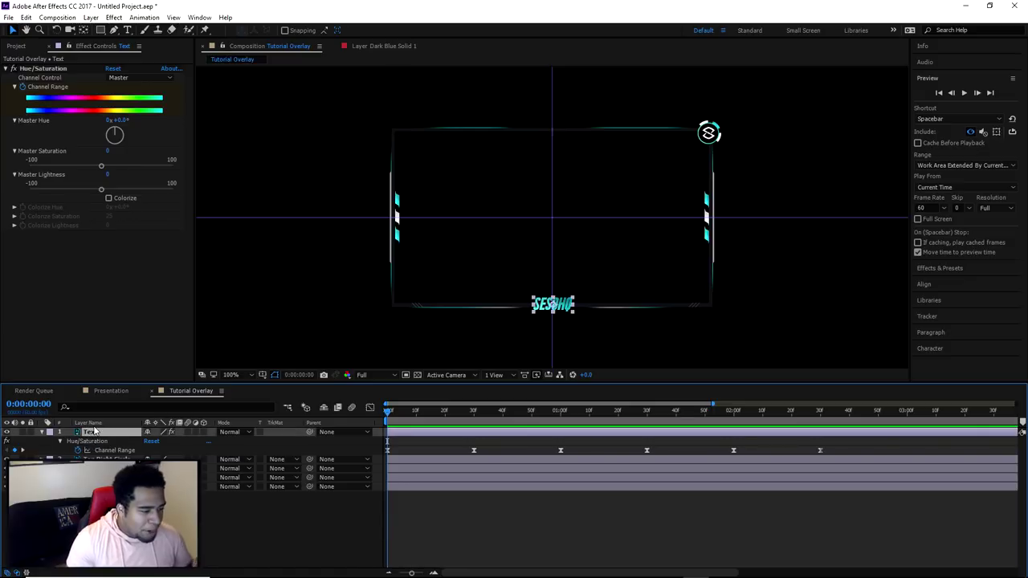
{"action": "left_click", "coordinate": [38, 70]}
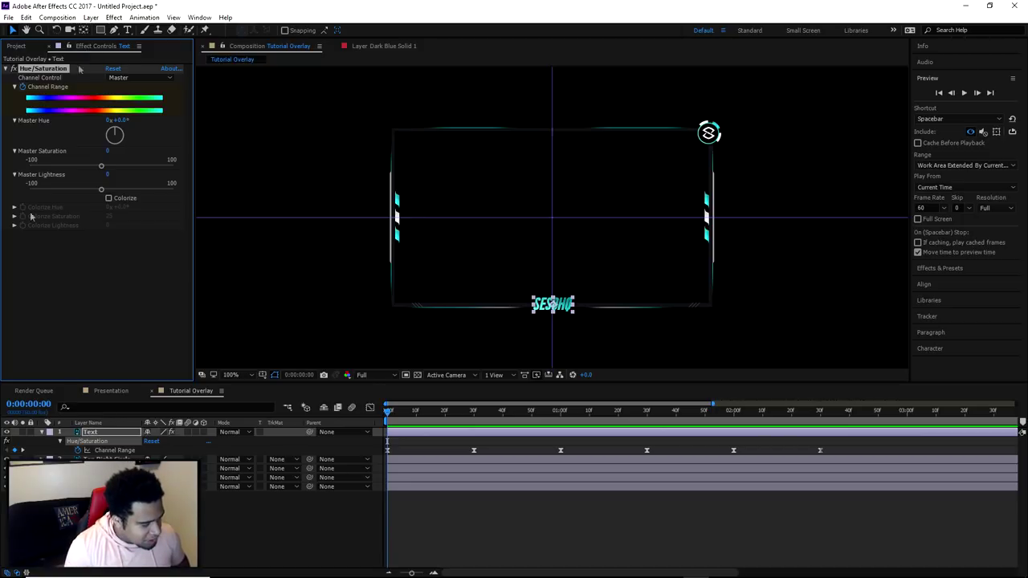
{"action": "left_click", "coordinate": [709, 133]}
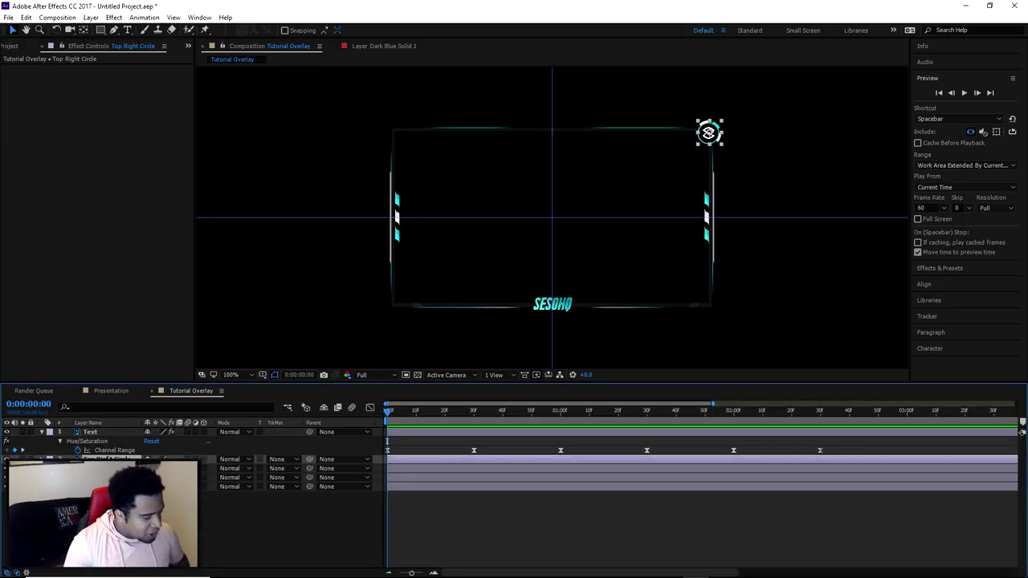
{"action": "left_click", "coordinate": [396, 217]}
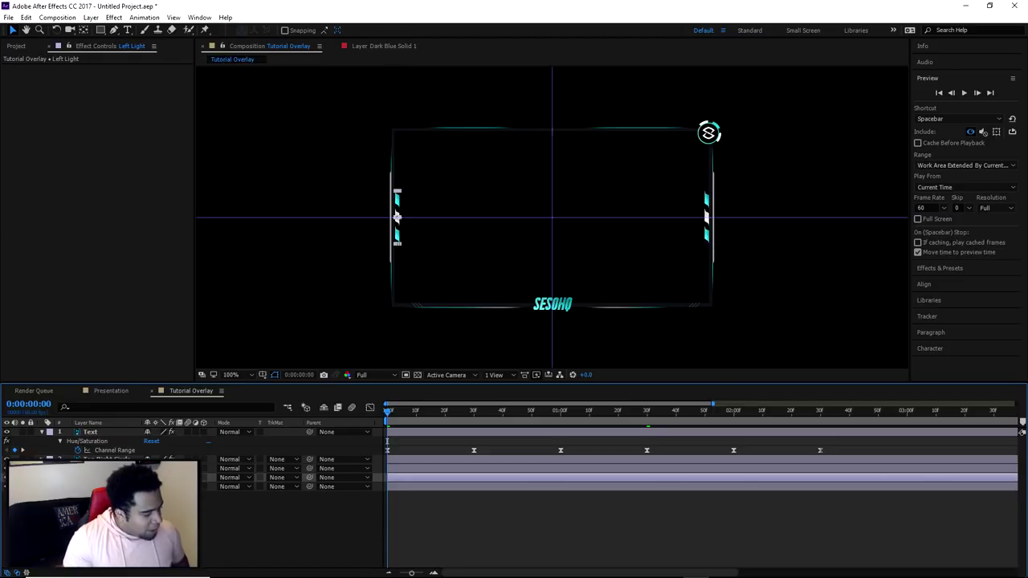
{"action": "left_click", "coordinate": [393, 218]}
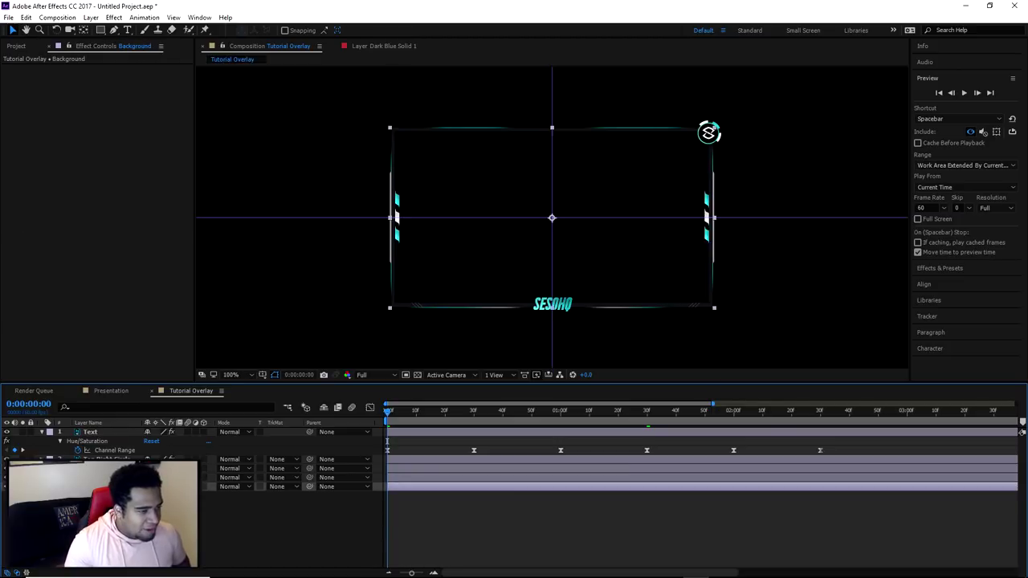
Scrub through the overlay's colour animation and play it from the start.
{"action": "key", "text": "space"}
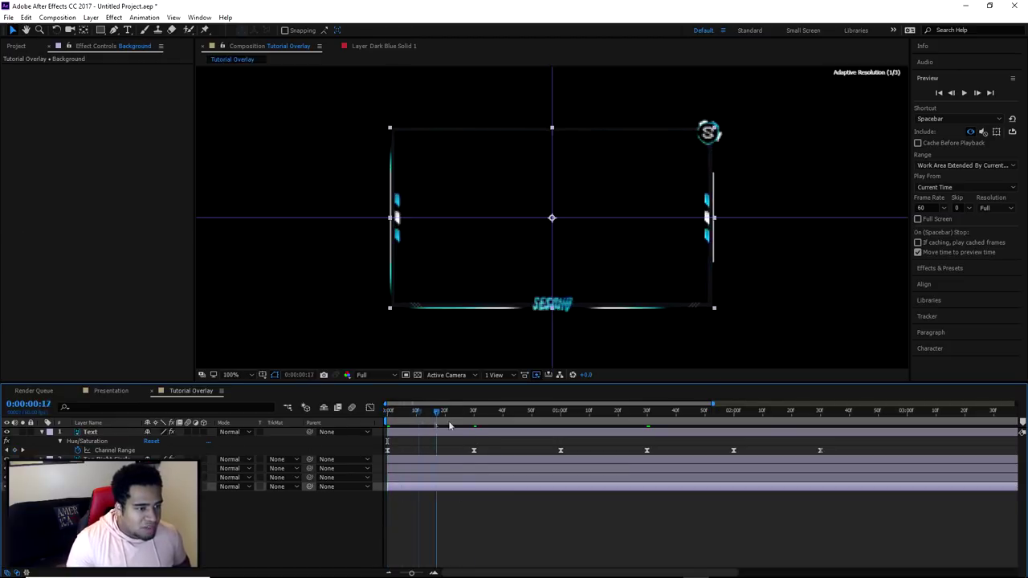
{"action": "left_click_drag", "start_coordinate": [468, 428], "coordinate": [570, 436]}
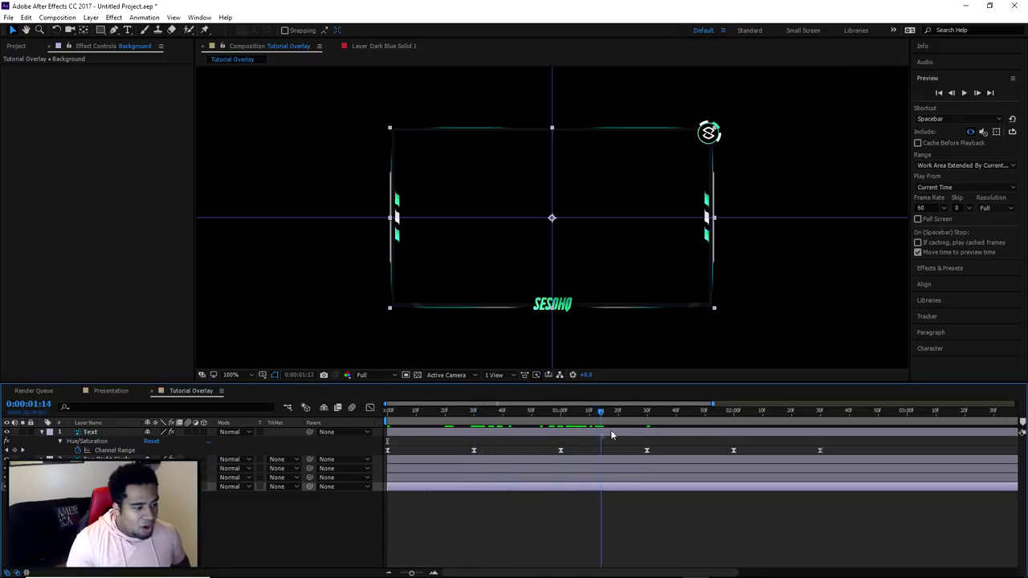
{"action": "key", "text": "Home"}
{"action": "left_click", "coordinate": [964, 93]}
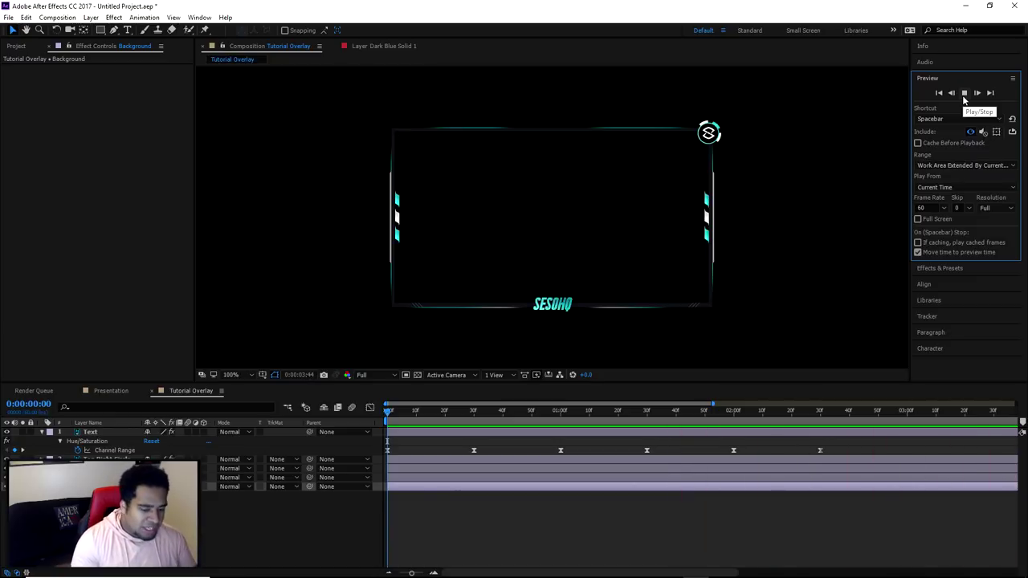
Review the Text layer's Channel Range keyframes across the full composition duration, returning to 0:00:00:00.
{"action": "left_click_drag", "start_coordinate": [820, 451], "coordinate": [582, 449]}
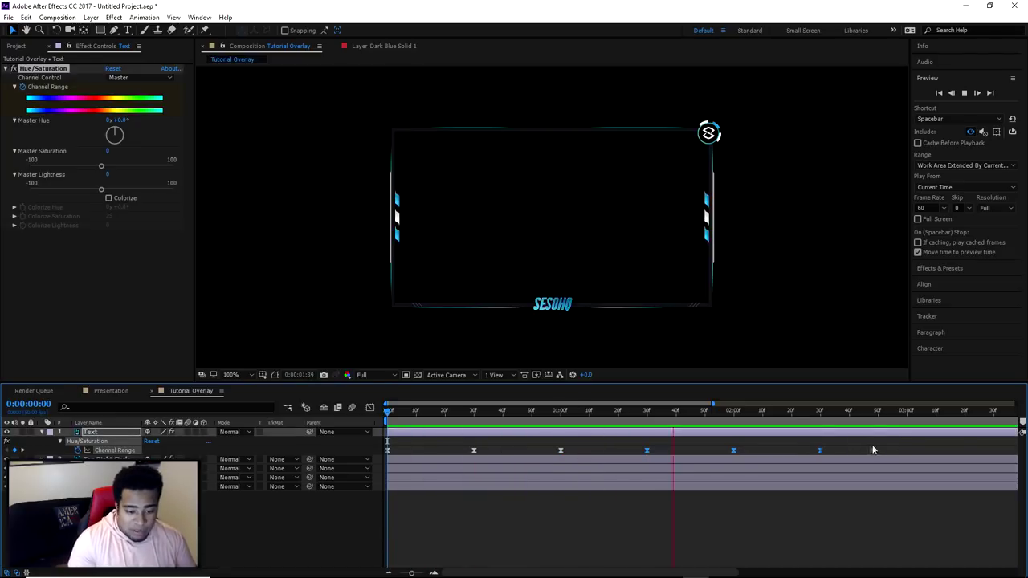
{"action": "mouse_move", "coordinate": [408, 563]}
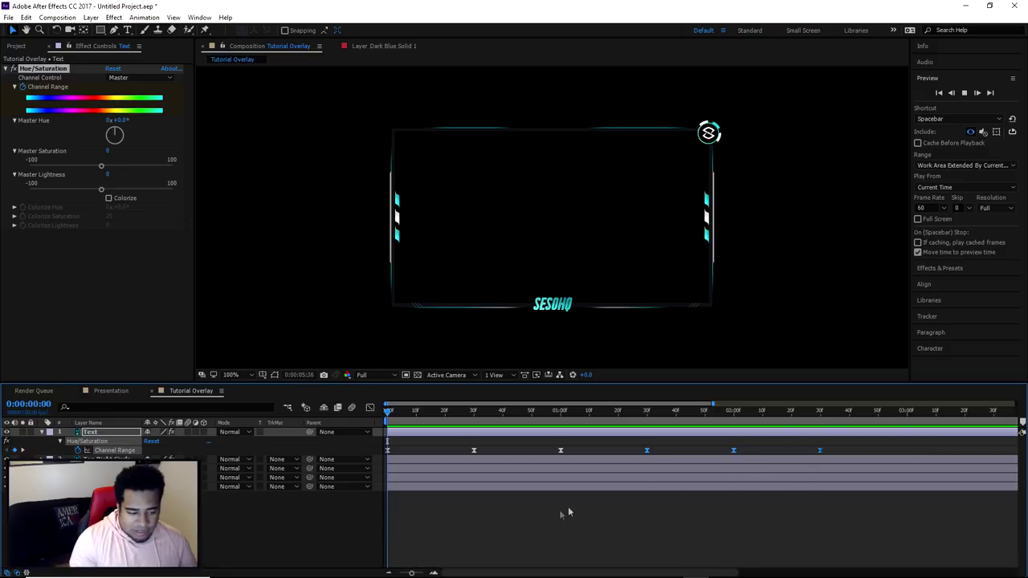
{"action": "left_click_drag", "start_coordinate": [411, 572], "coordinate": [384, 573]}
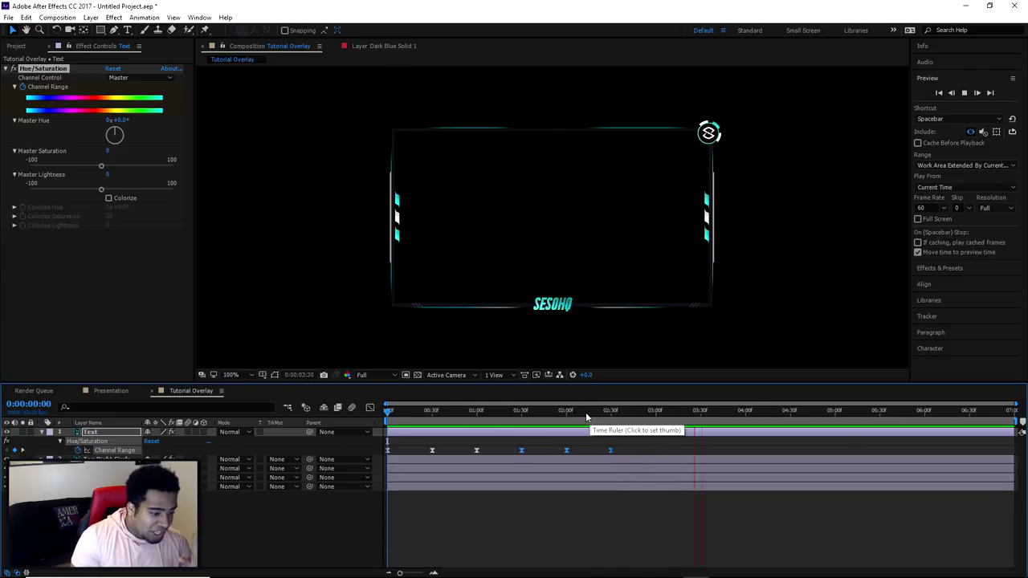
{"action": "left_click", "coordinate": [405, 424]}
{"action": "left_click_drag", "start_coordinate": [405, 426], "coordinate": [373, 439]}
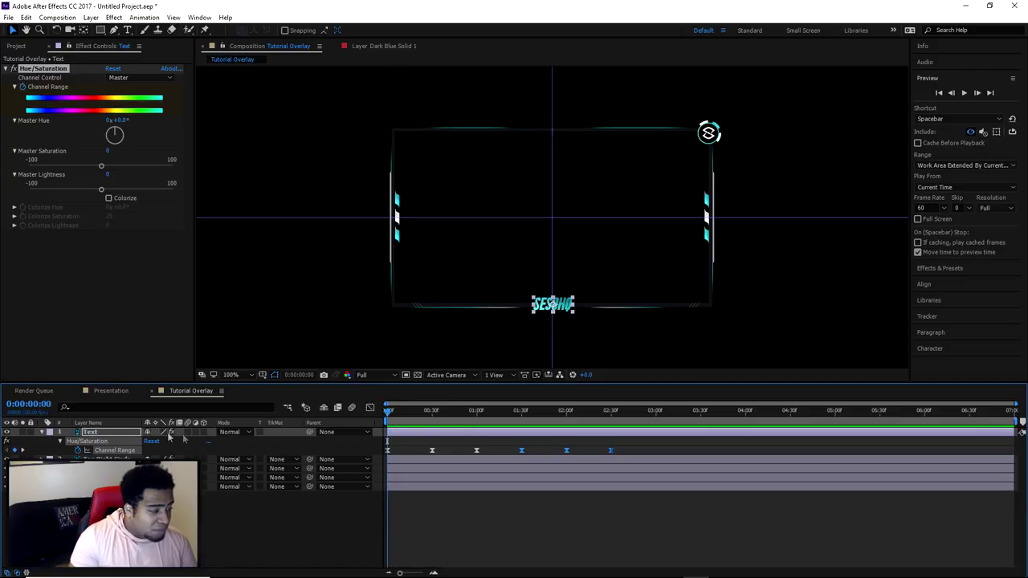
Add a Linear Wipe effect to the Text layer and start keyframing Transition Completion and Wipe Angle at 0:00:00:00.
{"action": "left_click", "coordinate": [374, 439]}
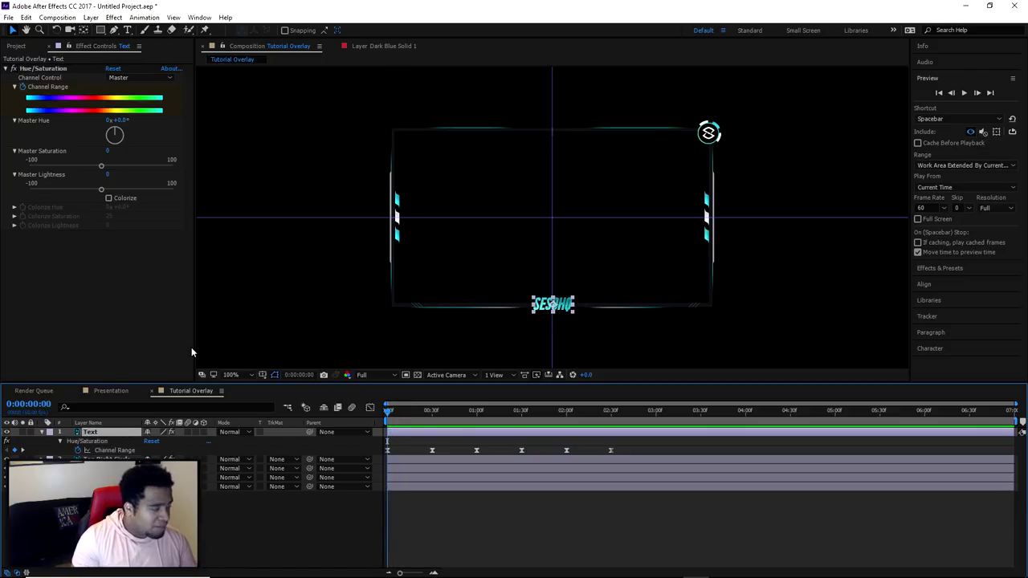
{"action": "left_click", "coordinate": [113, 17]}
{"action": "mouse_move", "coordinate": [42, 293]}
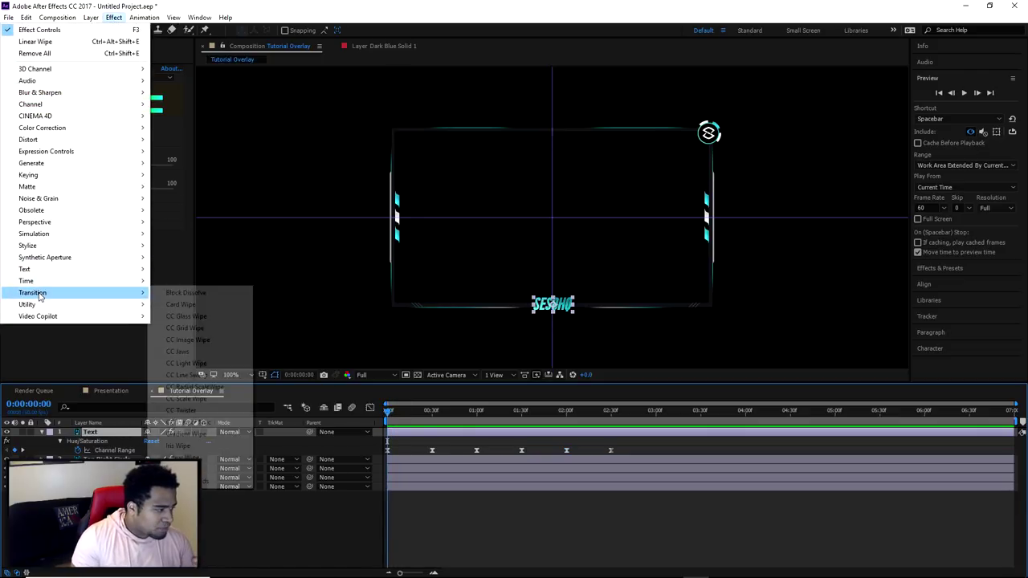
{"action": "left_click", "coordinate": [181, 457]}
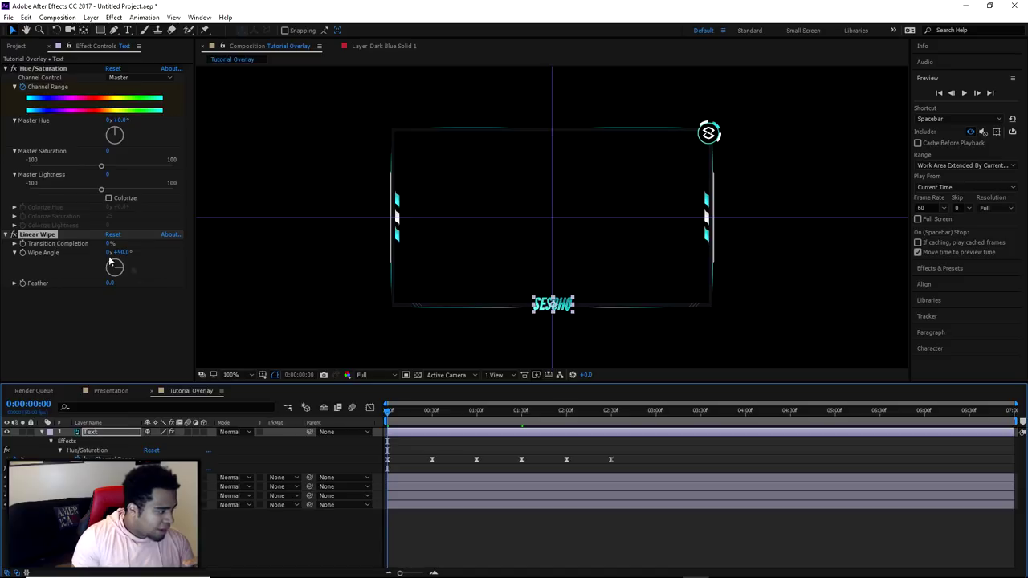
{"action": "left_click", "coordinate": [22, 249]}
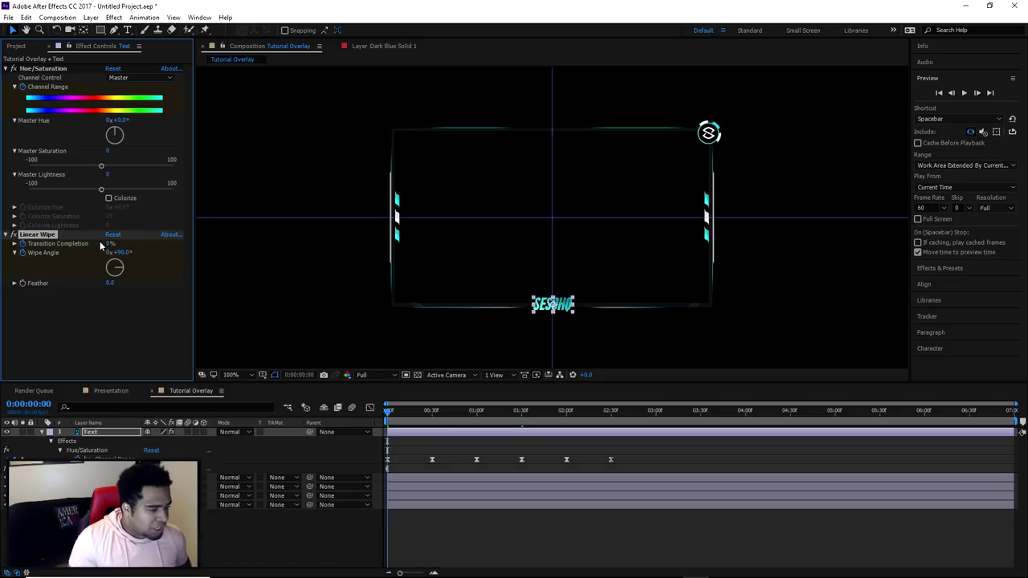
At 0:00:00:30, set the Text layer's Linear Wipe to 100% Transition Completion and a 180° Wipe Angle.
{"action": "left_click", "coordinate": [433, 411]}
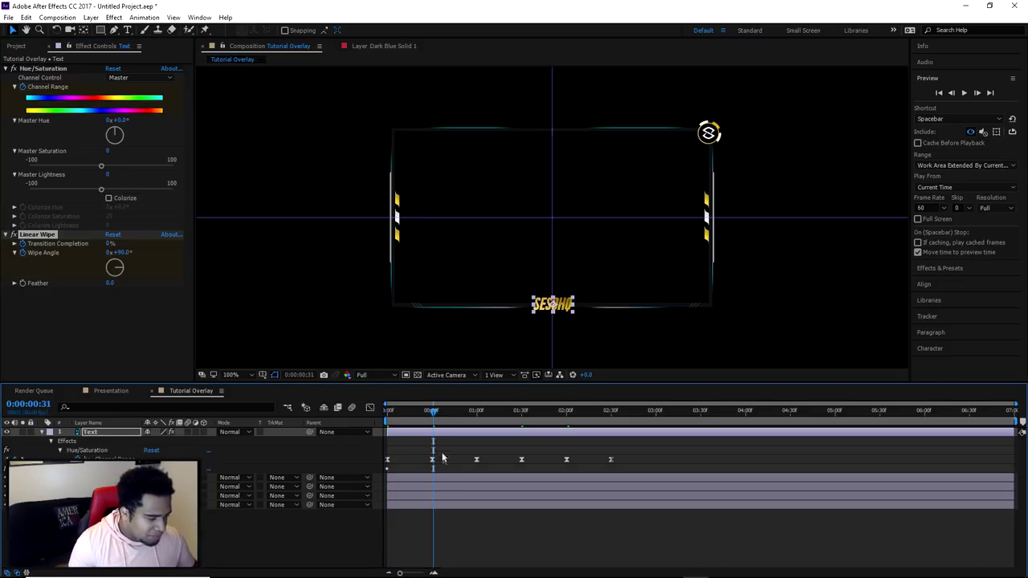
{"action": "left_click_drag", "start_coordinate": [399, 573], "coordinate": [414, 574]}
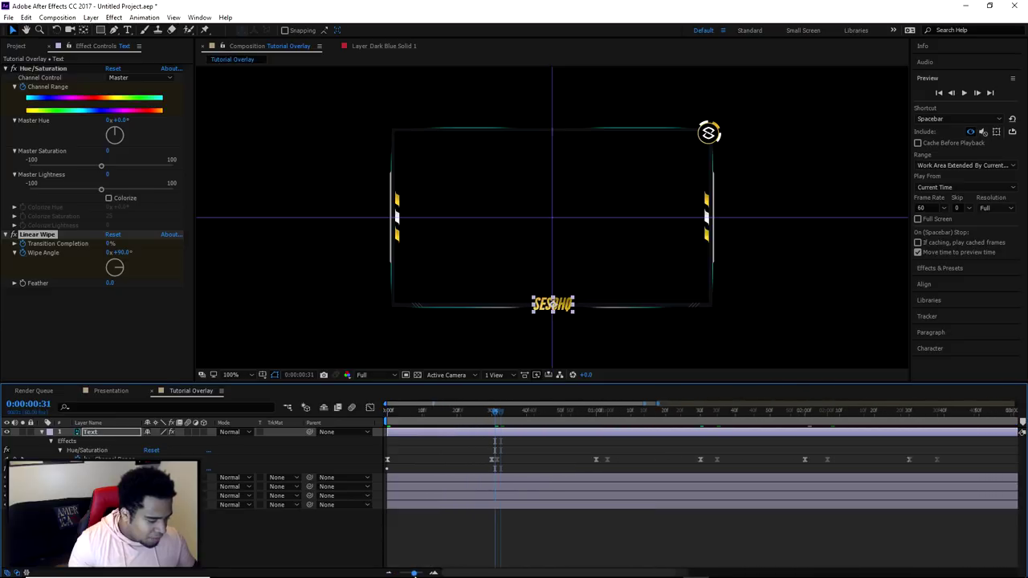
{"action": "left_click_drag", "start_coordinate": [499, 414], "coordinate": [497, 413]}
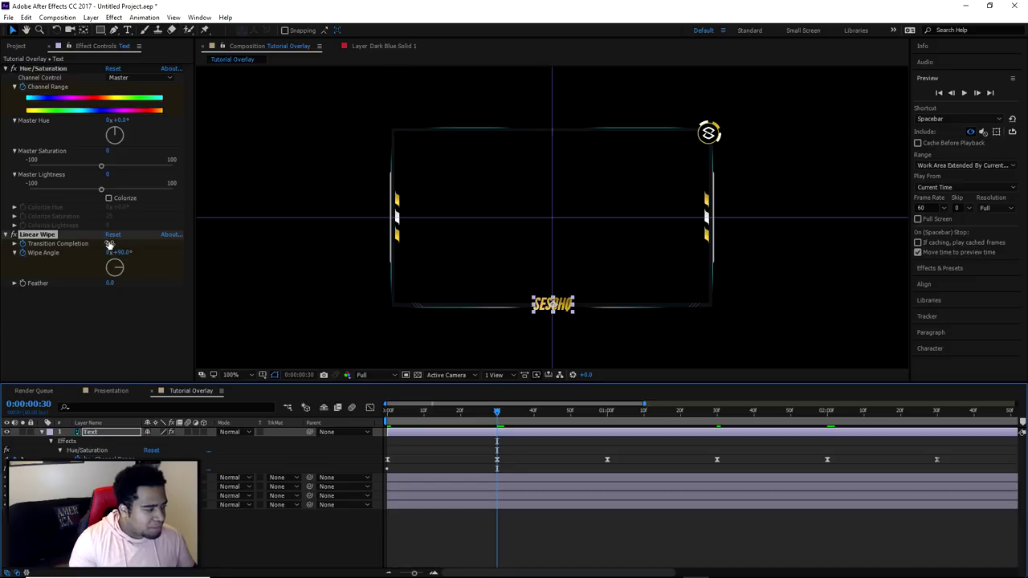
{"action": "left_click_drag", "start_coordinate": [110, 243], "coordinate": [181, 254]}
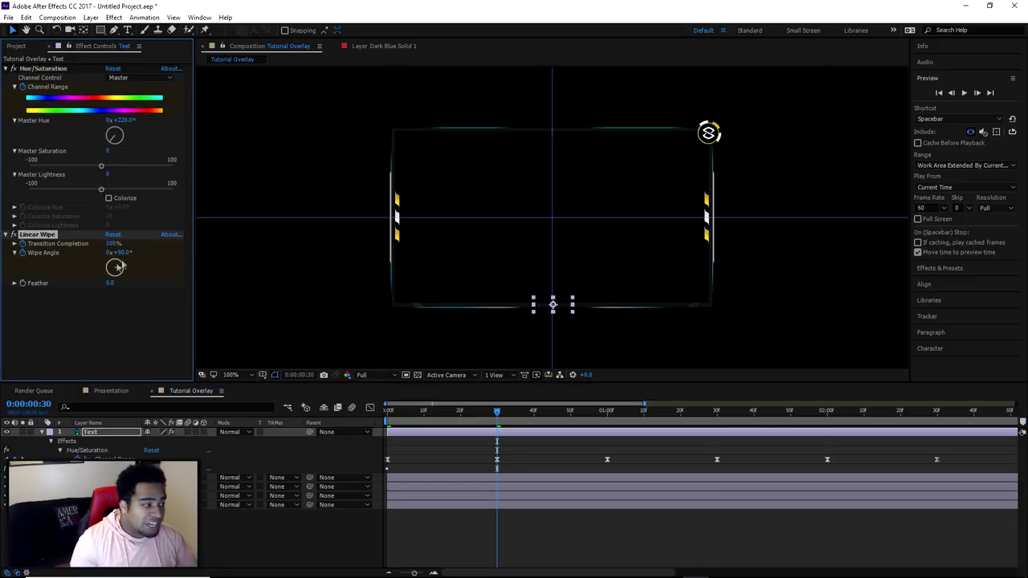
{"action": "mouse_move", "coordinate": [498, 414]}
{"action": "left_mouse_down"}
{"action": "mouse_move", "coordinate": [379, 418]}
{"action": "mouse_move", "coordinate": [497, 416]}
{"action": "left_mouse_up"}
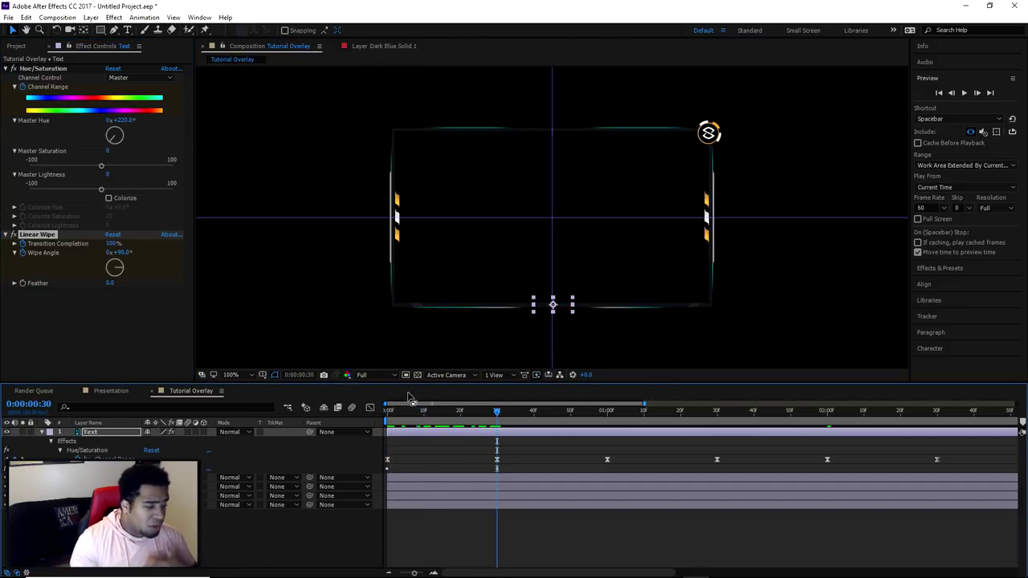
{"action": "left_click", "coordinate": [120, 253]}
{"action": "type", "text": "180"}
{"action": "key", "text": "Return"}
At 0:00:01:00, set the Linear Wipe's Transition Completion to 0% and Wipe Angle to 0°, and preview the text's wipe from the start.
{"action": "left_click_drag", "start_coordinate": [497, 412], "coordinate": [607, 438]}
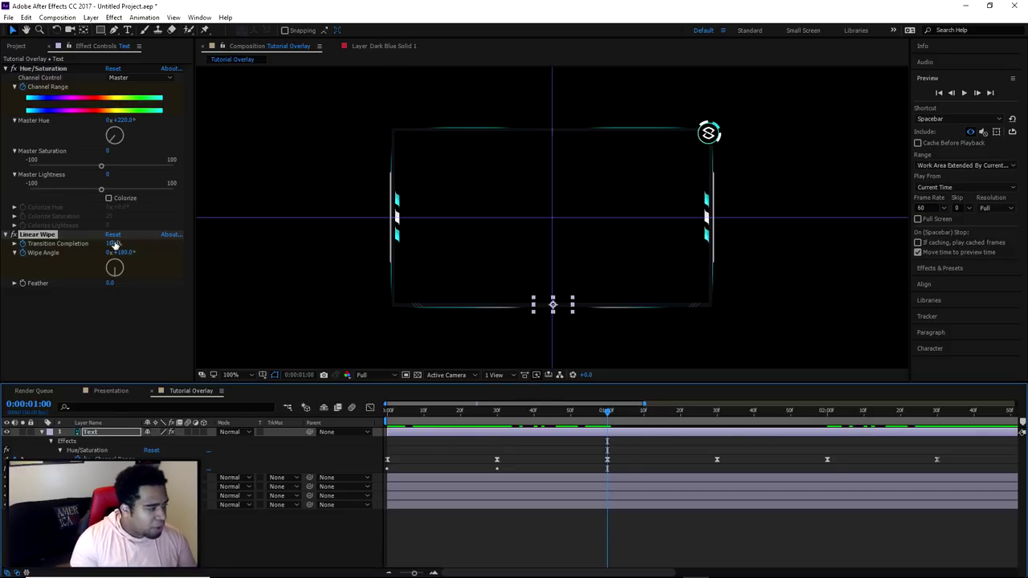
{"action": "type", "text": "0"}
{"action": "key", "text": "Return"}
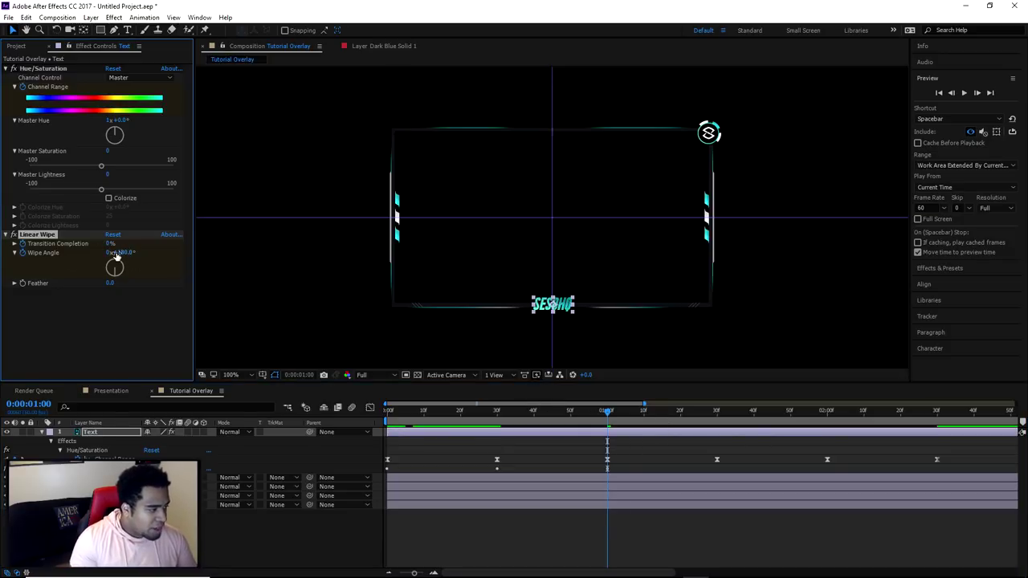
{"action": "left_click", "coordinate": [125, 253]}
{"action": "key", "text": "Return"}
{"action": "left_click_drag", "start_coordinate": [387, 411], "coordinate": [490, 451]}
{"action": "key", "text": "space"}
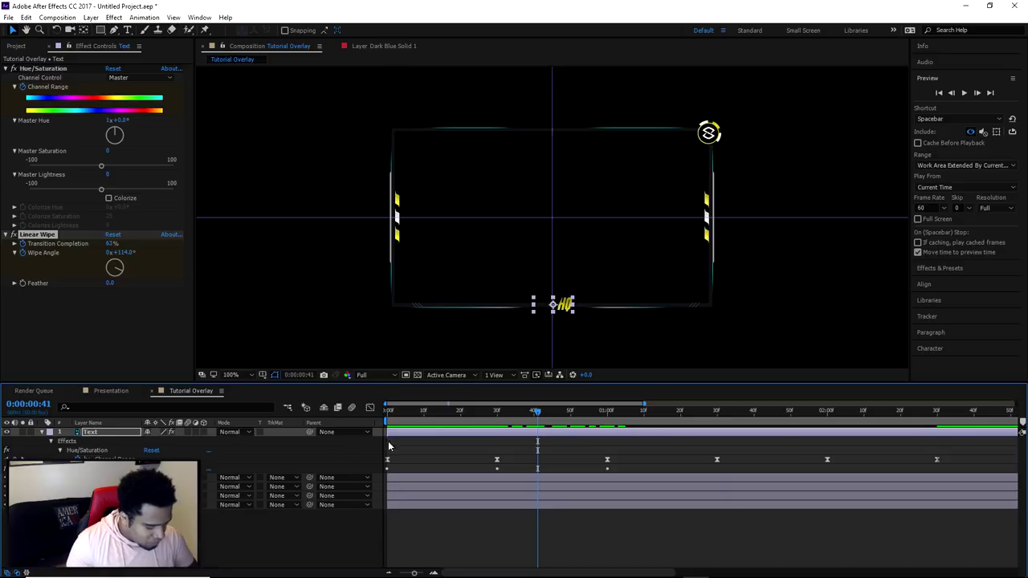
Reveal the Text layer's keyframes and apply Easy Ease to all Transition Completion and Wipe Angle keyframes.
{"action": "key", "text": "u"}
{"action": "key", "text": "u"}
{"action": "left_click", "coordinate": [607, 477]}
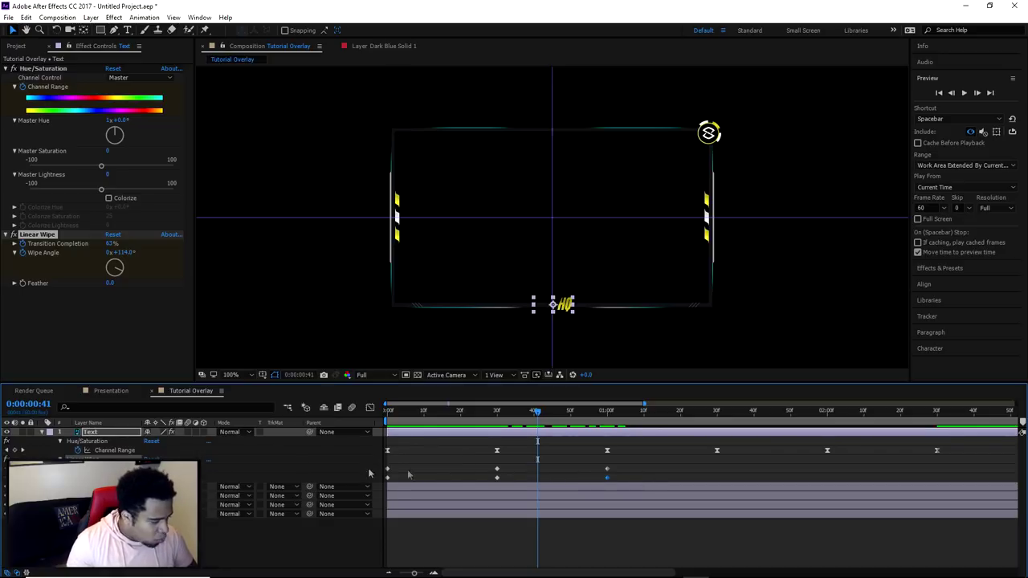
{"action": "left_click_drag", "start_coordinate": [637, 465], "coordinate": [405, 485]}
{"action": "right_click", "coordinate": [493, 472]}
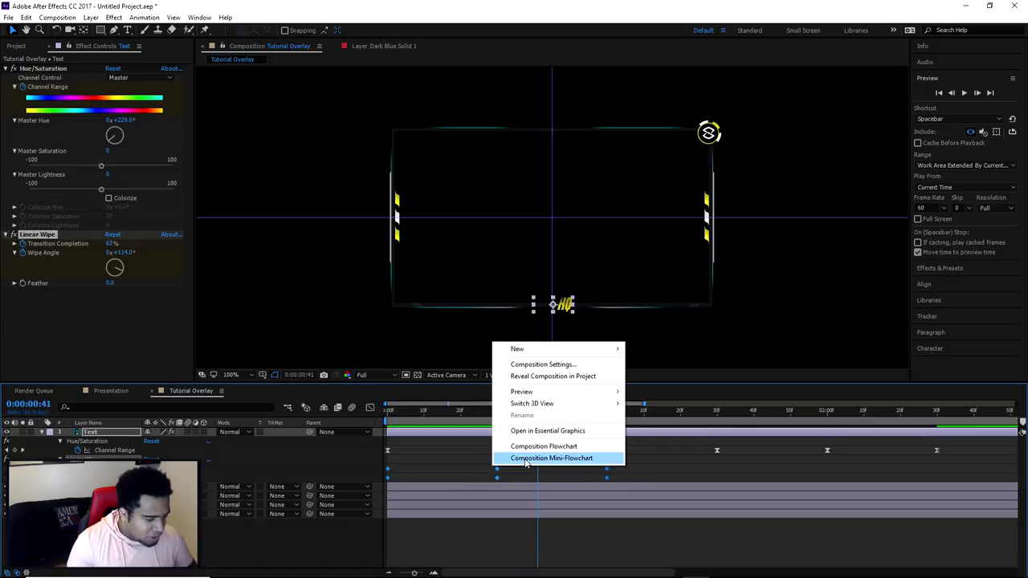
{"action": "key", "text": "Escape"}
{"action": "right_click", "coordinate": [607, 478]}
{"action": "mouse_move", "coordinate": [635, 468]}
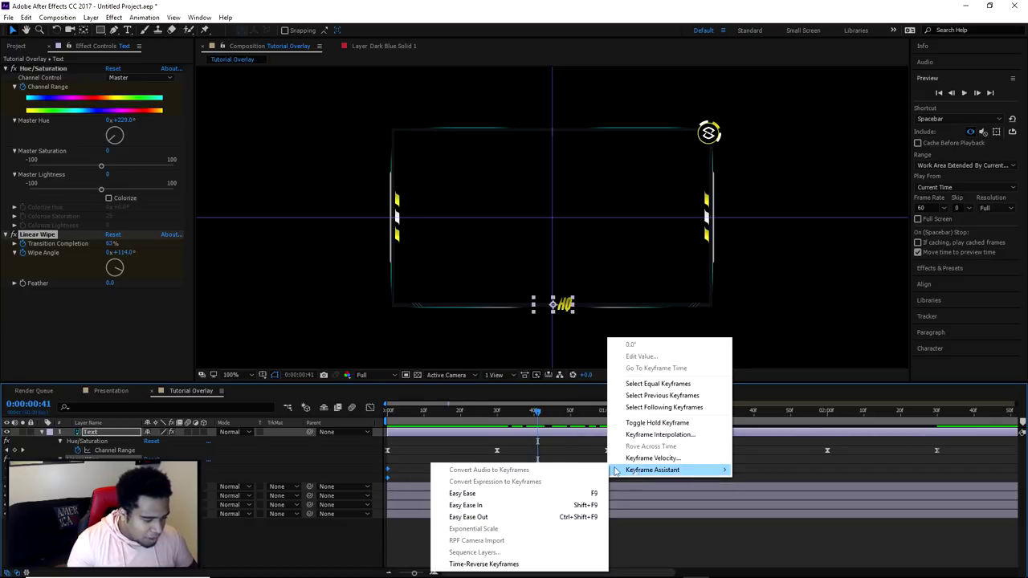
{"action": "left_click", "coordinate": [462, 490]}
Extend the incoming ease of the Transition Completion and Wipe Angle keyframes to about a third of each interval in the speed graph.
{"action": "left_click", "coordinate": [370, 408]}
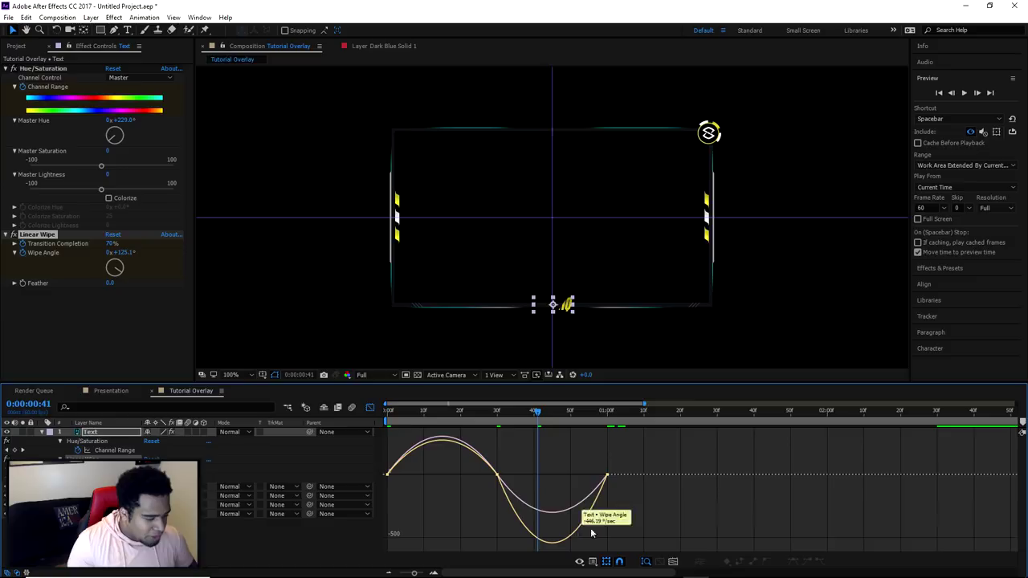
{"action": "right_click", "coordinate": [490, 499]}
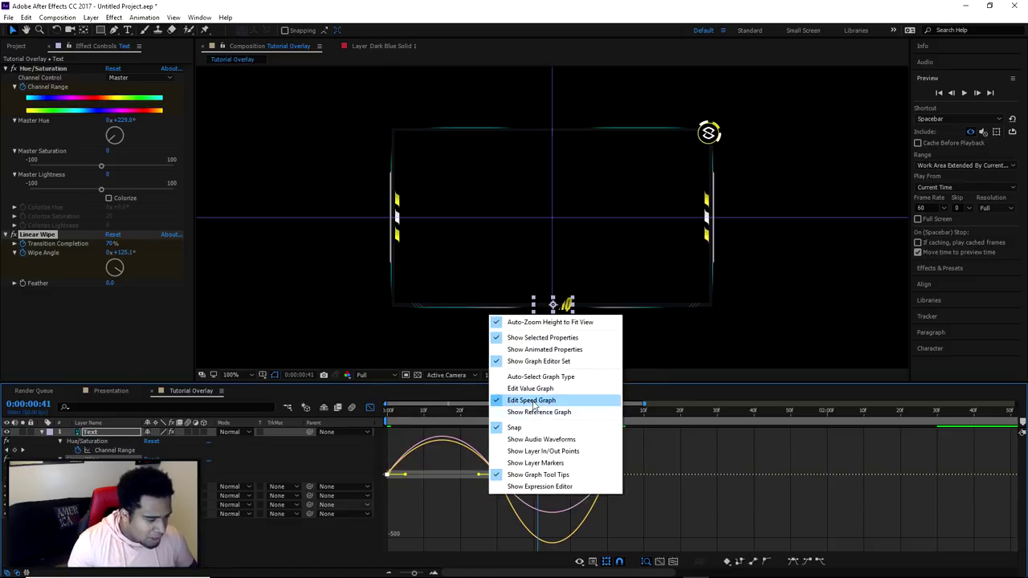
{"action": "left_click", "coordinate": [648, 503]}
{"action": "left_click_drag", "start_coordinate": [652, 467], "coordinate": [383, 491]}
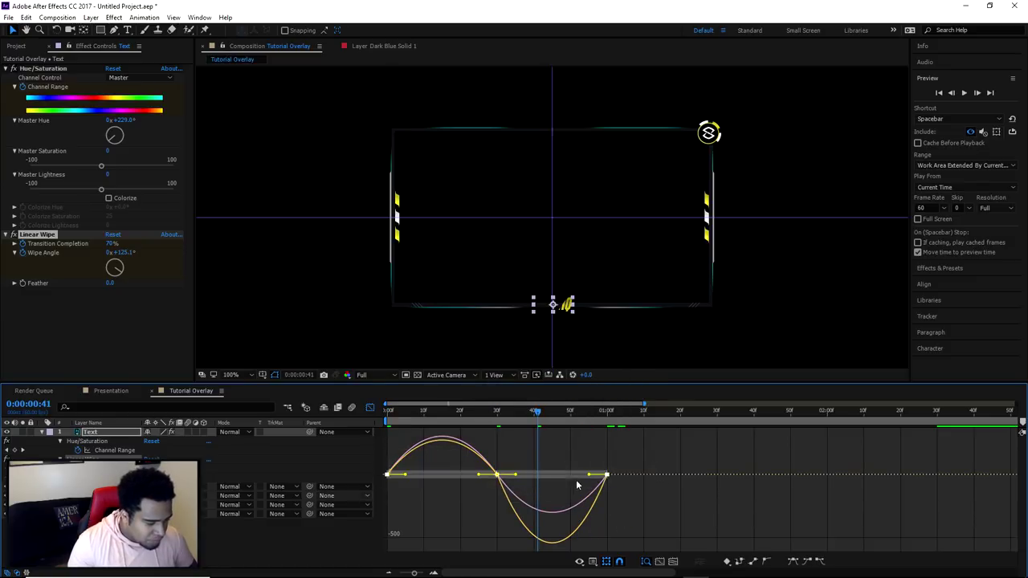
{"action": "left_click_drag", "start_coordinate": [590, 478], "coordinate": [568, 476]}
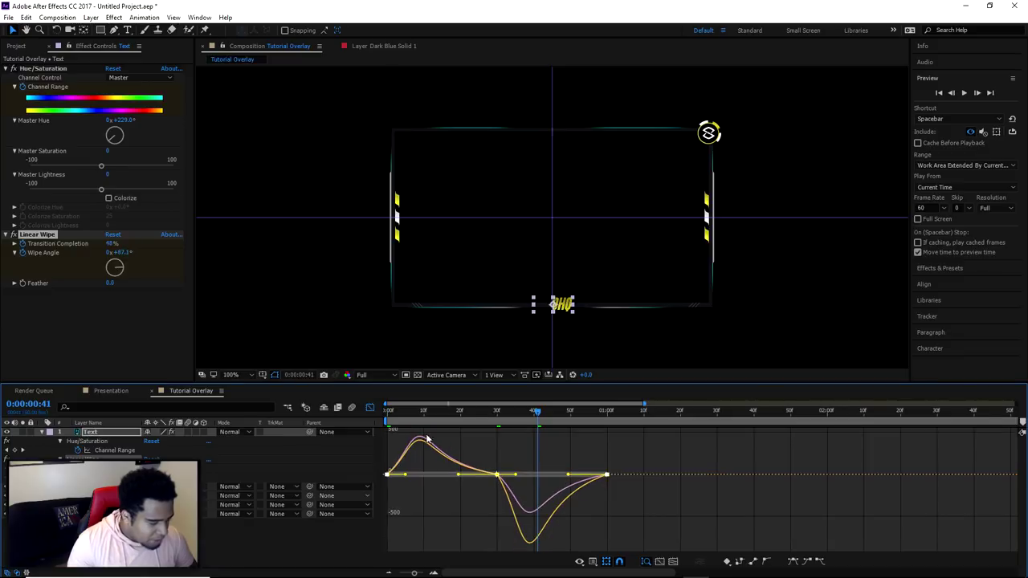
Copy the Text layer's Linear Wipe keyframes and paste them starting at 0:00:01:30.
{"action": "left_click", "coordinate": [370, 409]}
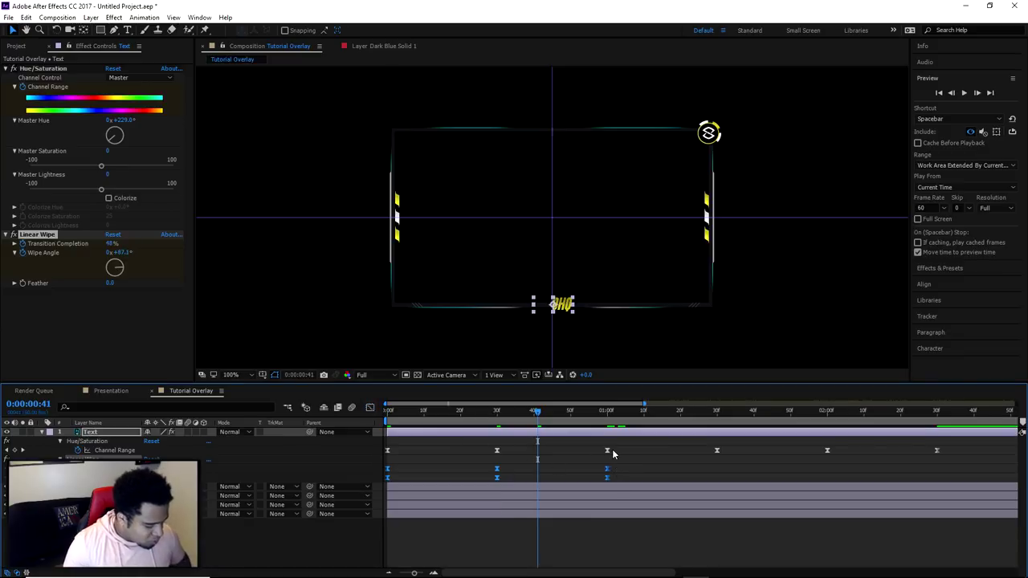
{"action": "left_click_drag", "start_coordinate": [644, 461], "coordinate": [381, 484]}
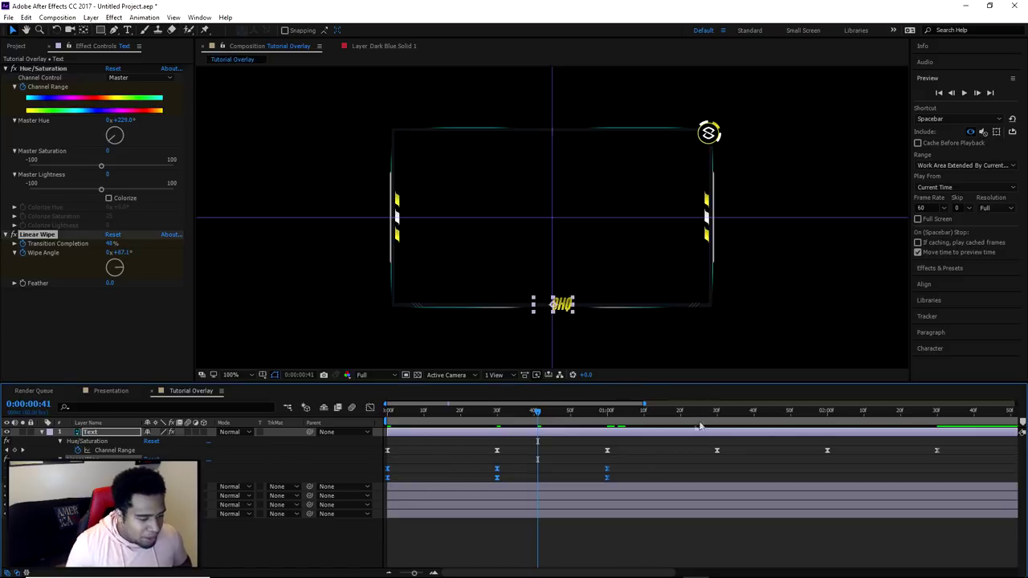
{"action": "left_click", "coordinate": [717, 412]}
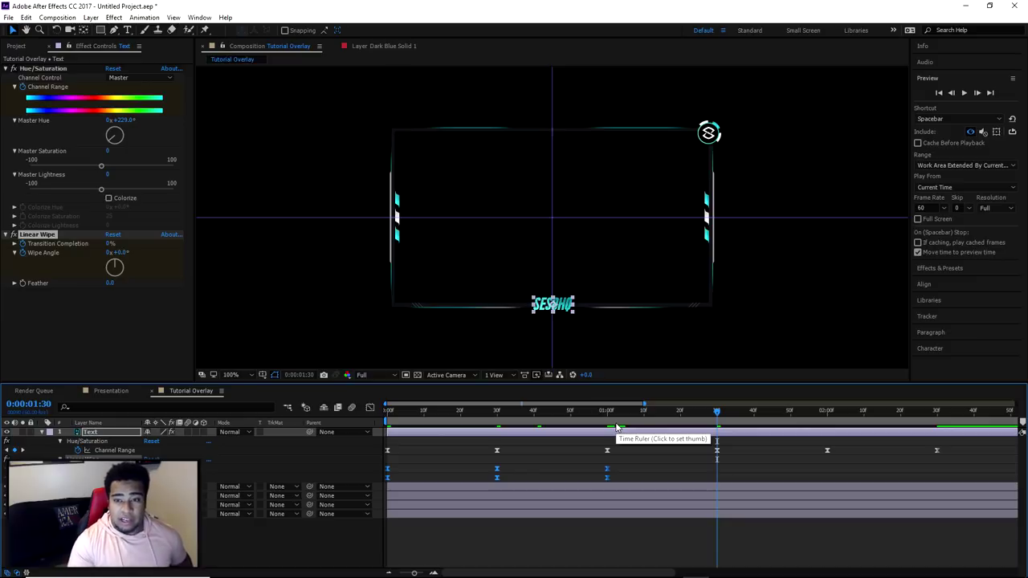
{"action": "key", "text": "ctrl+v"}
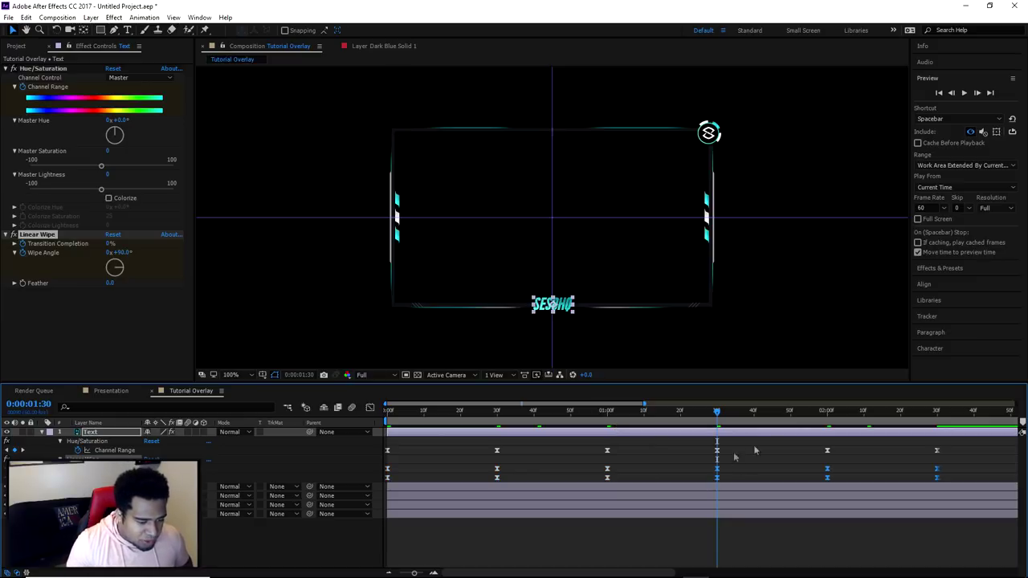
Move the pasted Linear Wipe keyframes so the second set begins at 0:00:03:00.
{"action": "left_click_drag", "start_coordinate": [964, 444], "coordinate": [421, 487]}
{"action": "left_click_drag", "start_coordinate": [406, 416], "coordinate": [351, 413]}
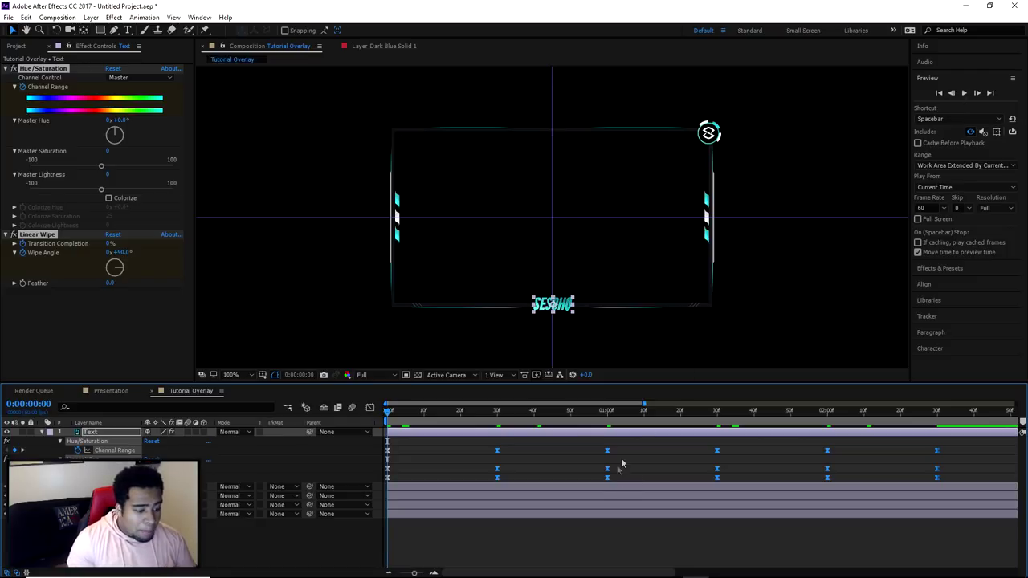
{"action": "left_click_drag", "start_coordinate": [416, 573], "coordinate": [380, 574]}
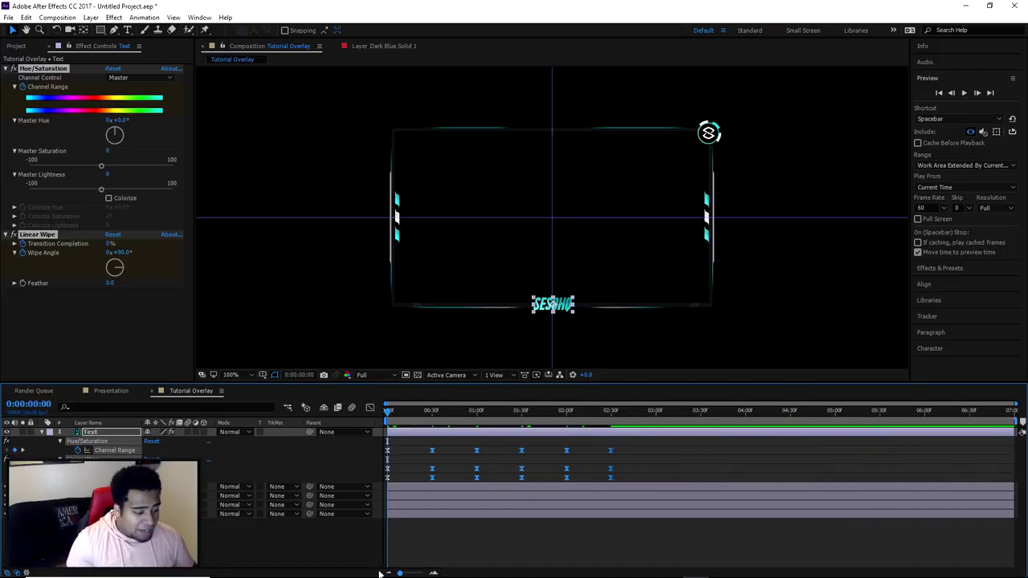
{"action": "mouse_move", "coordinate": [509, 459]}
{"action": "left_mouse_down"}
{"action": "mouse_move", "coordinate": [598, 490]}
{"action": "mouse_move", "coordinate": [608, 479]}
{"action": "mouse_move", "coordinate": [745, 474]}
{"action": "left_mouse_up"}
{"action": "mouse_move", "coordinate": [640, 442]}
{"action": "left_mouse_down"}
{"action": "mouse_move", "coordinate": [548, 456]}
{"action": "mouse_move", "coordinate": [391, 448]}
{"action": "left_mouse_up"}
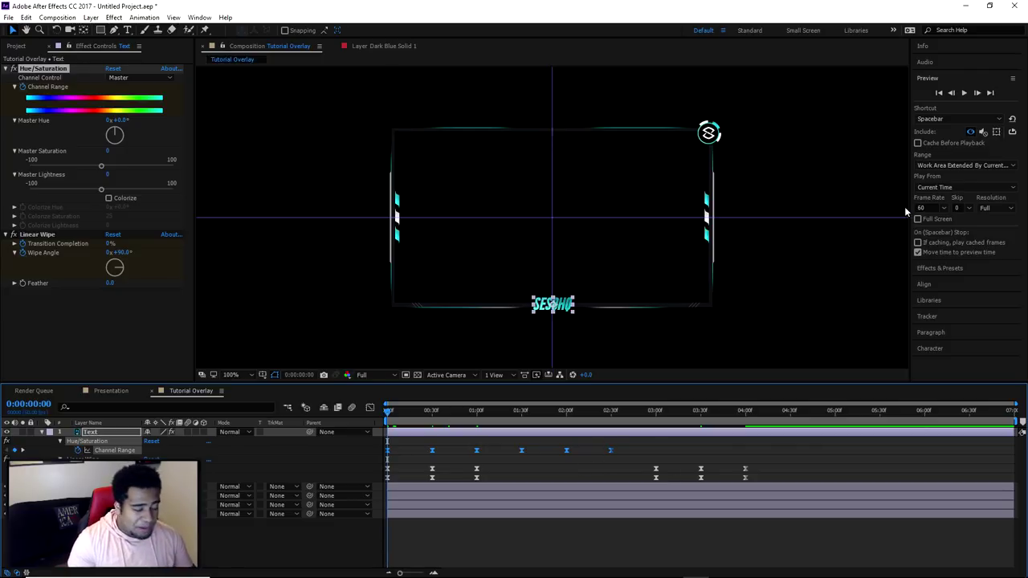
Preview the overlay's colour changes and both text wipes from the start of the composition.
{"action": "left_click", "coordinate": [964, 93]}
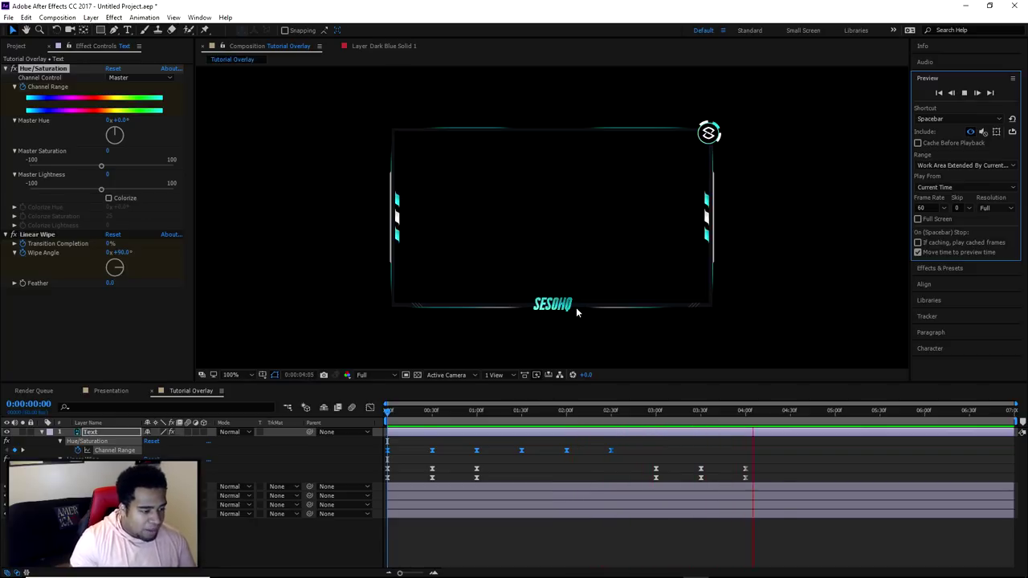
{"action": "key", "text": "space"}
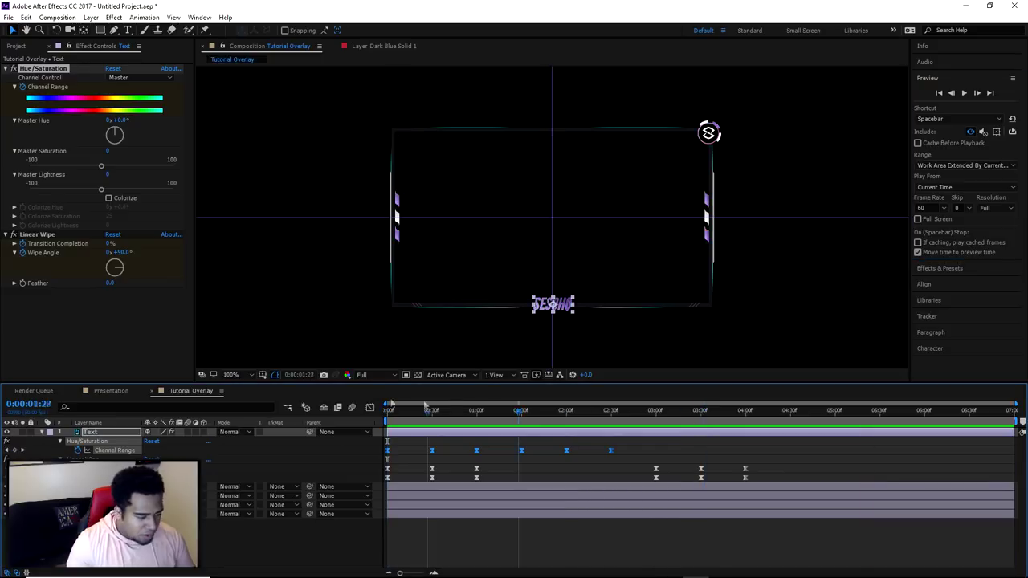
{"action": "left_click", "coordinate": [966, 93]}
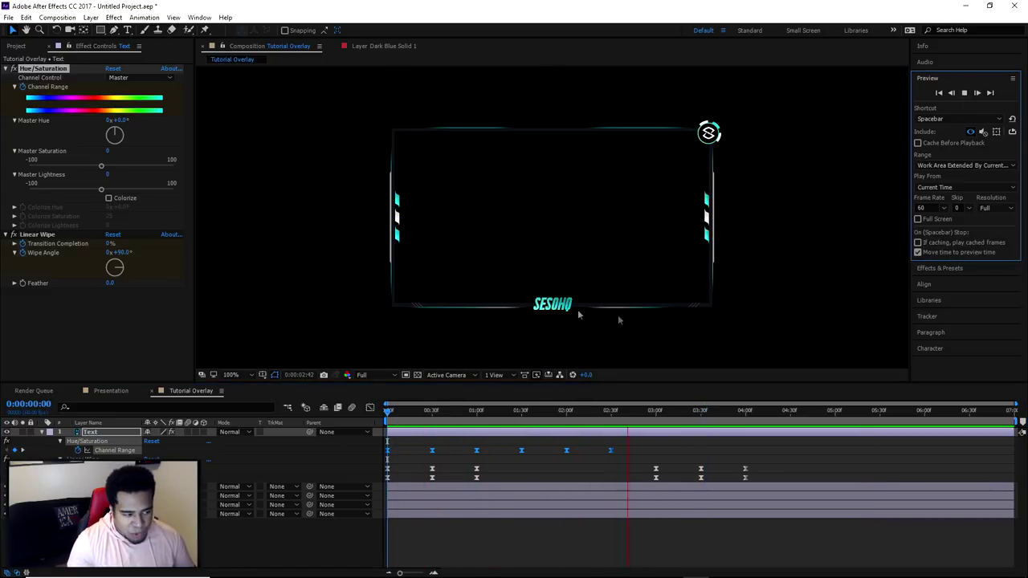
{"action": "key", "text": "space"}
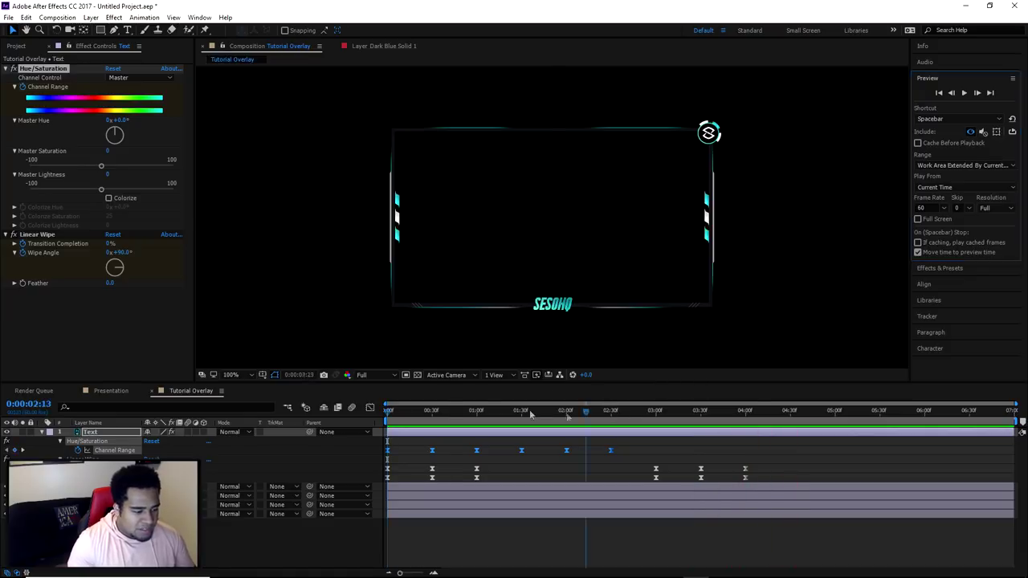
At 0:00:00:52, find the Glow effect and apply it to the Top Right Circle layer.
{"action": "left_click_drag", "start_coordinate": [422, 411], "coordinate": [465, 411]}
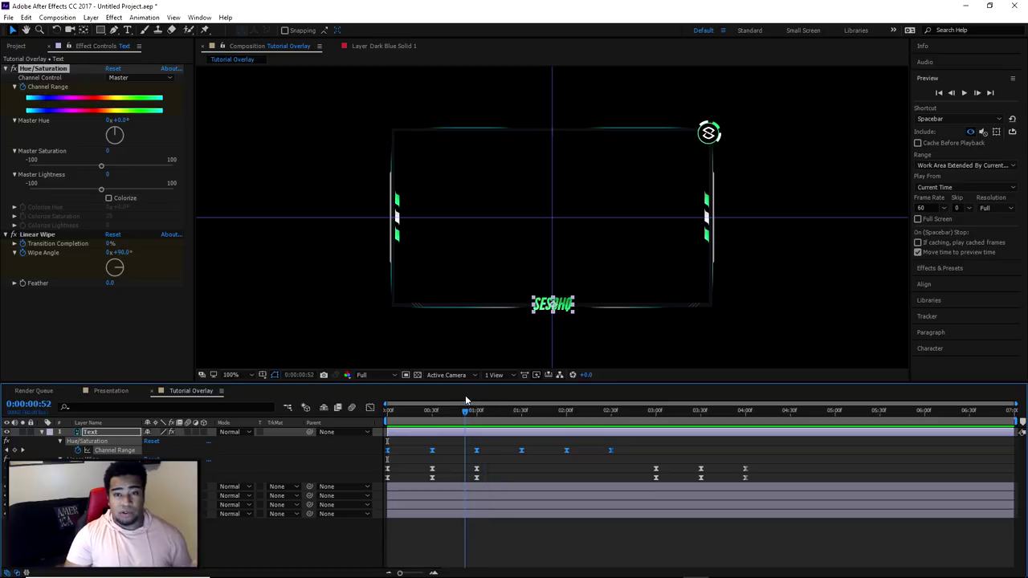
{"action": "left_click", "coordinate": [949, 269]}
{"action": "left_click", "coordinate": [948, 109]}
{"action": "type", "text": "glow"}
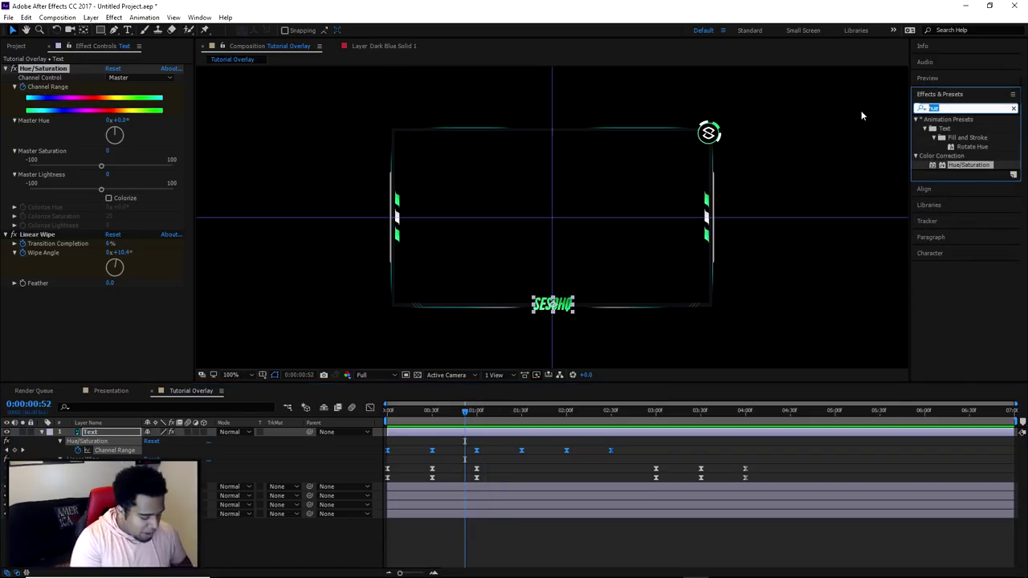
{"action": "left_click_drag", "start_coordinate": [956, 156], "coordinate": [121, 486]}
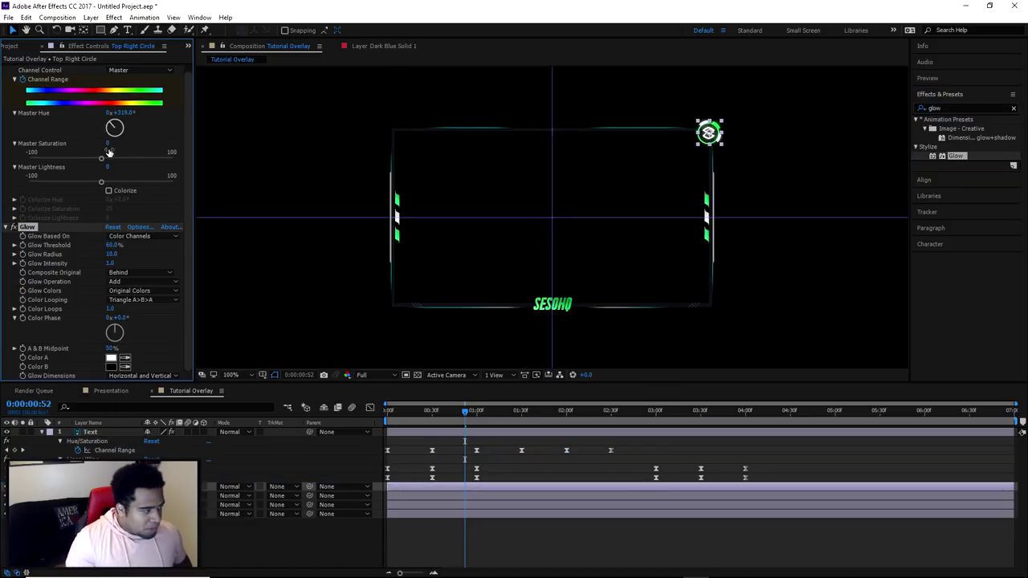
Try lowering the Glow Threshold to 19.6%, and check the reference Glow settings in the Presentation composition.
{"action": "left_click_drag", "start_coordinate": [113, 245], "coordinate": [81, 255]}
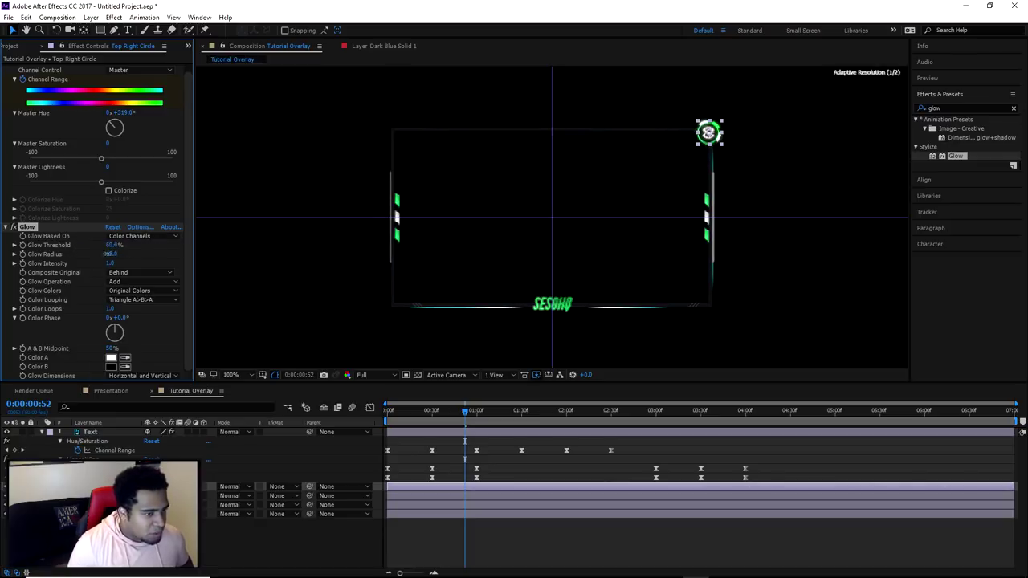
{"action": "left_click", "coordinate": [117, 245]}
{"action": "left_click", "coordinate": [111, 390]}
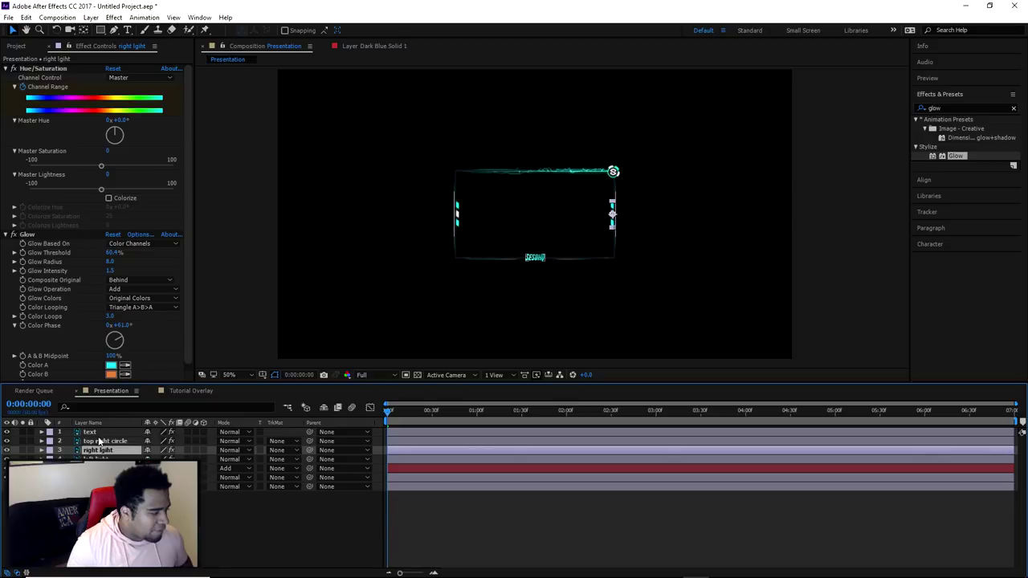
{"action": "left_click", "coordinate": [191, 390]}
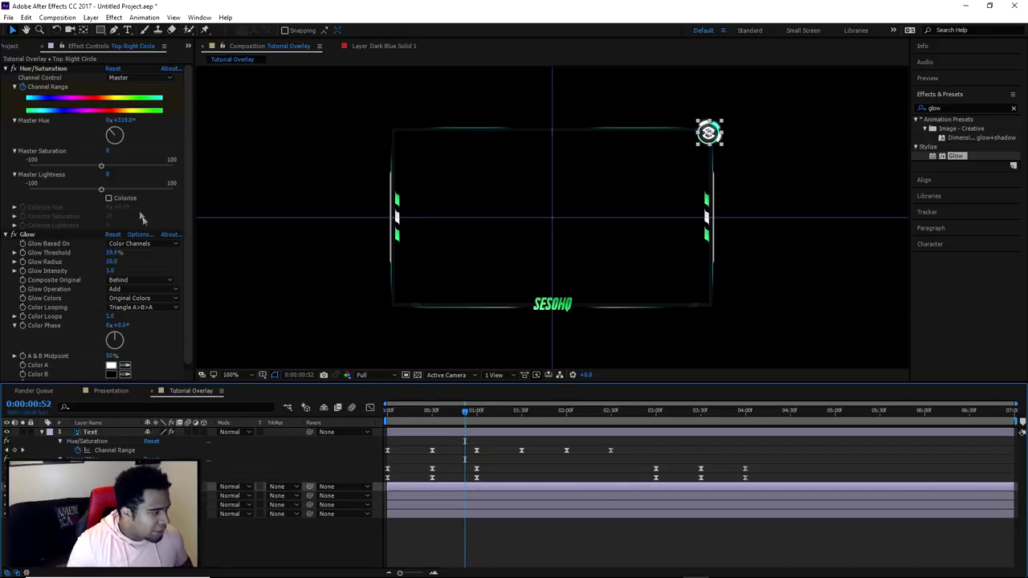
Set the Top Right Circle's Glow Threshold to 60%, Glow Radius to 8 and Glow Intensity to 1.5.
{"action": "left_click", "coordinate": [113, 252]}
{"action": "type", "text": "60"}
{"action": "key", "text": "Tab"}
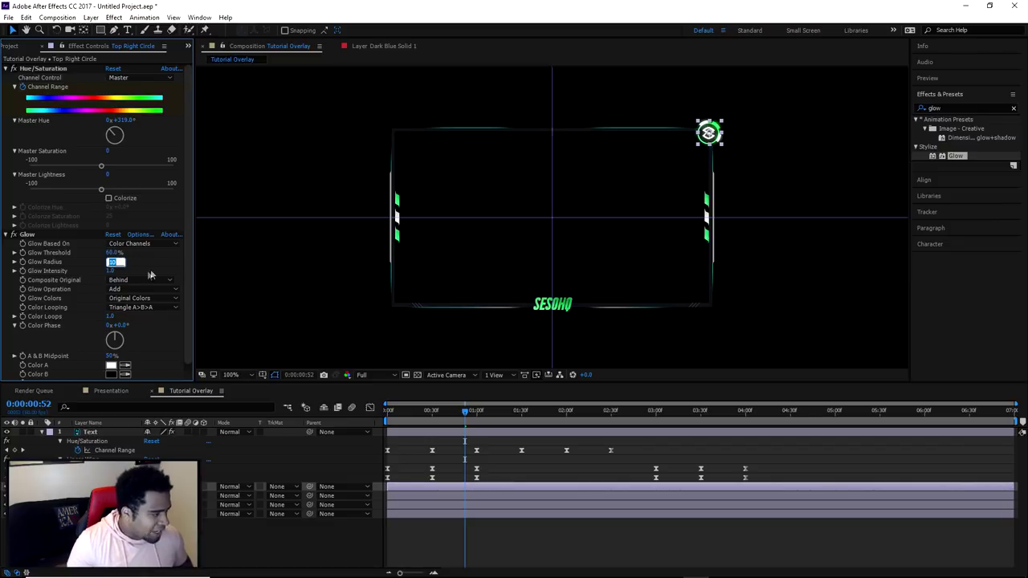
{"action": "type", "text": "8"}
{"action": "key", "text": "Tab"}
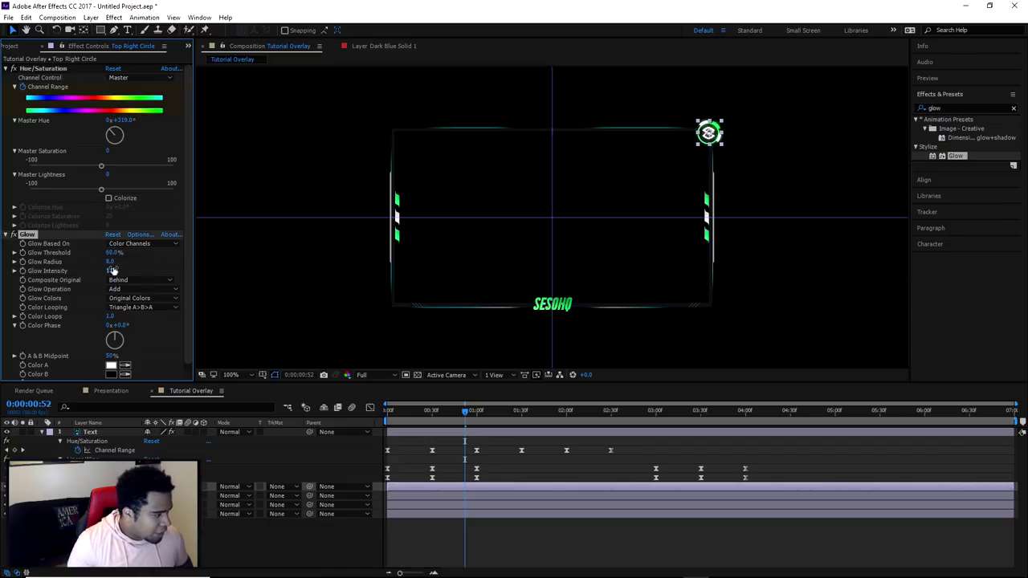
{"action": "type", "text": "1"}
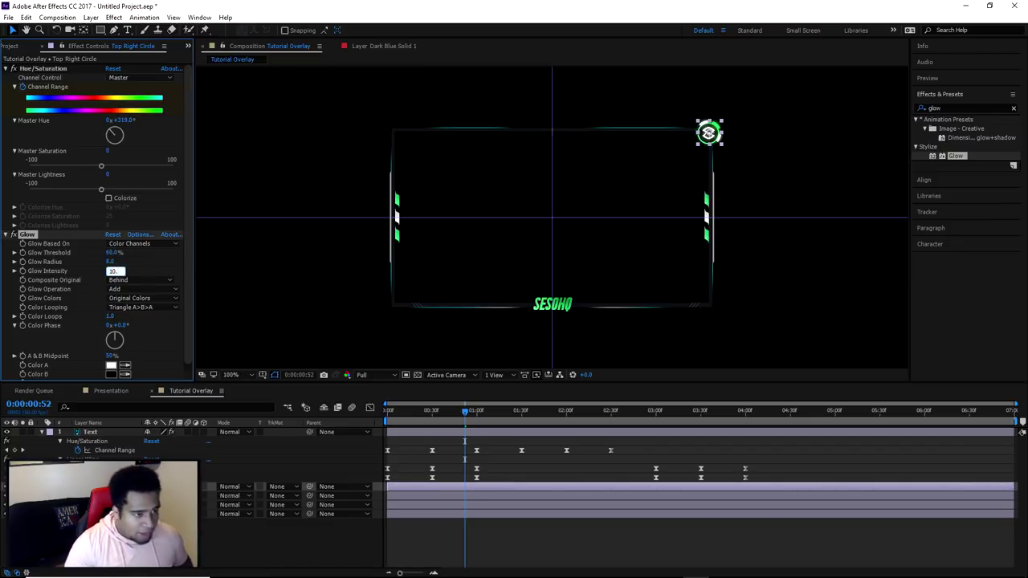
{"action": "type", "text": ".5"}
{"action": "key", "text": "Return"}
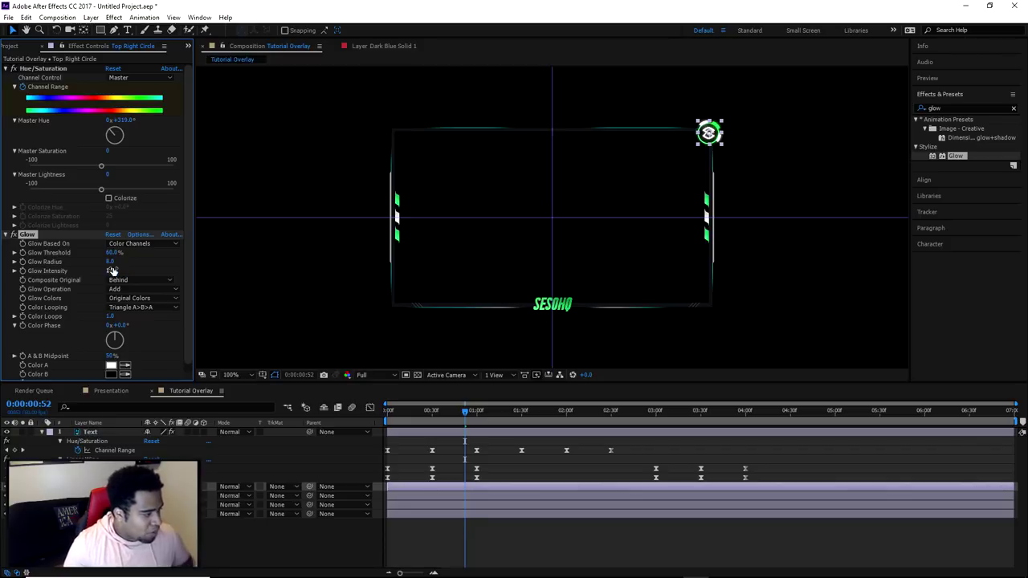
Set the Glow's Color A to the green 30EE81.
{"action": "left_click", "coordinate": [111, 367]}
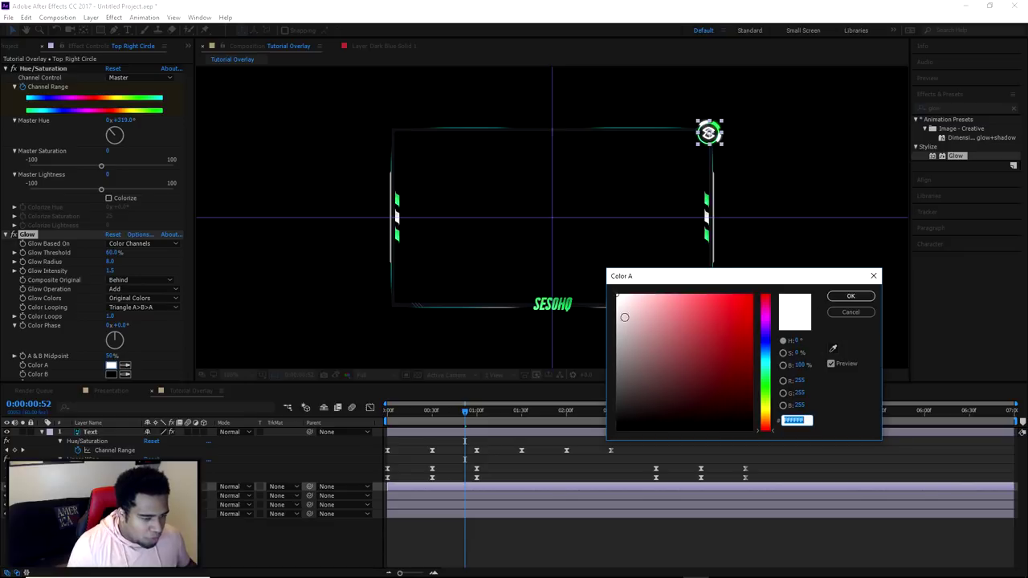
{"action": "type", "text": "129148"}
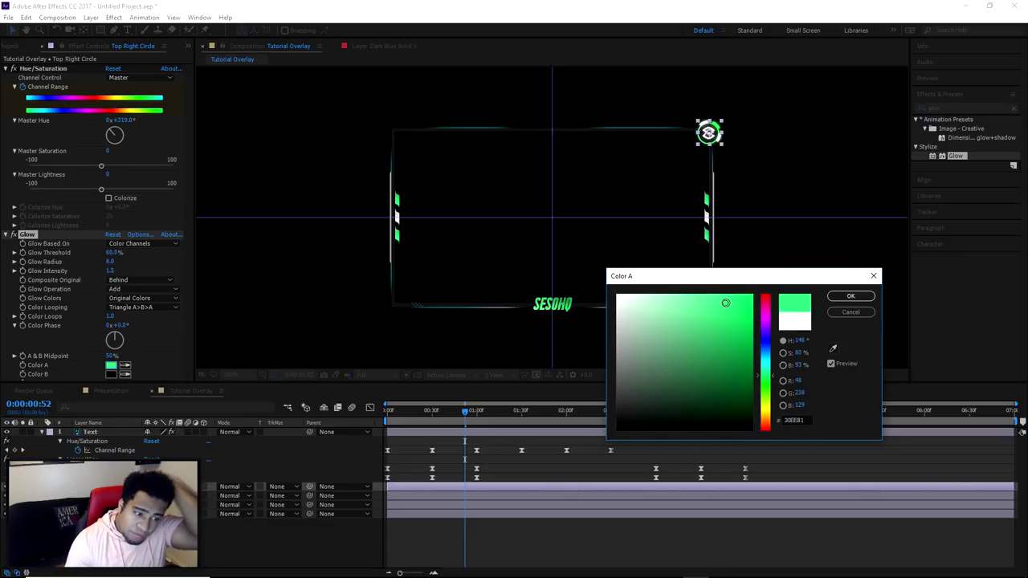
{"action": "left_click", "coordinate": [850, 295]}
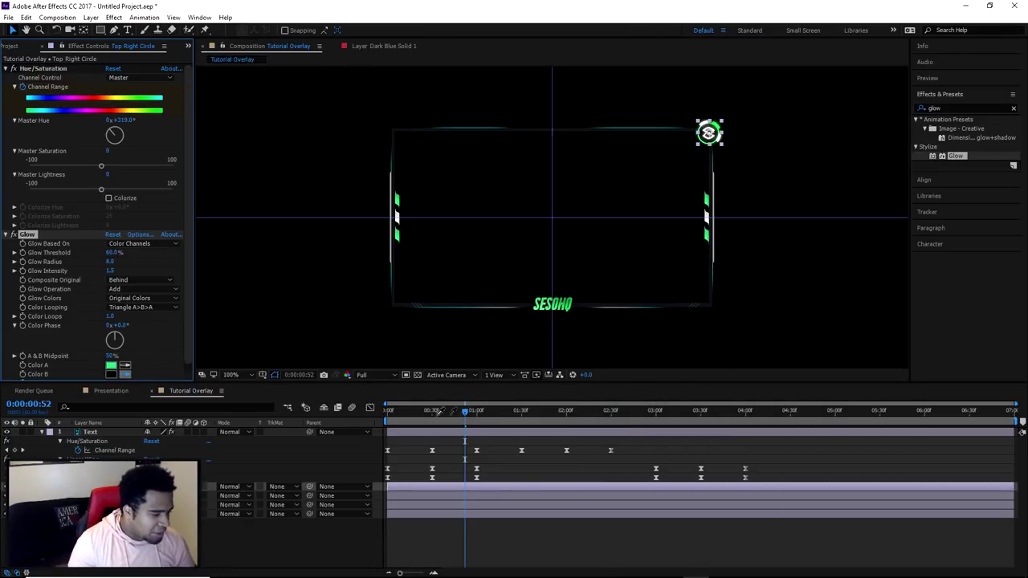
Sample the SESOHQ text's cyan at 0:00:00:00 as the Glow's Color A and the left light's yellow at 0:00:00:29 as Color B.
{"action": "left_click_drag", "start_coordinate": [433, 410], "coordinate": [387, 410]}
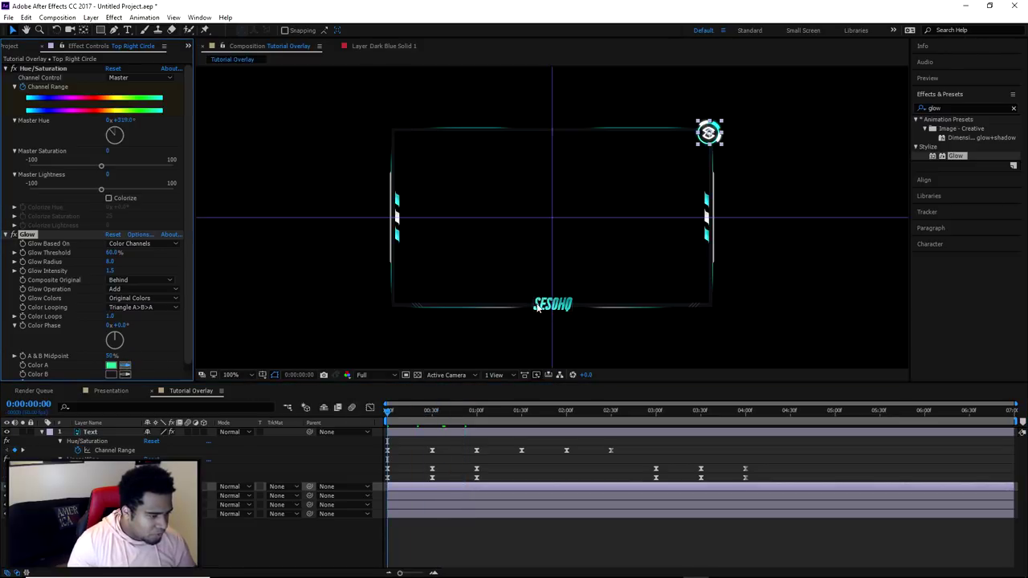
{"action": "left_click", "coordinate": [477, 412]}
{"action": "left_click_drag", "start_coordinate": [477, 412], "coordinate": [431, 412]}
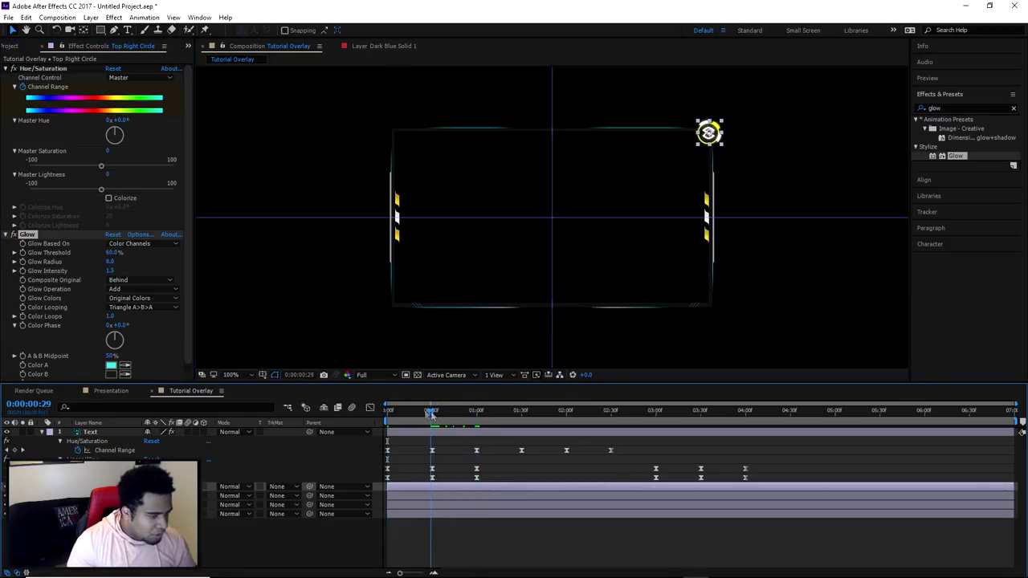
{"action": "left_click", "coordinate": [125, 375]}
{"action": "left_click", "coordinate": [396, 235]}
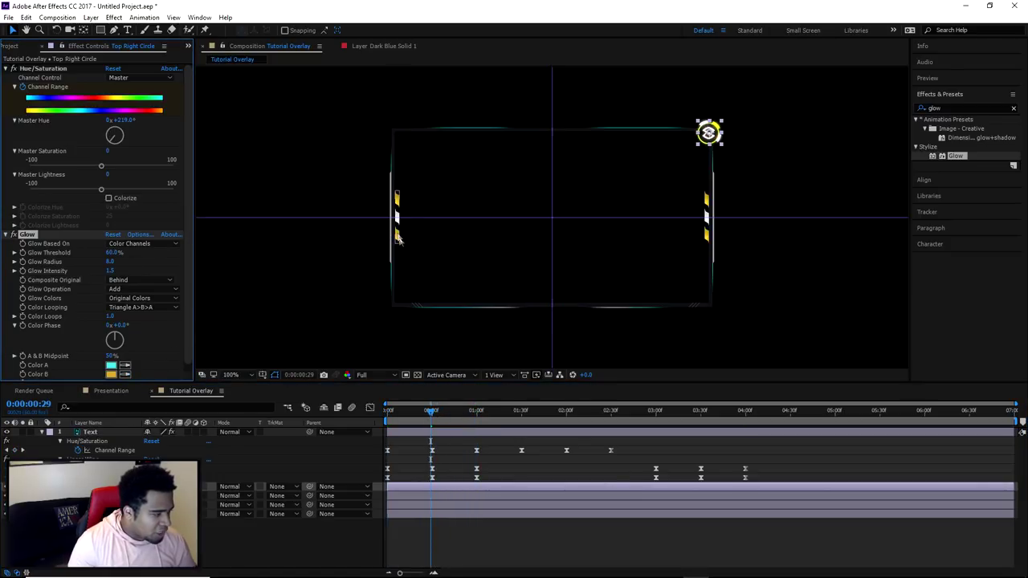
Examine the Top Right Circle's glow up close at the start of the timeline.
{"action": "left_click", "coordinate": [393, 412]}
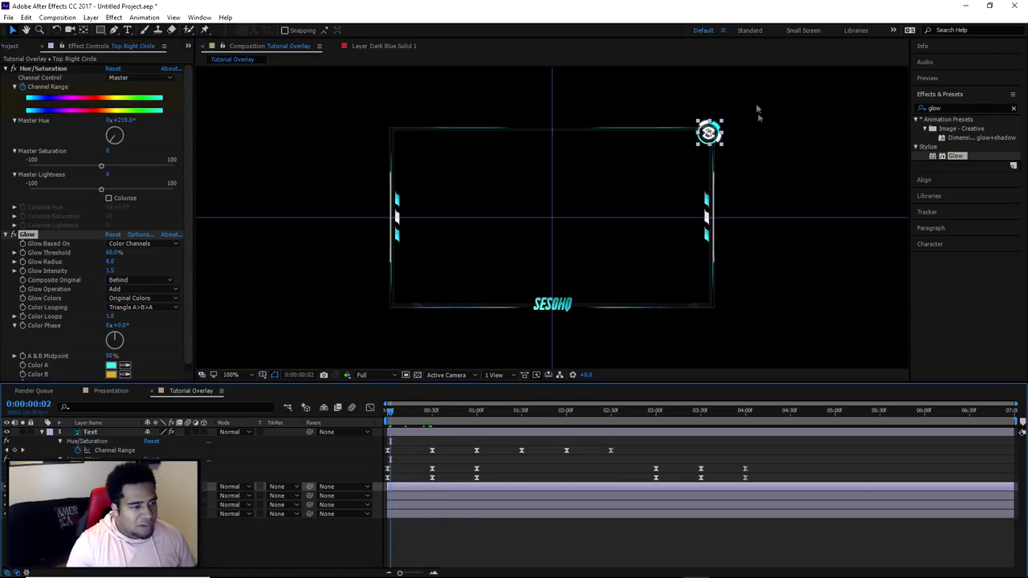
{"action": "scroll", "coordinate": [760, 149], "scroll_direction": "up", "scroll_amount": 4}
{"action": "left_click", "coordinate": [649, 245]}
{"action": "scroll", "coordinate": [685, 217], "scroll_direction": "down", "scroll_amount": 5}
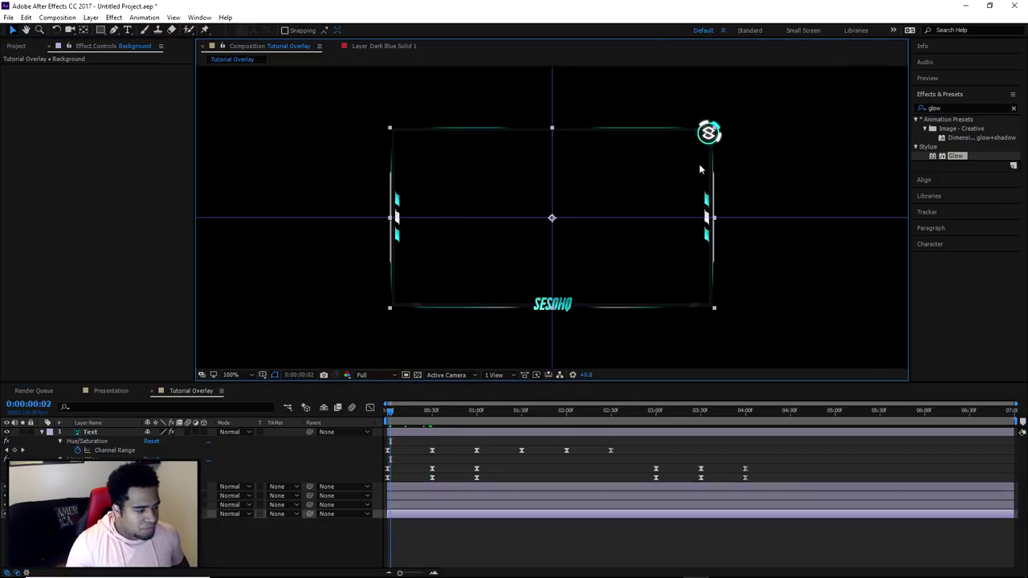
{"action": "scroll", "coordinate": [804, 108], "scroll_direction": "up", "scroll_amount": 3}
{"action": "left_click_drag", "start_coordinate": [817, 118], "coordinate": [621, 277]}
{"action": "scroll", "coordinate": [747, 156], "scroll_direction": "up", "scroll_amount": 2}
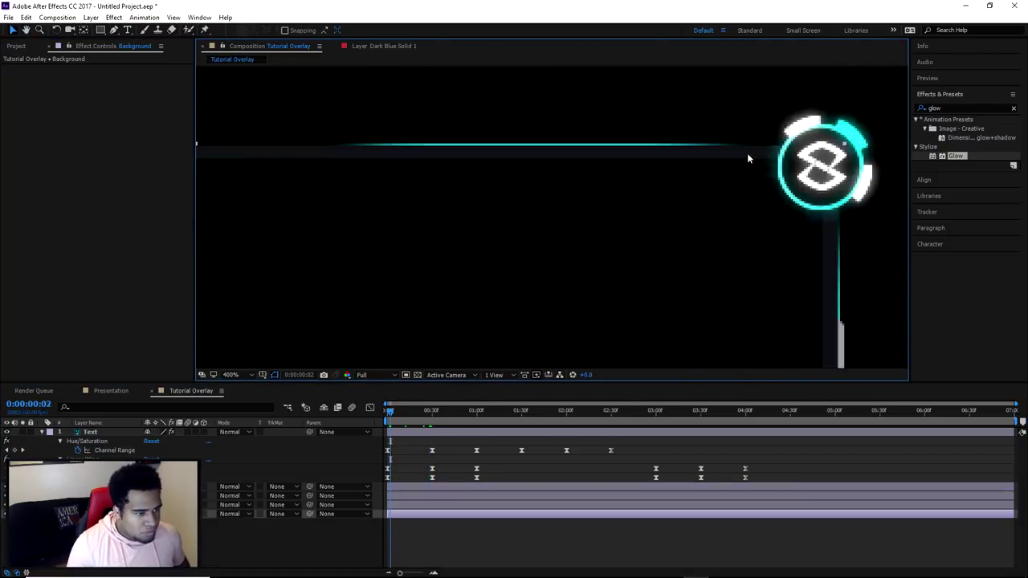
{"action": "left_click_drag", "start_coordinate": [391, 412], "coordinate": [369, 417]}
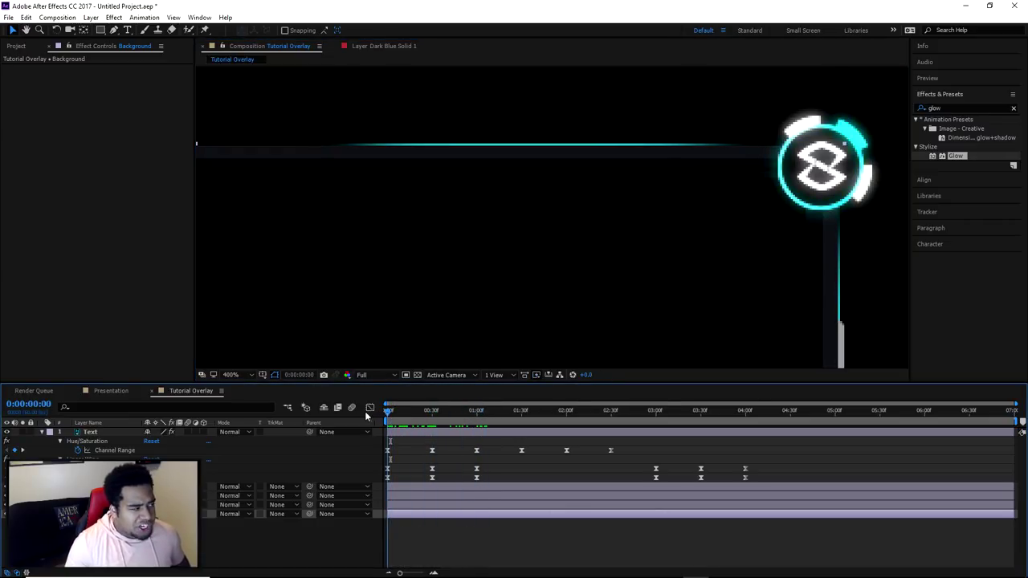
Place Glow above Hue/Saturation in the Top Right Circle's effect order and preview the colour change.
{"action": "left_click", "coordinate": [104, 486]}
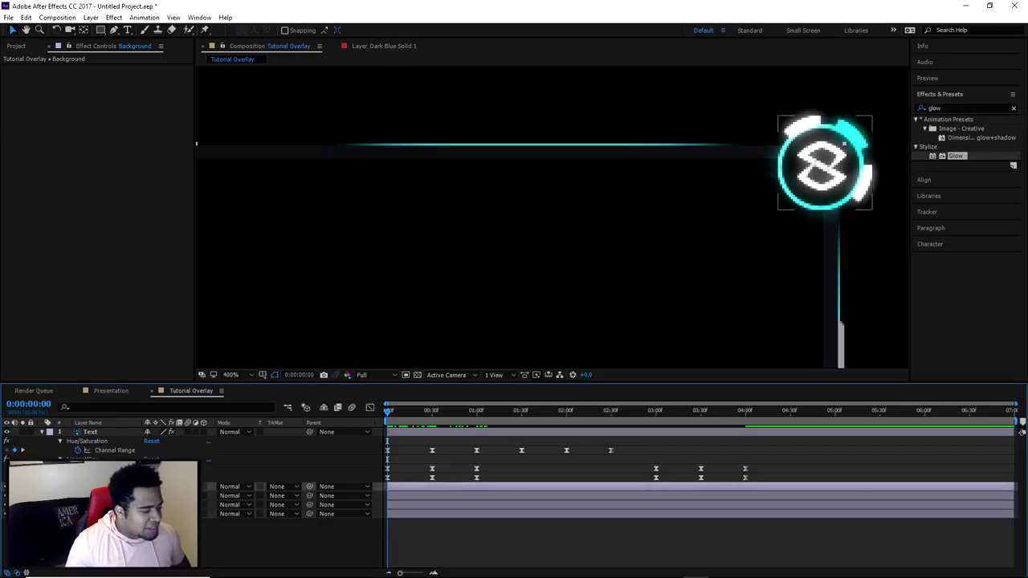
{"action": "left_click", "coordinate": [12, 69]}
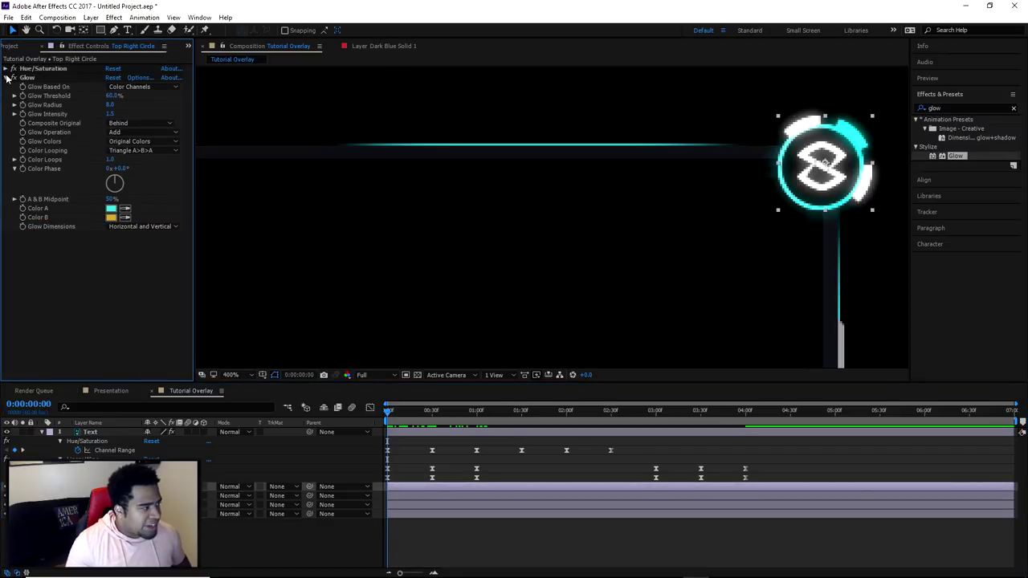
{"action": "left_click", "coordinate": [5, 77]}
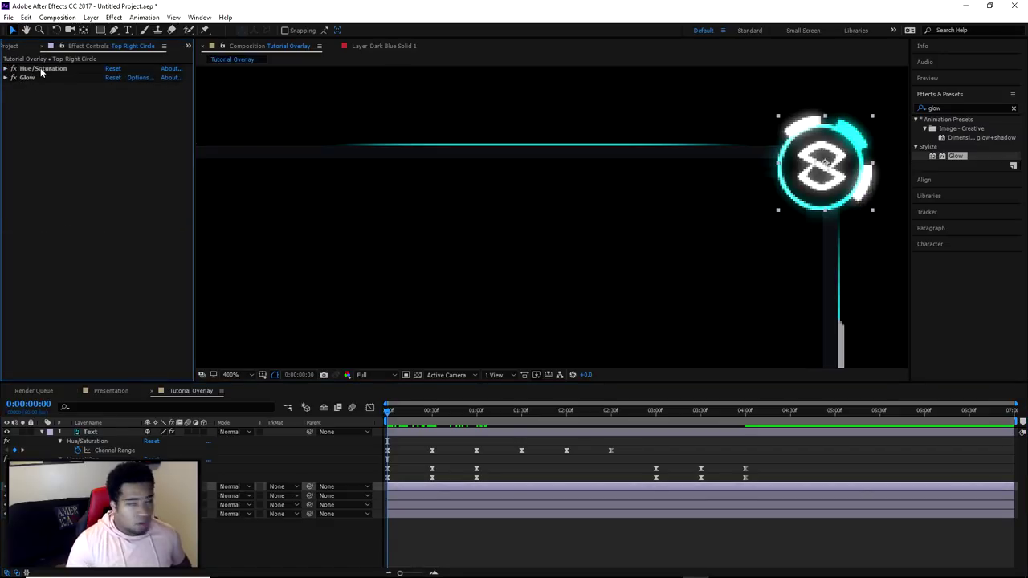
{"action": "left_click_drag", "start_coordinate": [40, 70], "coordinate": [48, 90]}
{"action": "key", "text": "space"}
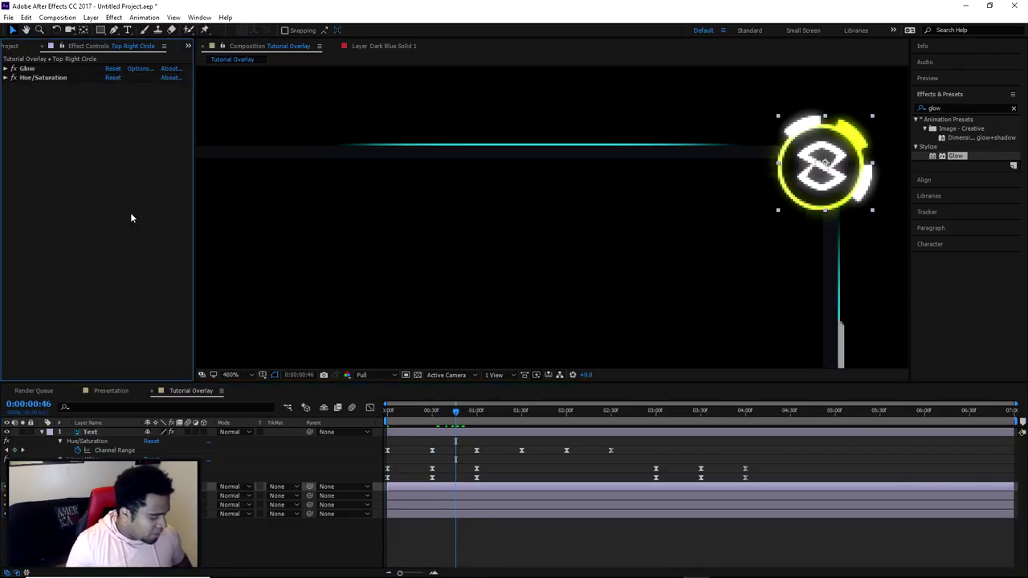
Undo Glow's move above Hue/Saturation on the Top Right Circle and check the colour change back to the start.
{"action": "key", "text": "ctrl+z"}
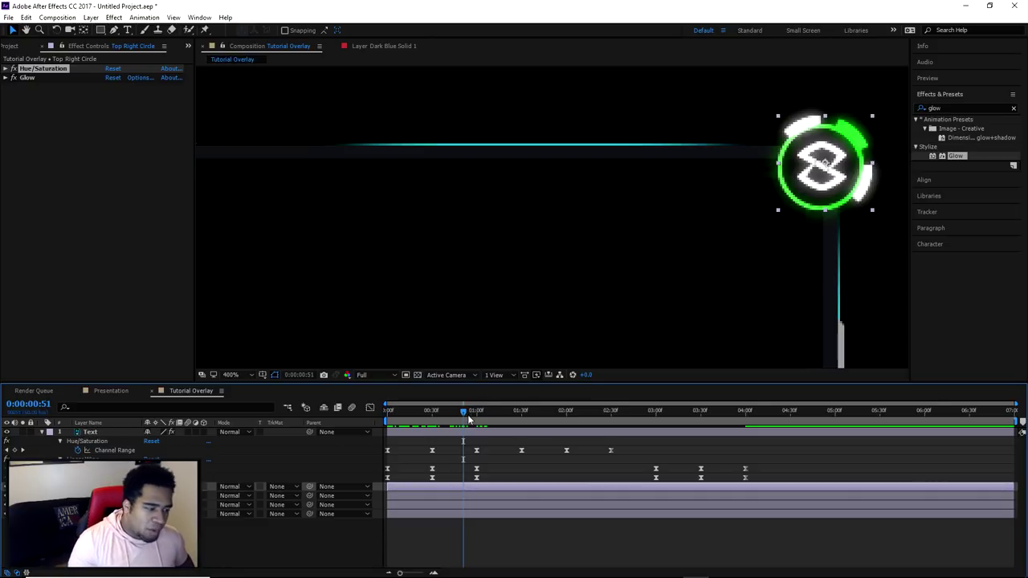
{"action": "key", "text": "space"}
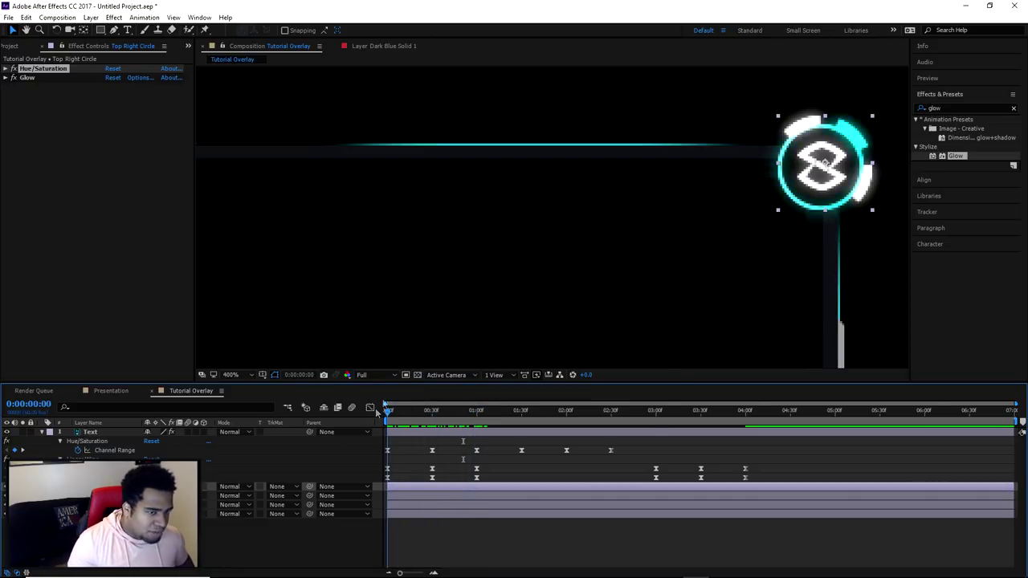
{"action": "scroll", "coordinate": [542, 277], "scroll_direction": "down", "scroll_amount": 2}
{"action": "left_click_drag", "start_coordinate": [541, 278], "coordinate": [687, 198]}
{"action": "scroll", "coordinate": [627, 257], "scroll_direction": "down", "scroll_amount": 6}
{"action": "scroll", "coordinate": [580, 236], "scroll_direction": "up", "scroll_amount": 6}
{"action": "scroll", "coordinate": [721, 266], "scroll_direction": "down", "scroll_amount": 3}
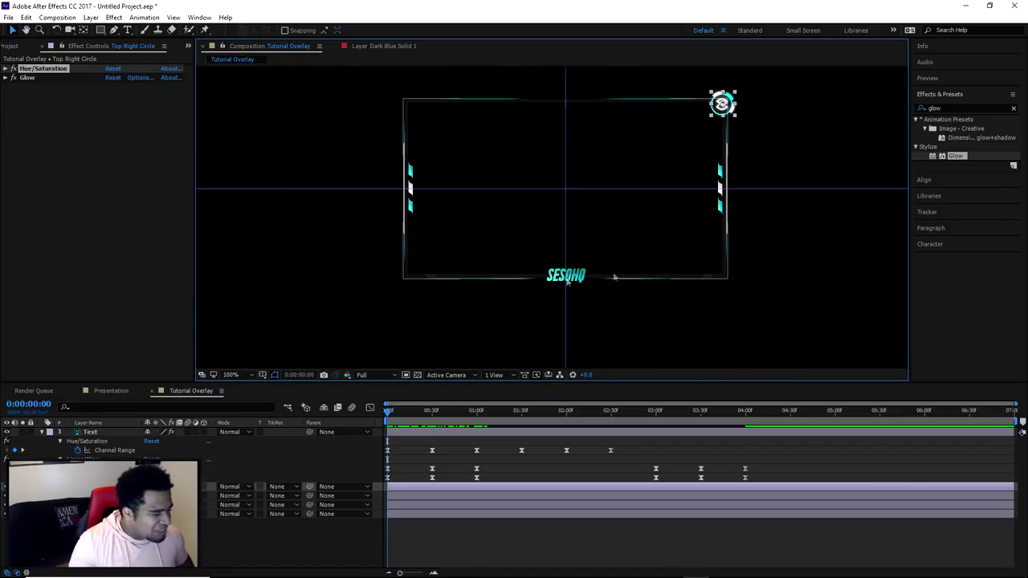
Copy the Top Right Circle's Glow effect and paste it onto the SESOHQ Text layer.
{"action": "left_click", "coordinate": [38, 79], "text": "shift"}
{"action": "key", "text": "ctrl+c"}
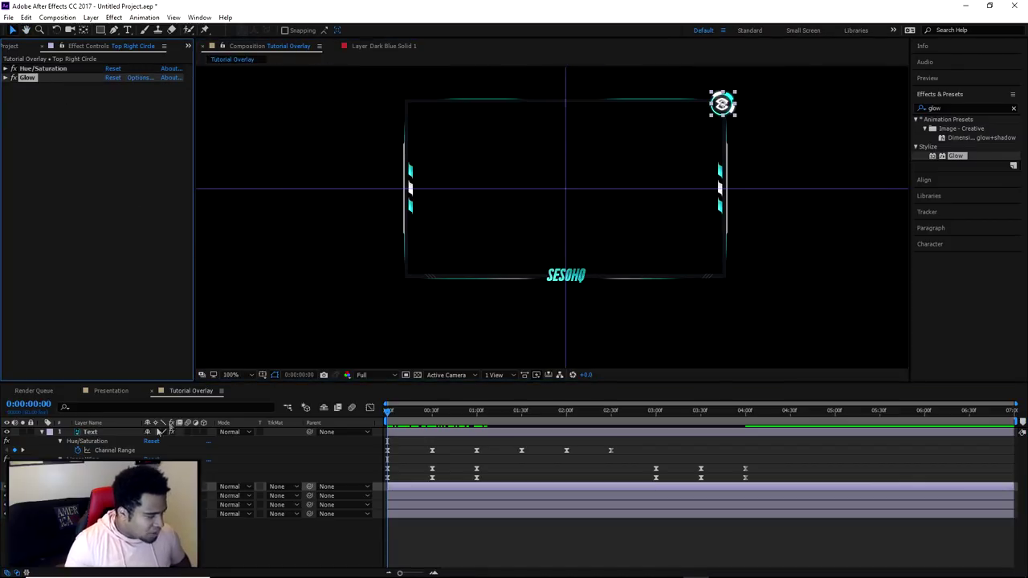
{"action": "left_click", "coordinate": [566, 275]}
{"action": "key", "text": "ctrl+v"}
{"action": "scroll", "coordinate": [589, 301], "scroll_direction": "up", "scroll_amount": 3}
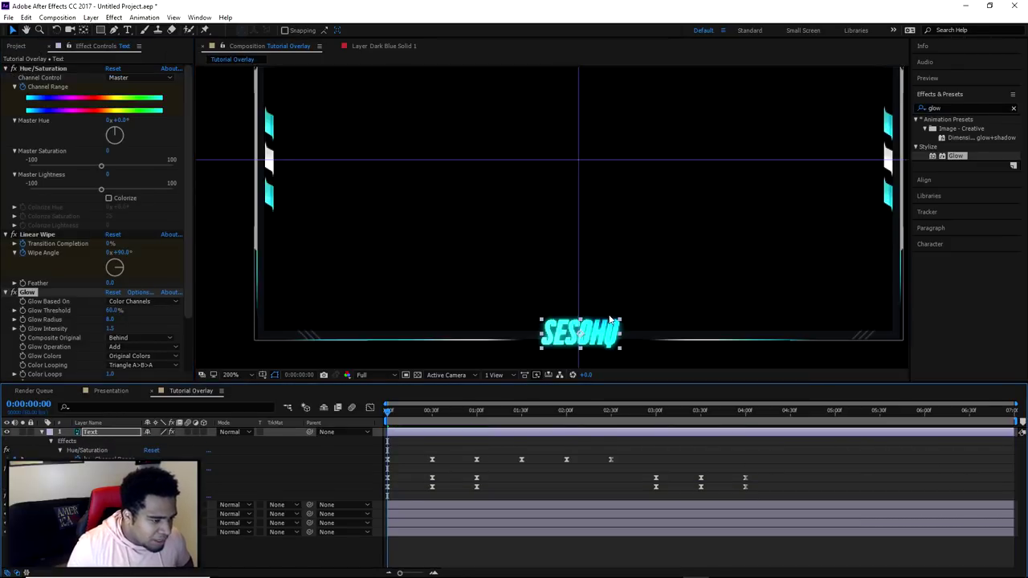
{"action": "scroll", "coordinate": [644, 318], "scroll_direction": "down", "scroll_amount": 3}
{"action": "left_click", "coordinate": [643, 323]}
{"action": "left_click_drag", "start_coordinate": [644, 324], "coordinate": [627, 301]}
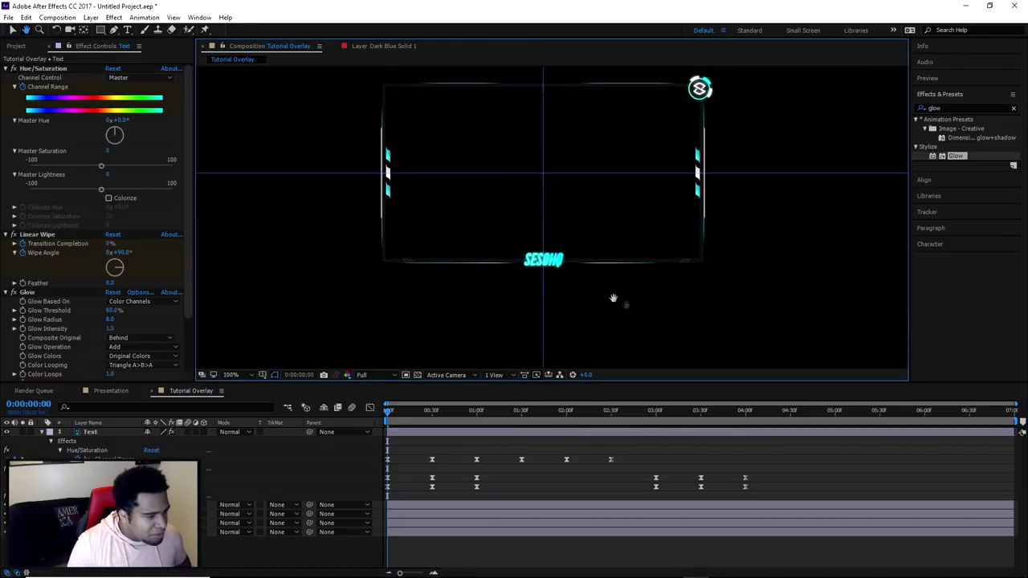
Paste the copied Glow effect onto the Right Light and Left Light layers.
{"action": "left_click", "coordinate": [43, 432]}
{"action": "left_click", "coordinate": [100, 450]}
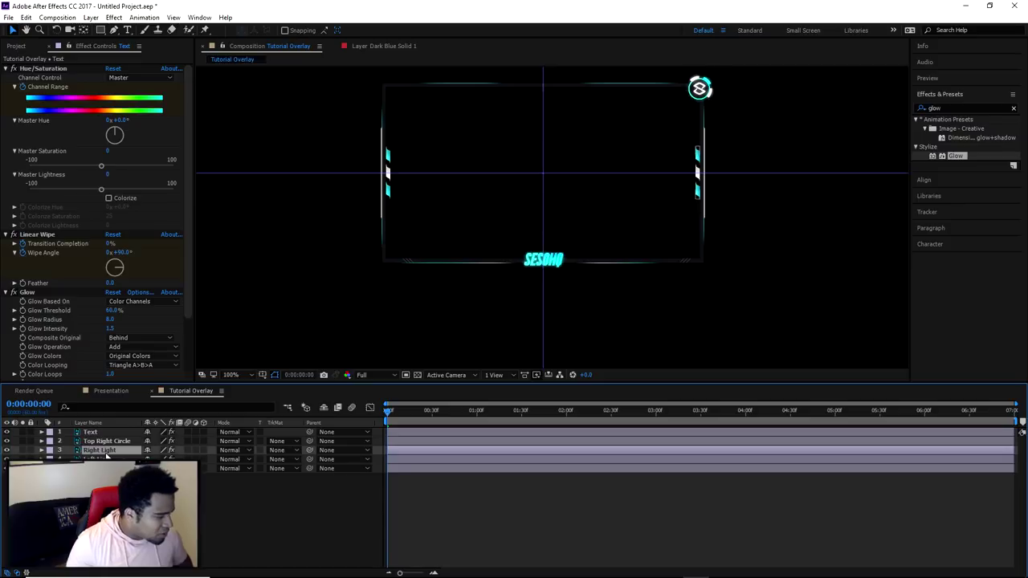
{"action": "key", "text": "ctrl+v"}
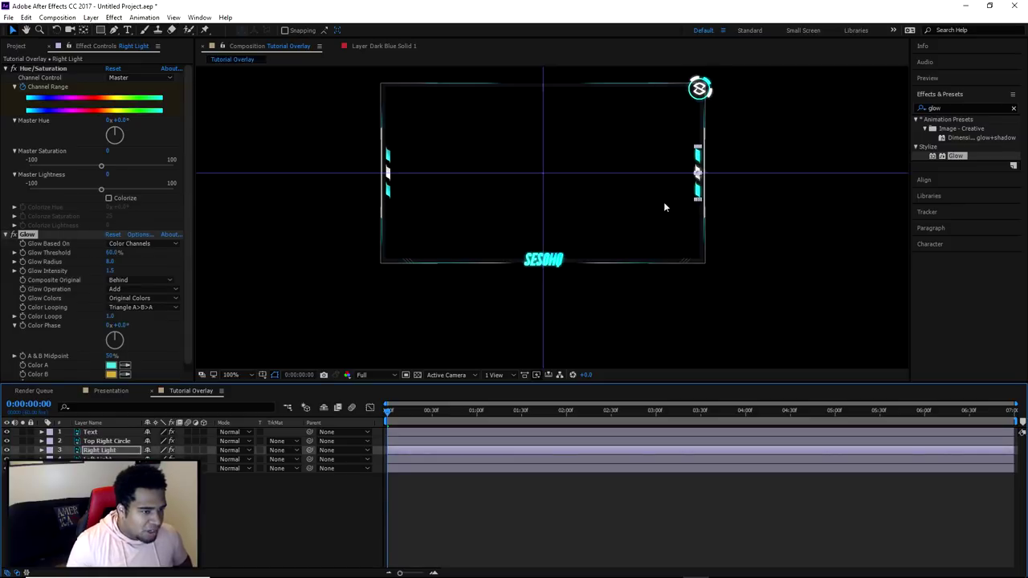
{"action": "left_click", "coordinate": [115, 458]}
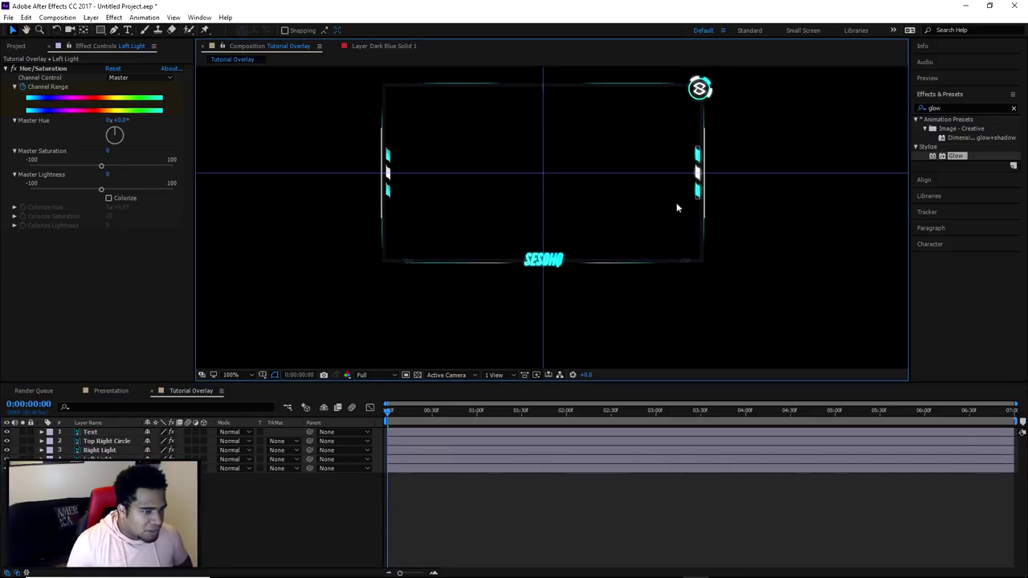
{"action": "key", "text": "ctrl+v"}
{"action": "left_click", "coordinate": [596, 303]}
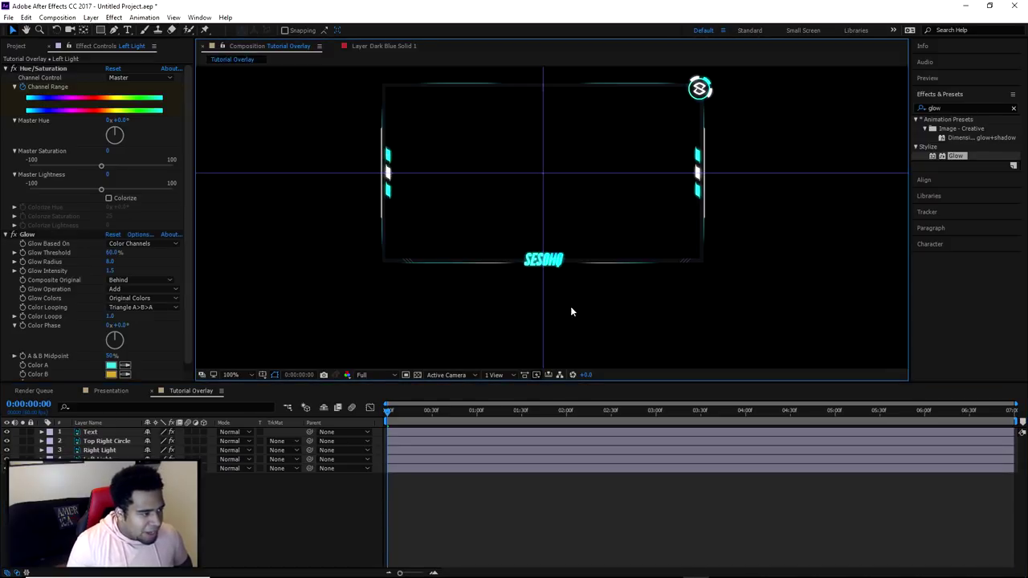
Try the copied Glow effect on the Background layer and remove it from that layer.
{"action": "left_click", "coordinate": [679, 237]}
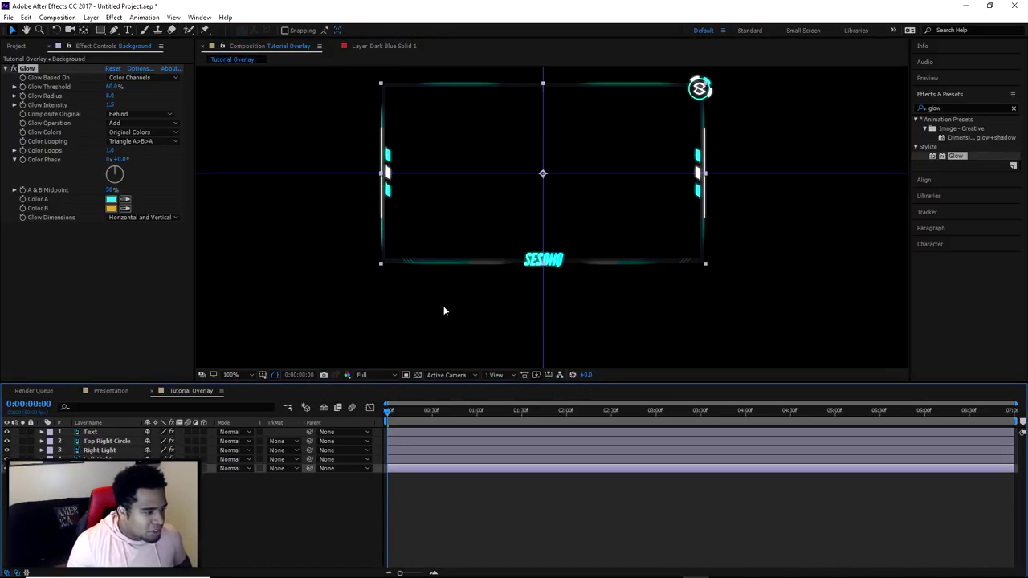
{"action": "key", "text": "Delete"}
{"action": "left_click_drag", "start_coordinate": [615, 277], "coordinate": [610, 316]}
{"action": "key", "text": "v"}
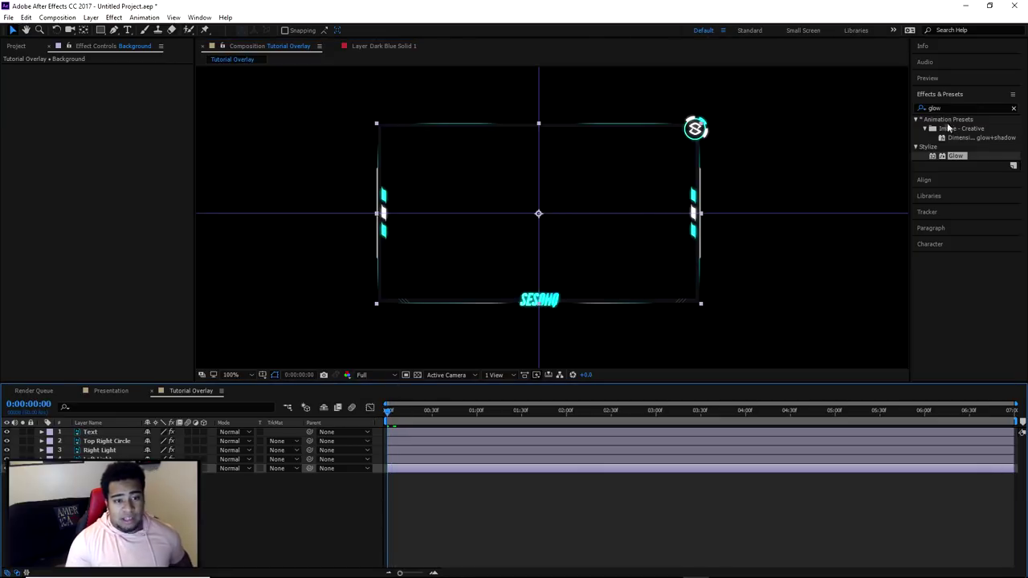
Preview the overlay's glow and colour animation, and return to 0:00:00:00.
{"action": "left_click", "coordinate": [932, 79]}
{"action": "left_click", "coordinate": [964, 94]}
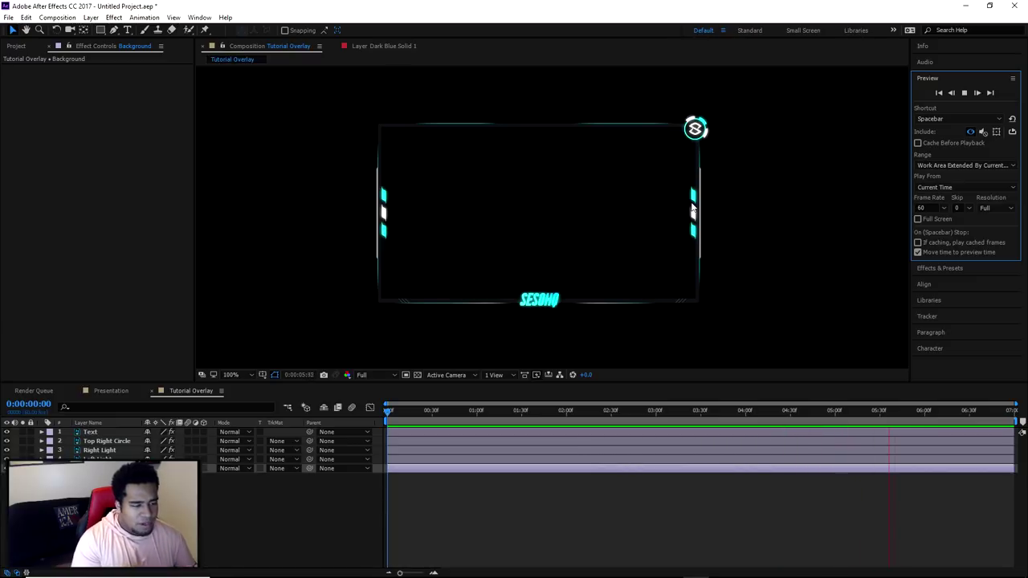
{"action": "key", "text": "space"}
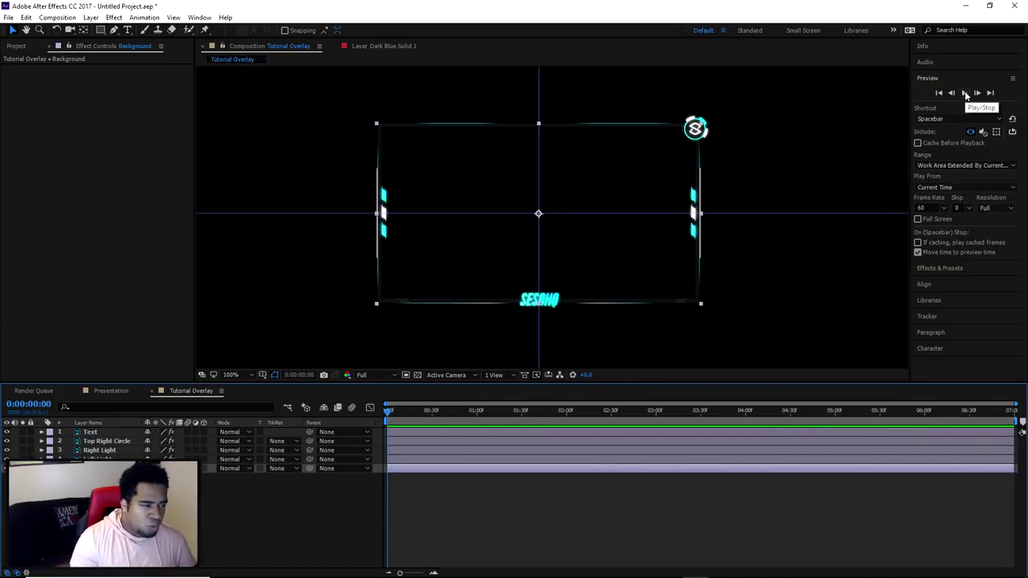
{"action": "left_click", "coordinate": [967, 94]}
{"action": "key", "text": "space"}
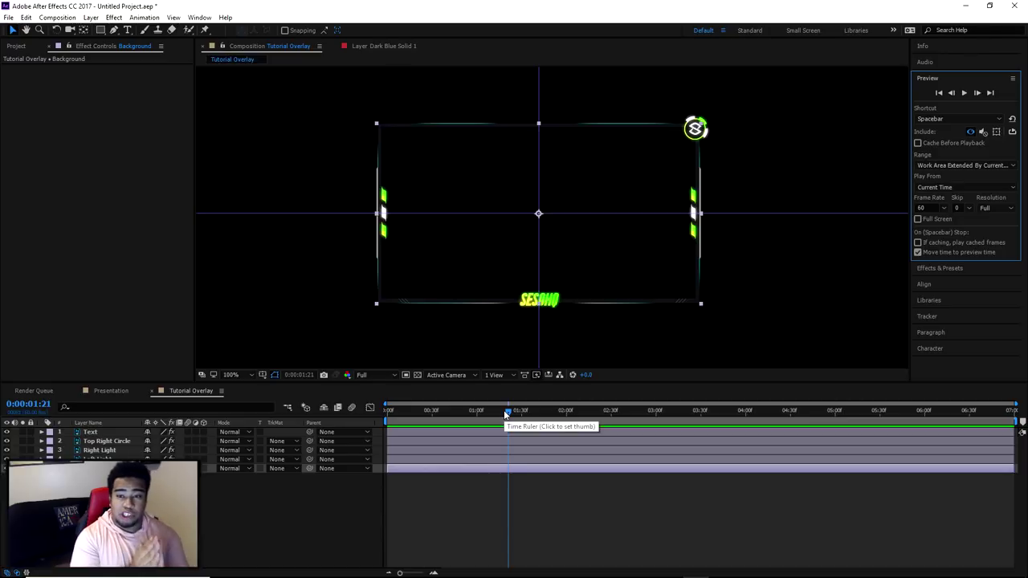
{"action": "left_click_drag", "start_coordinate": [499, 407], "coordinate": [384, 412]}
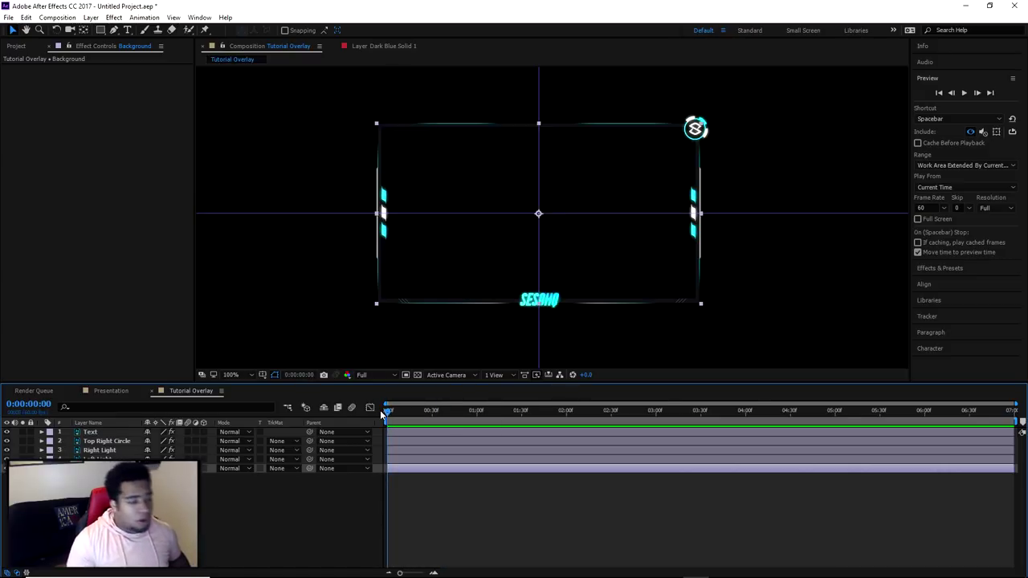
{"action": "right_click", "coordinate": [196, 358]}
{"action": "mouse_move", "coordinate": [218, 363]}
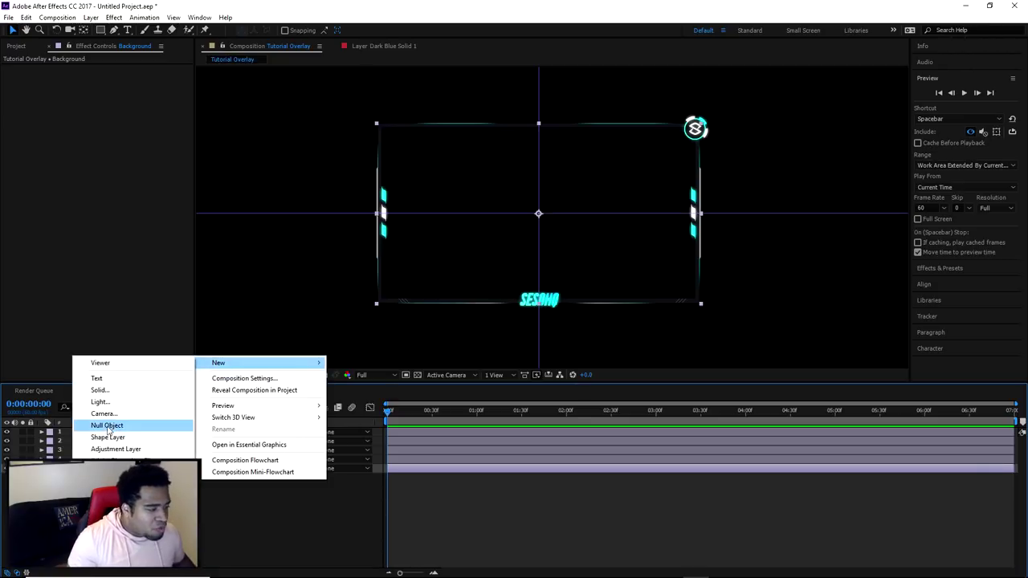
{"action": "left_click", "coordinate": [107, 437]}
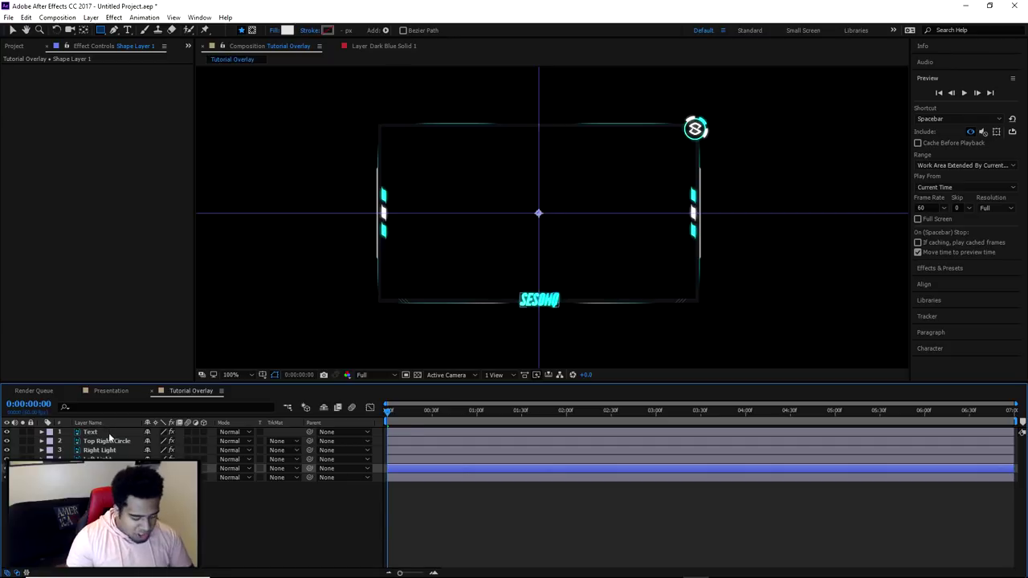
{"action": "key", "text": "ctrl+z"}
Create a new dark blue solid layer above the overlay layers.
{"action": "right_click", "coordinate": [98, 494]}
{"action": "key", "text": "Escape"}
{"action": "right_click", "coordinate": [101, 514]}
{"action": "mouse_move", "coordinate": [126, 397]}
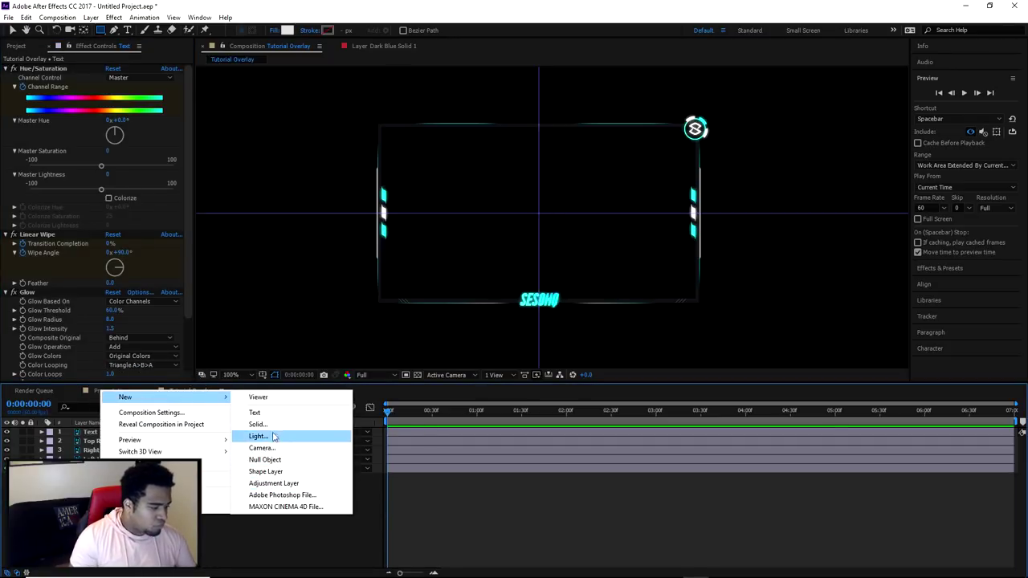
{"action": "left_click", "coordinate": [265, 424]}
{"action": "left_click", "coordinate": [343, 372]}
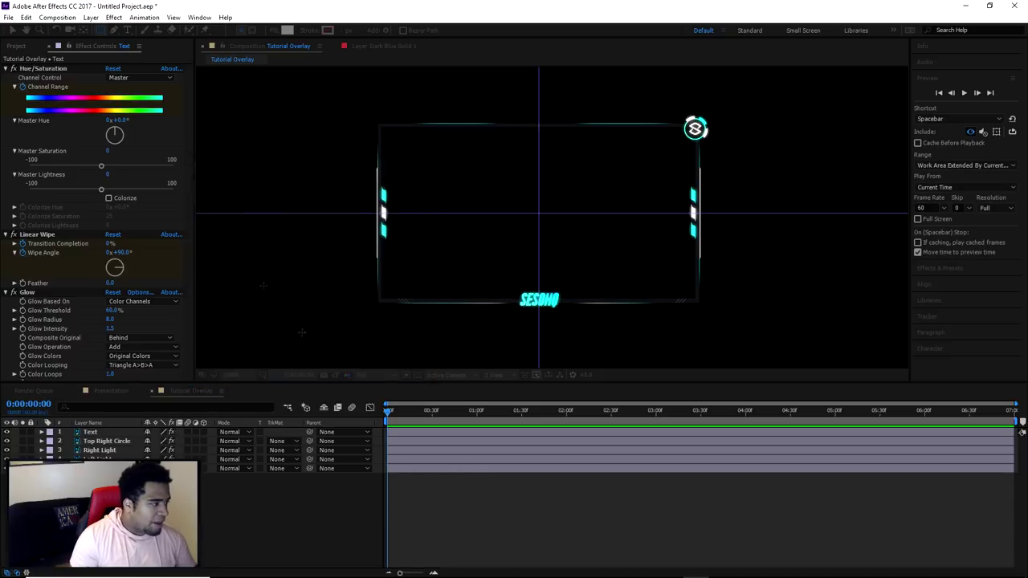
Apply the Video Copilot Saber effect to the new solid.
{"action": "left_click", "coordinate": [113, 17]}
{"action": "left_click", "coordinate": [113, 16]}
{"action": "left_click", "coordinate": [114, 16]}
{"action": "mouse_move", "coordinate": [62, 319]}
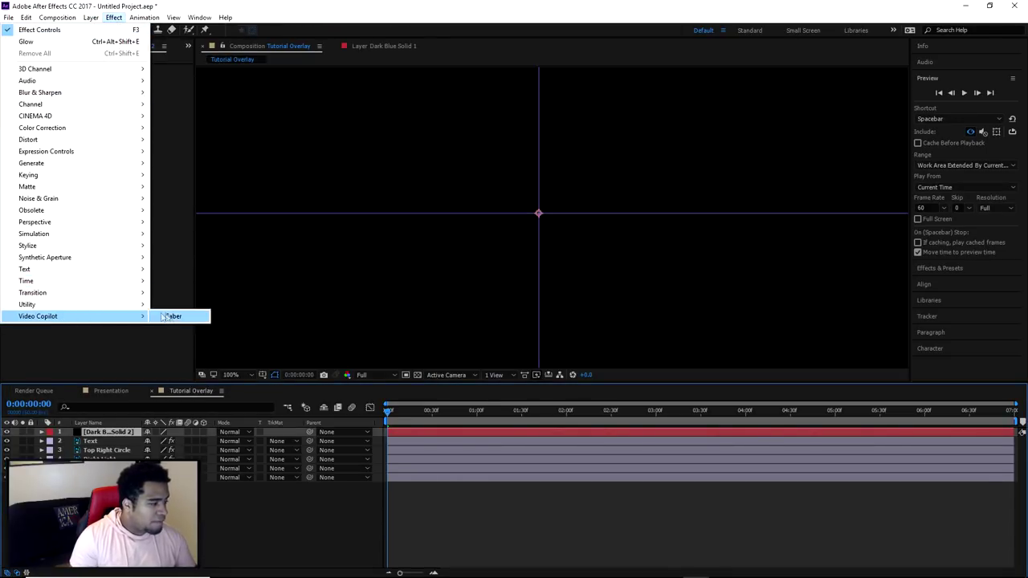
{"action": "left_click", "coordinate": [177, 318]}
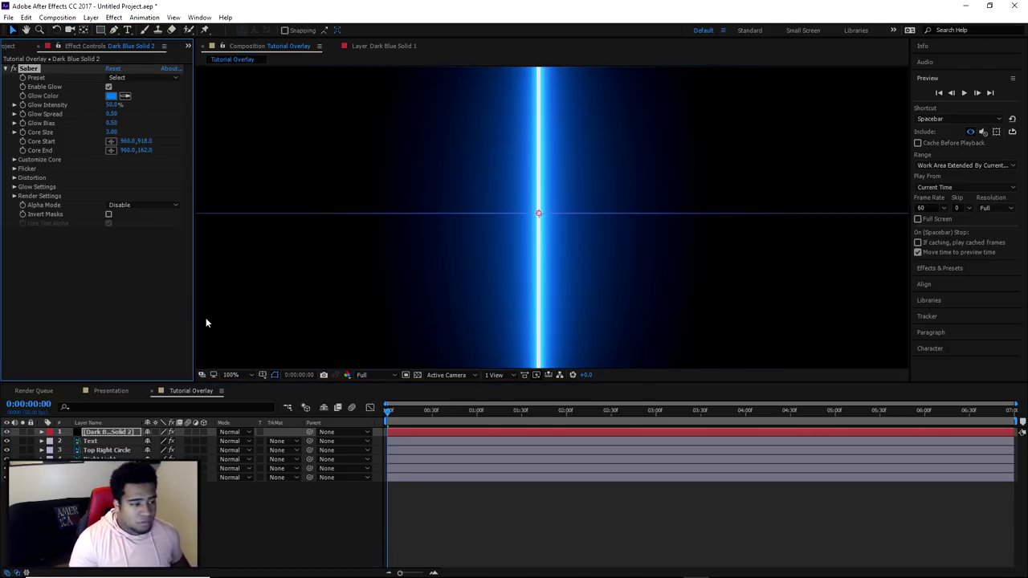
Set the Saber solid's blending mode to Add.
{"action": "key", "text": "v"}
{"action": "scroll", "coordinate": [290, 273], "scroll_direction": "down", "scroll_amount": 4}
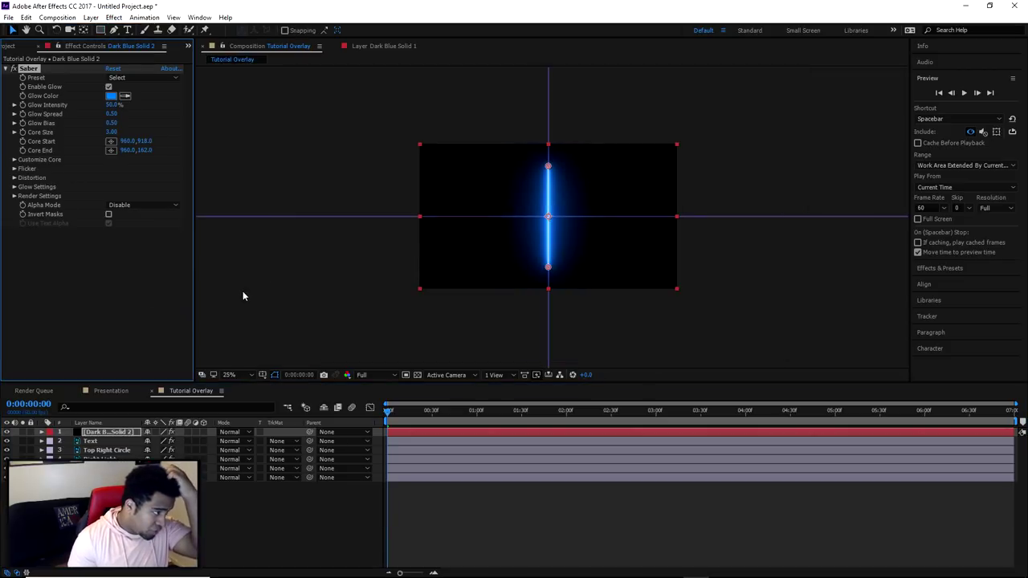
{"action": "left_click", "coordinate": [236, 432]}
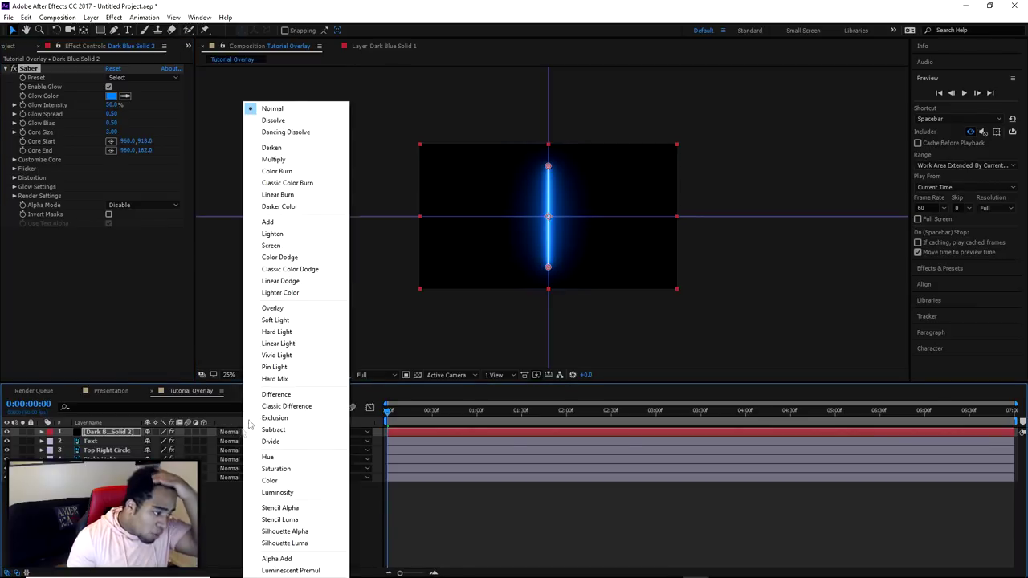
{"action": "left_click", "coordinate": [289, 223]}
{"action": "scroll", "coordinate": [572, 184], "scroll_direction": "up", "scroll_amount": 4}
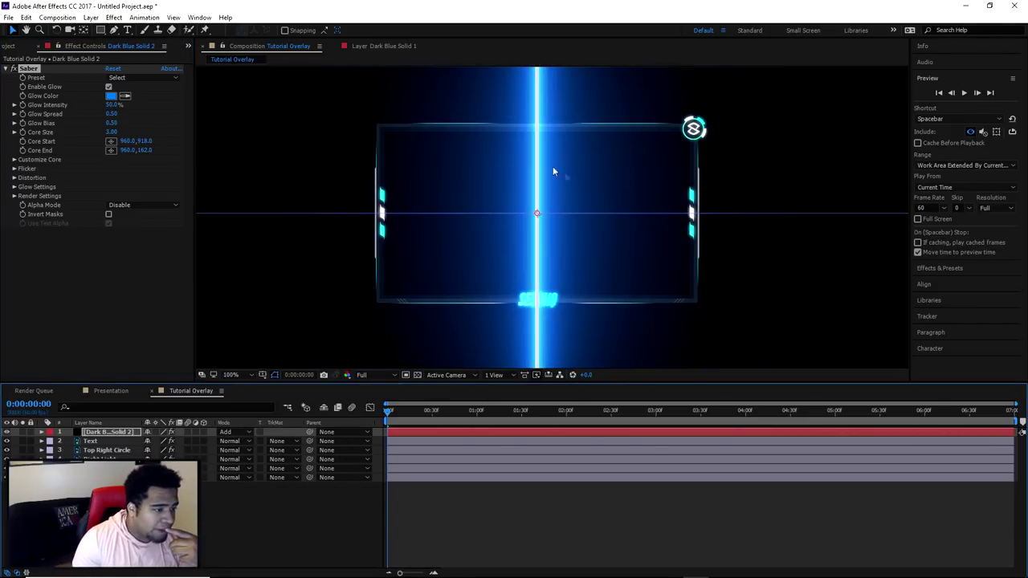
Lay the Saber beam along the overlay frame's top edge, with Core Start at about 665, 377.5 and Core End at about 1228, 381.5.
{"action": "scroll", "coordinate": [528, 137], "scroll_direction": "down", "scroll_amount": 2}
{"action": "left_click_drag", "start_coordinate": [545, 114], "coordinate": [622, 172]}
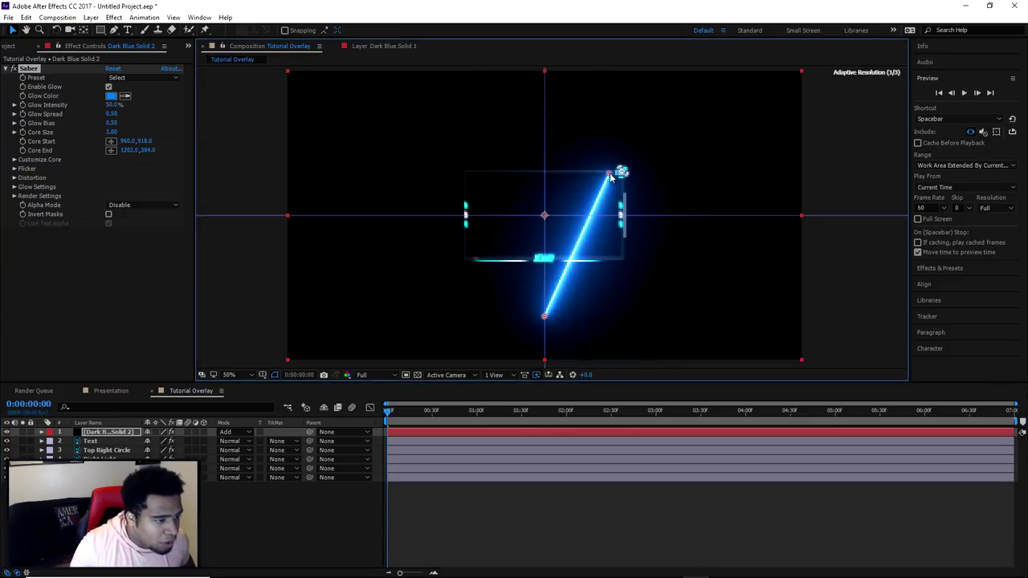
{"action": "left_click_drag", "start_coordinate": [540, 318], "coordinate": [470, 172]}
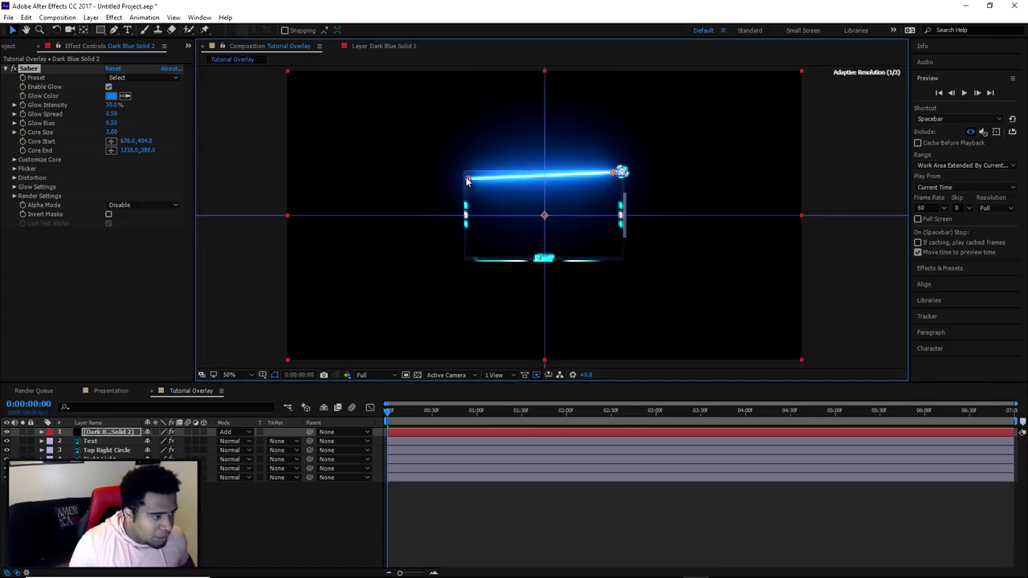
{"action": "scroll", "coordinate": [719, 107], "scroll_direction": "up", "scroll_amount": 6}
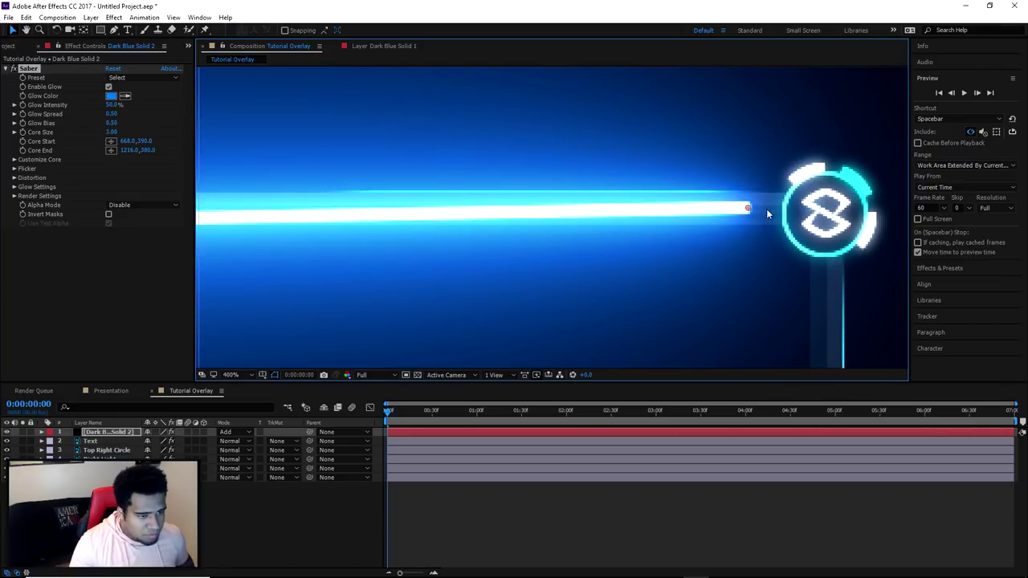
{"action": "left_click_drag", "start_coordinate": [756, 208], "coordinate": [776, 214]}
{"action": "left_click_drag", "start_coordinate": [348, 234], "coordinate": [577, 202]}
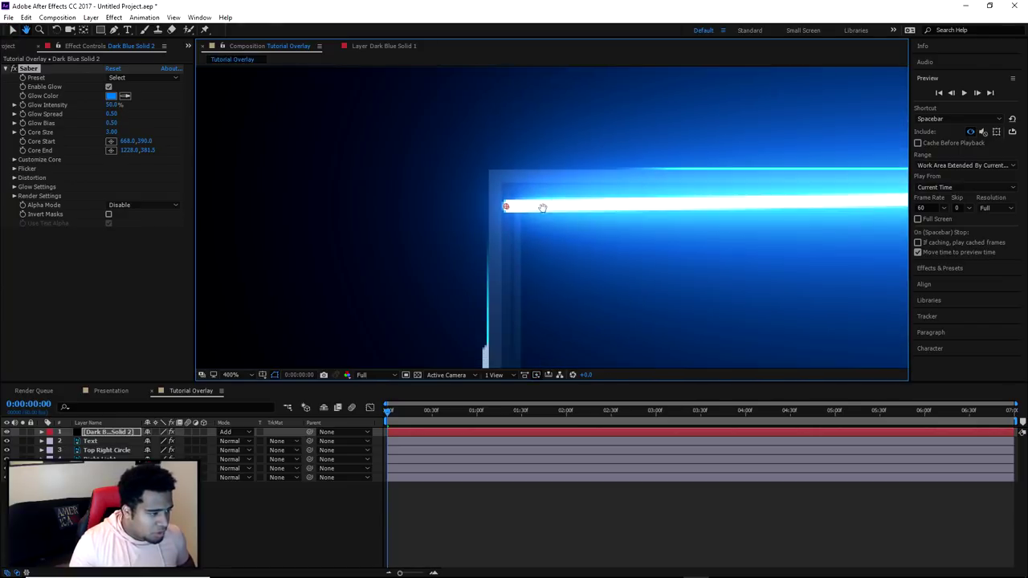
{"action": "left_click_drag", "start_coordinate": [505, 206], "coordinate": [500, 179]}
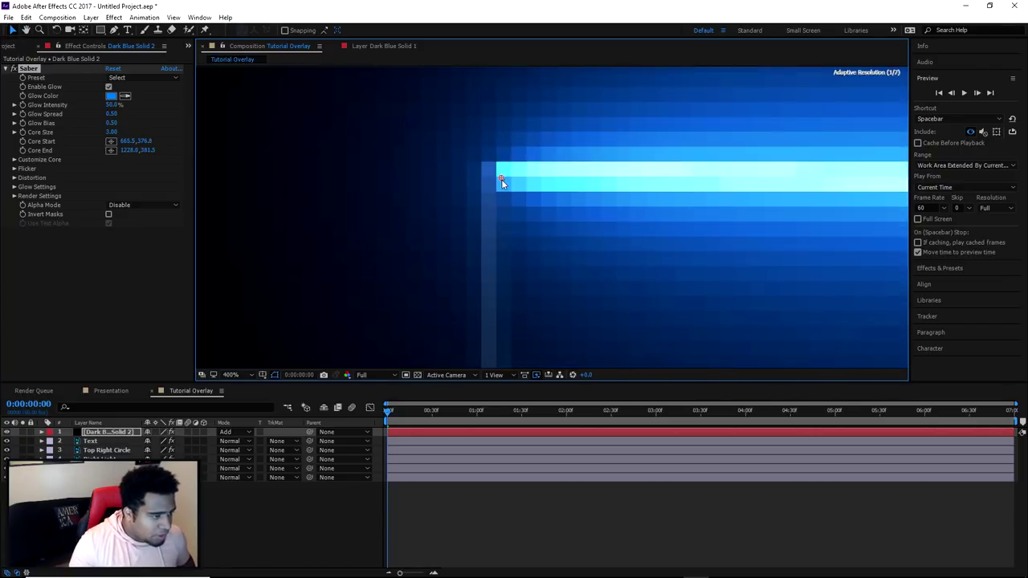
{"action": "left_click", "coordinate": [592, 210]}
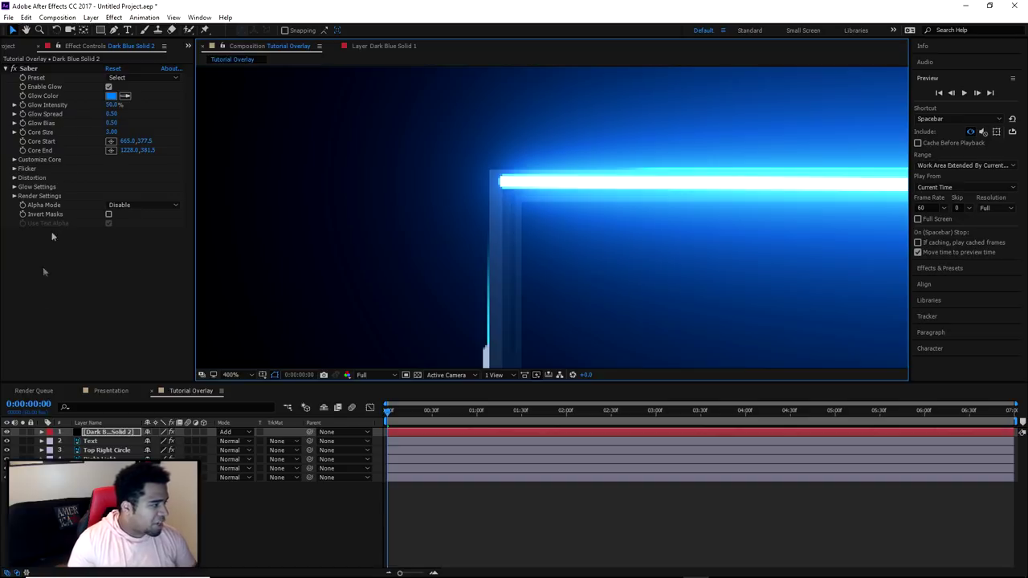
Set the Saber's Core Size to 1.
{"action": "left_click", "coordinate": [67, 114]}
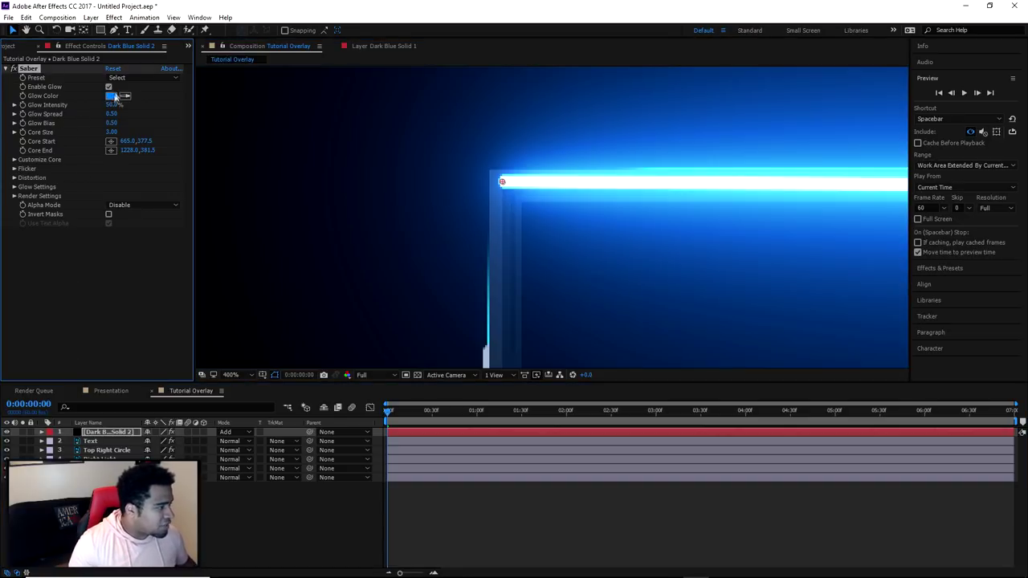
{"action": "type", "text": "1"}
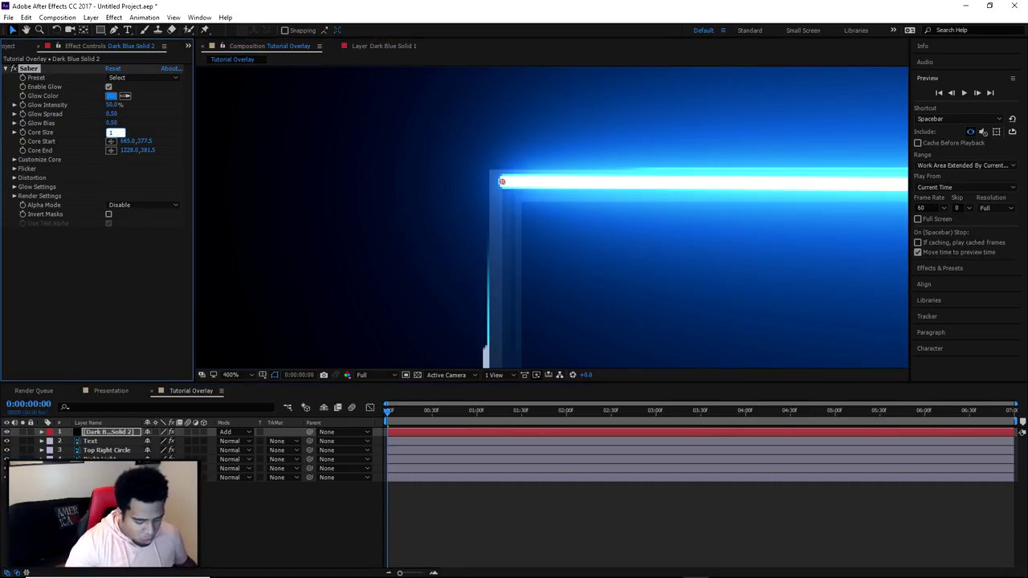
{"action": "key", "text": "Return"}
Apply the Energize preset to the Saber effect.
{"action": "left_click", "coordinate": [143, 77]}
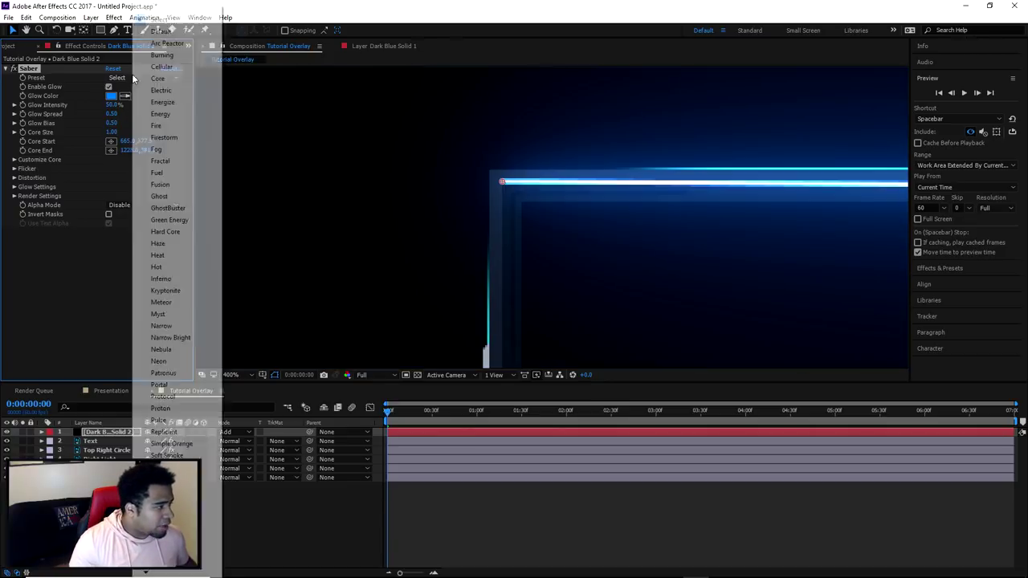
{"action": "left_click", "coordinate": [177, 135]}
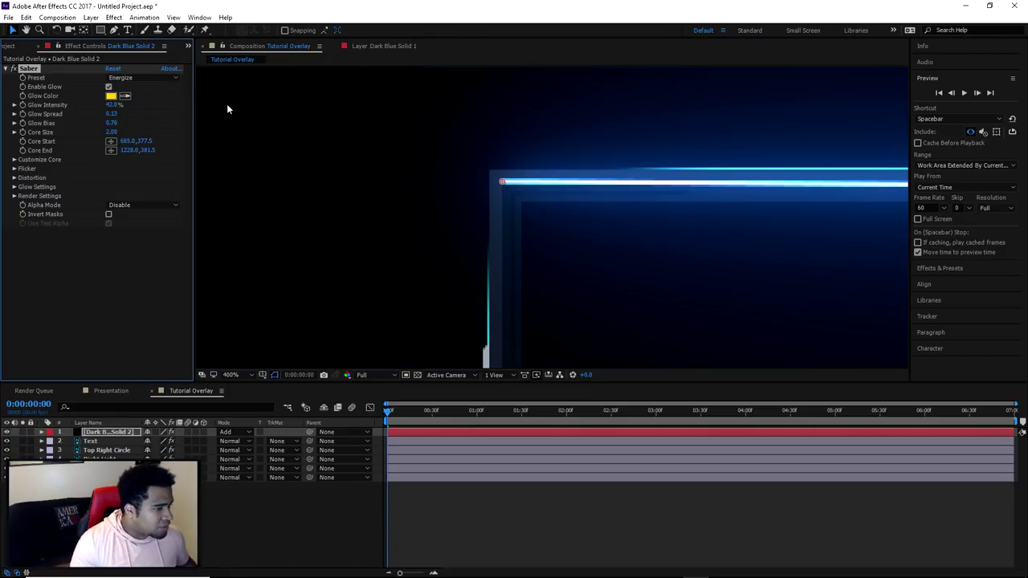
Set the Saber's Glow Color by sampling the cyan accent on the overlay frame's side.
{"action": "key", "text": "comma"}
{"action": "left_click", "coordinate": [125, 95]}
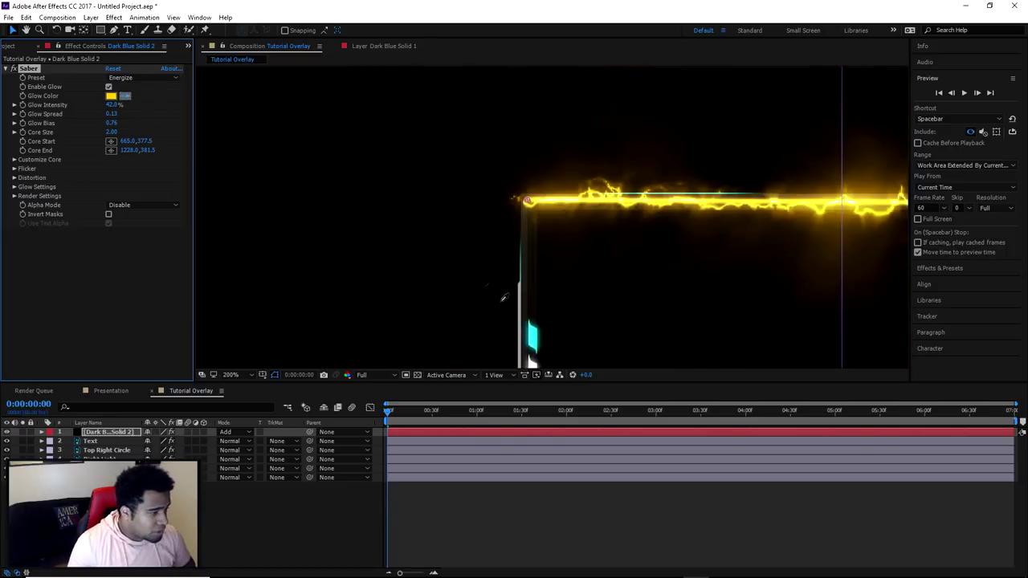
{"action": "left_click", "coordinate": [530, 337]}
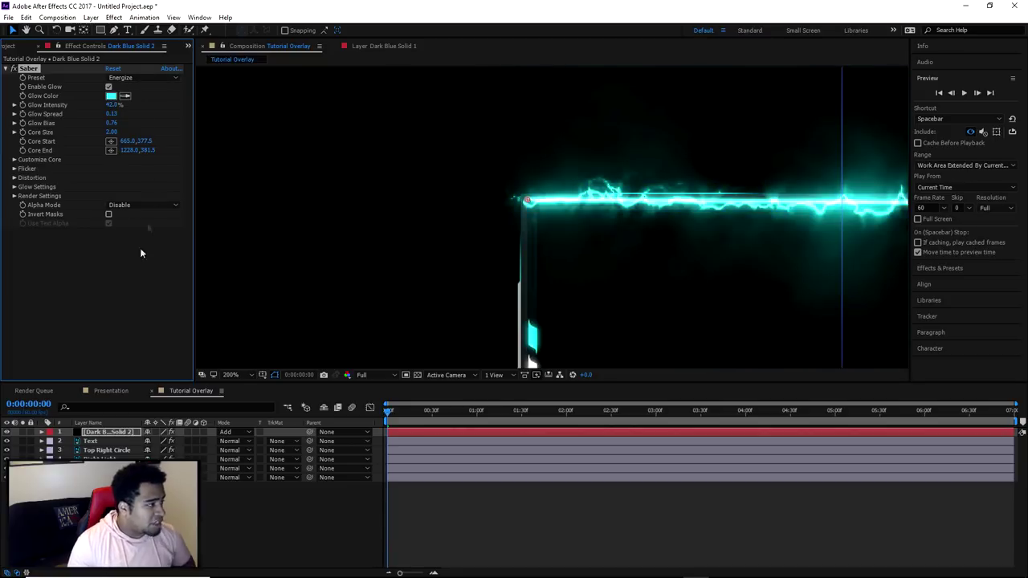
{"action": "left_click", "coordinate": [136, 283]}
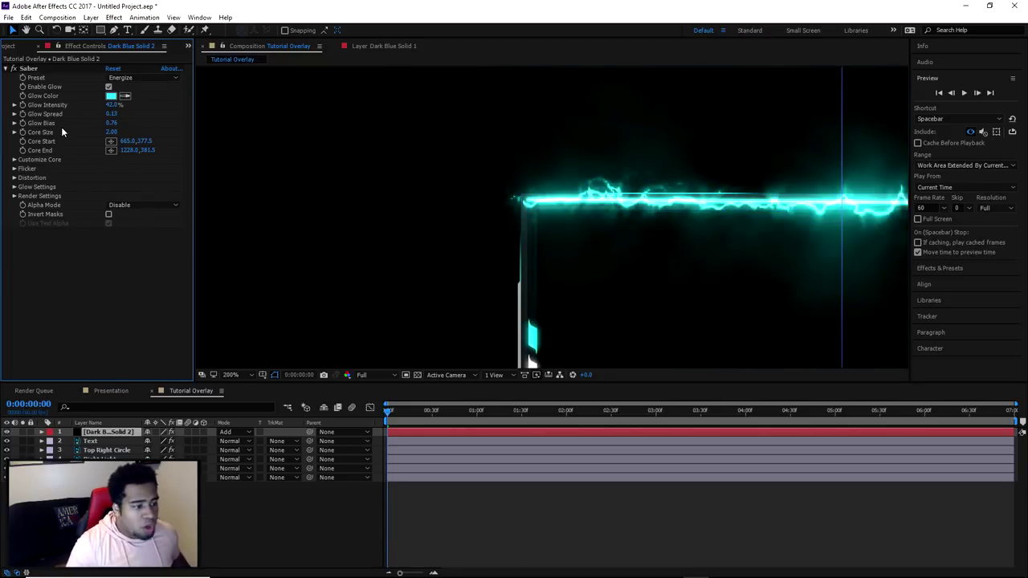
Copy the keyframed Hue/Saturation effect from the Text layer onto the Saber solid and preview the colour change.
{"action": "left_click", "coordinate": [92, 441]}
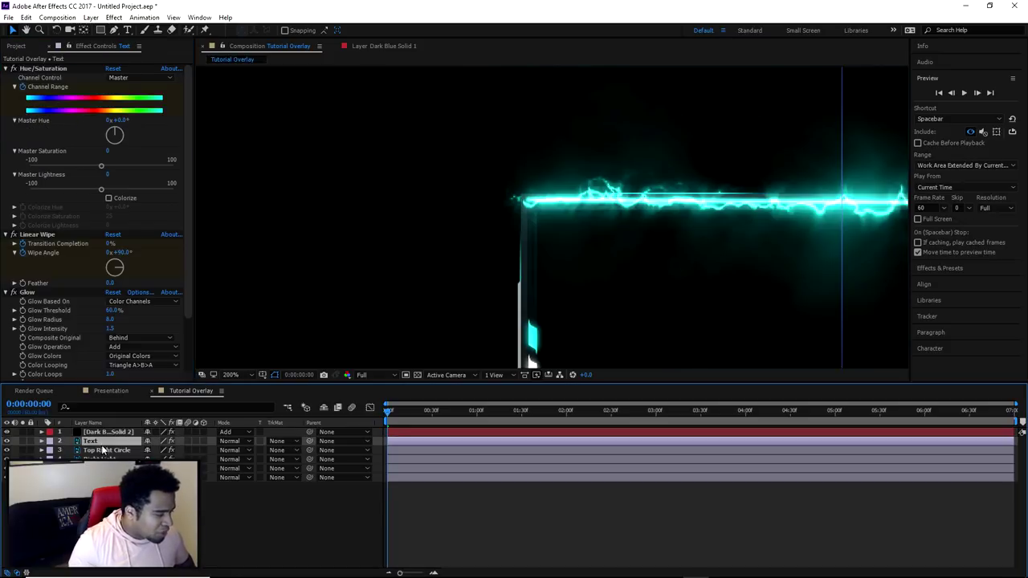
{"action": "left_click", "coordinate": [44, 69]}
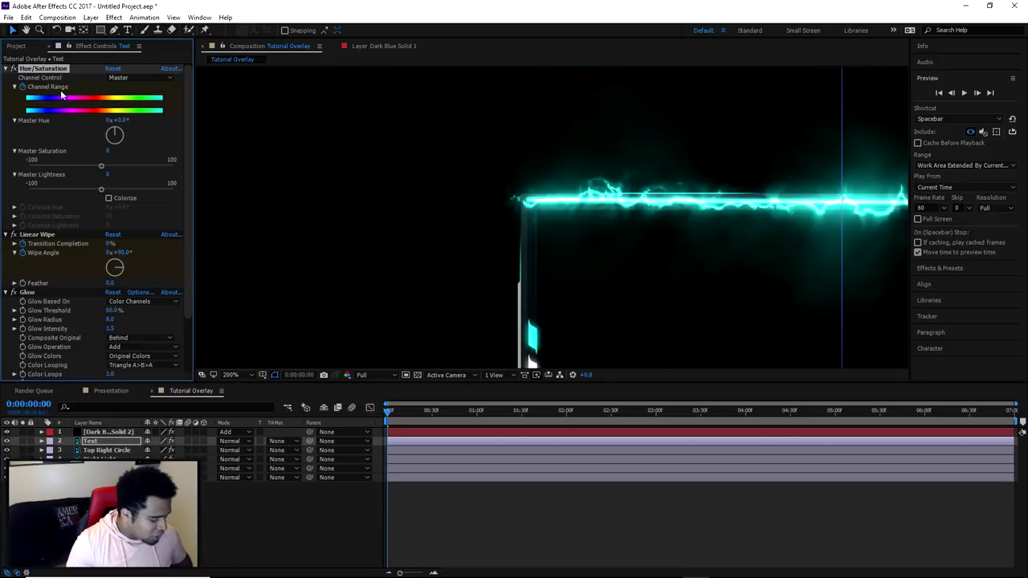
{"action": "left_click", "coordinate": [104, 434]}
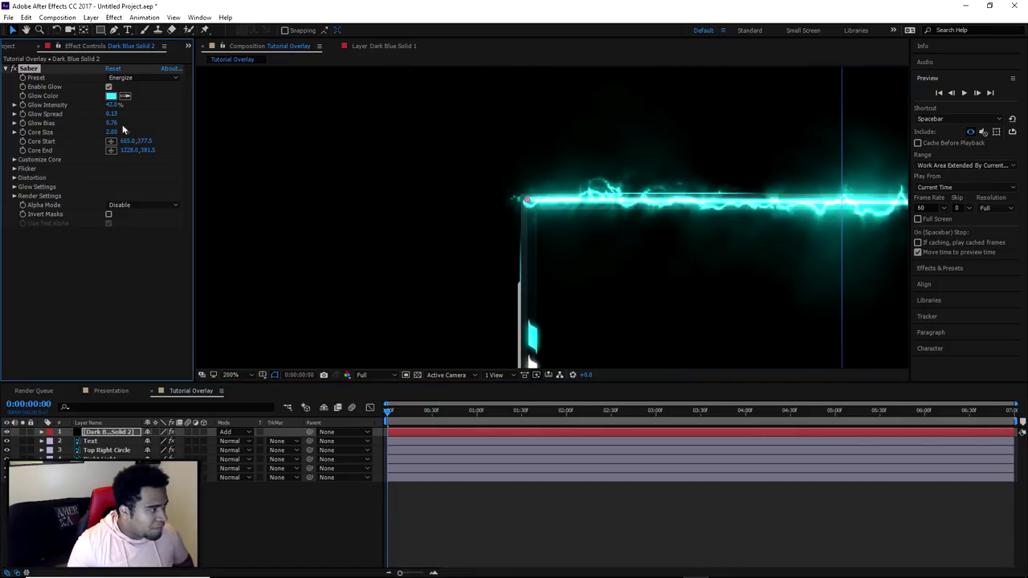
{"action": "key", "text": "ctrl+v"}
{"action": "key", "text": "comma"}
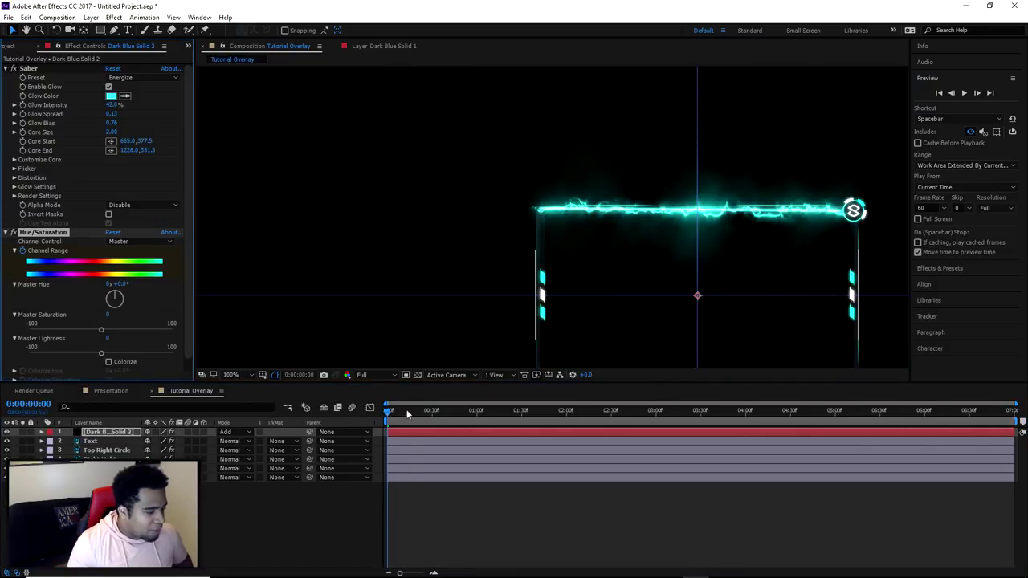
{"action": "key", "text": "space"}
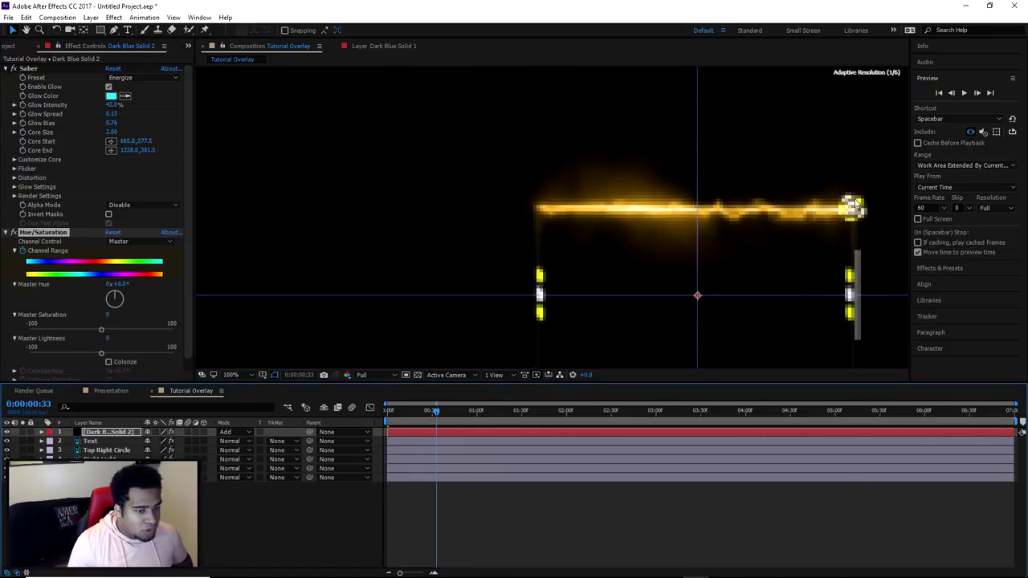
{"action": "left_click_drag", "start_coordinate": [454, 416], "coordinate": [375, 423]}
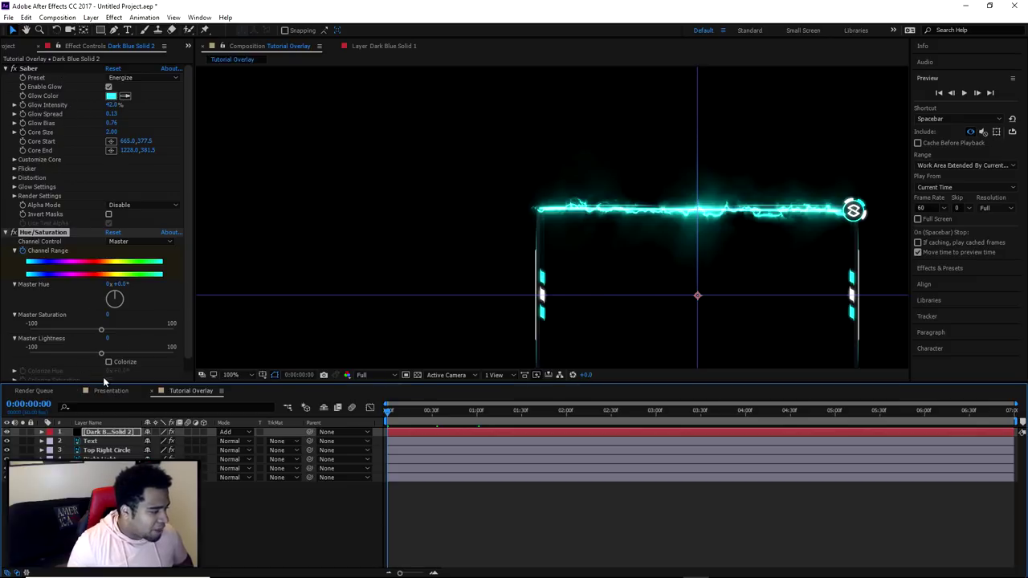
Match the Saber to the Presentation composition's solid: Glow Intensity 22%, Glow Spread 0.10, Glow Bias 0.50 and Core Size 1.
{"action": "left_click", "coordinate": [109, 390]}
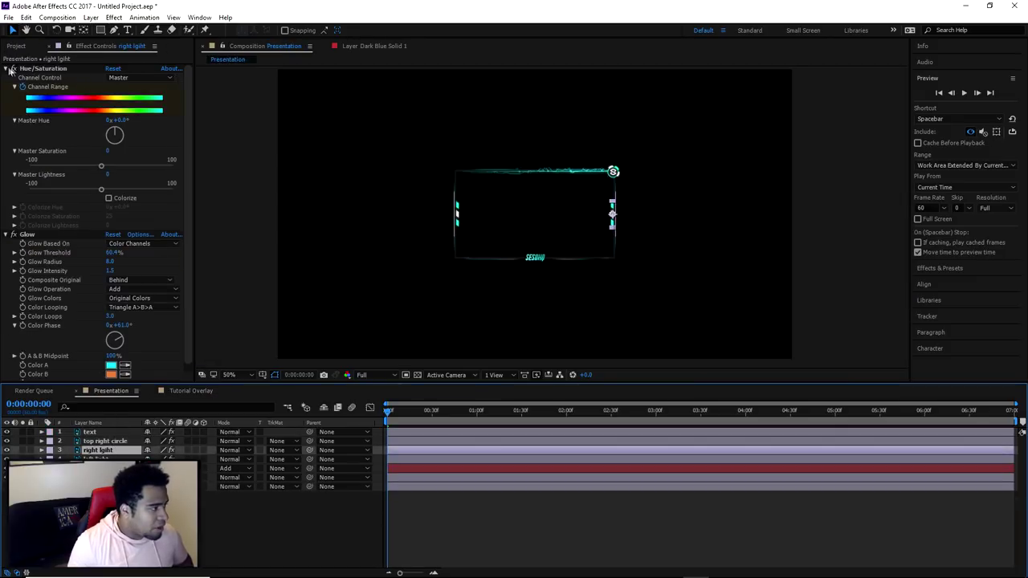
{"action": "left_click", "coordinate": [10, 69]}
{"action": "left_click", "coordinate": [113, 468]}
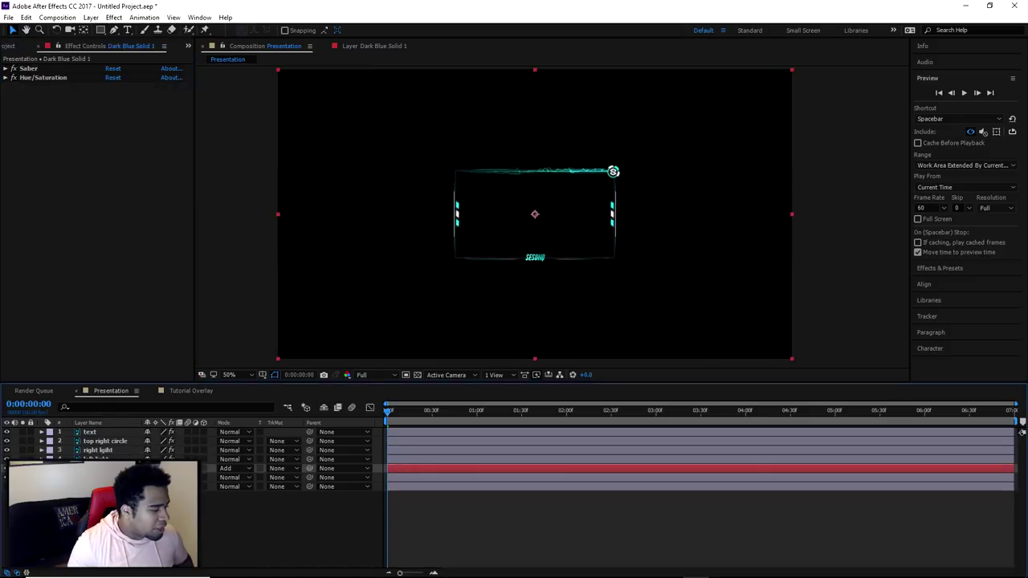
{"action": "left_click", "coordinate": [29, 68]}
{"action": "left_click", "coordinate": [5, 69]}
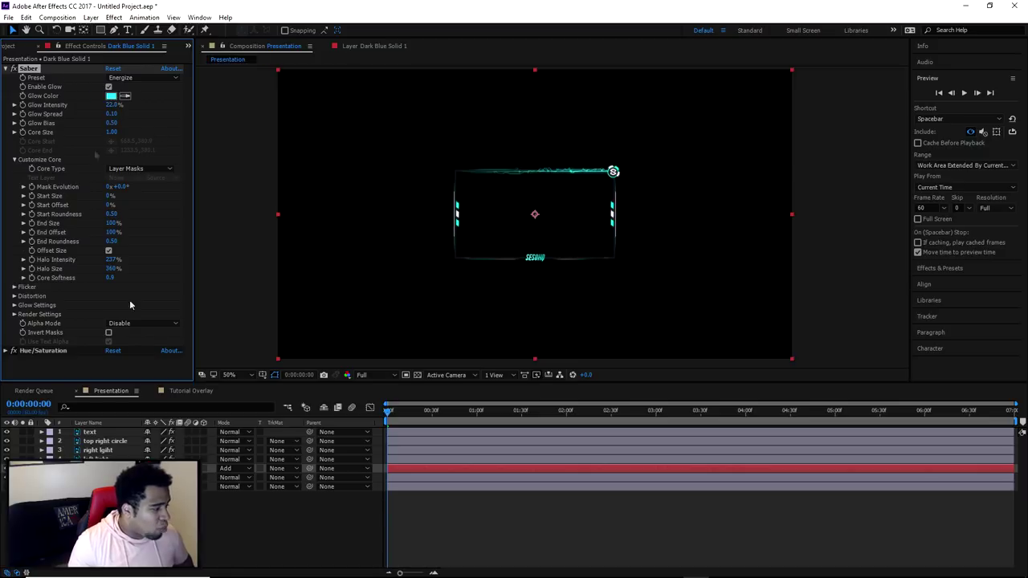
{"action": "left_click", "coordinate": [171, 391]}
{"action": "left_click", "coordinate": [113, 105]}
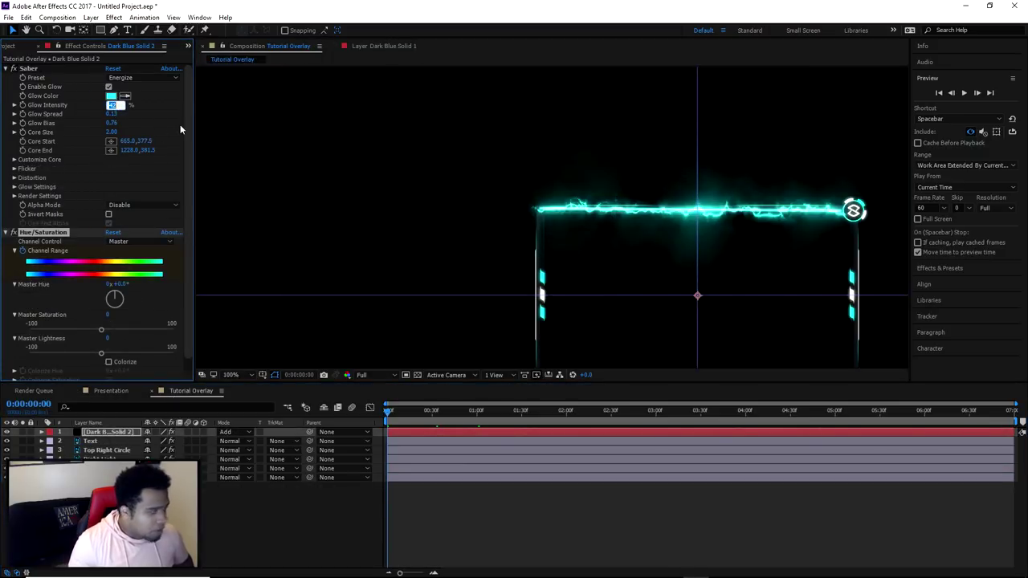
{"action": "type", "text": "22"}
{"action": "key", "text": "Tab"}
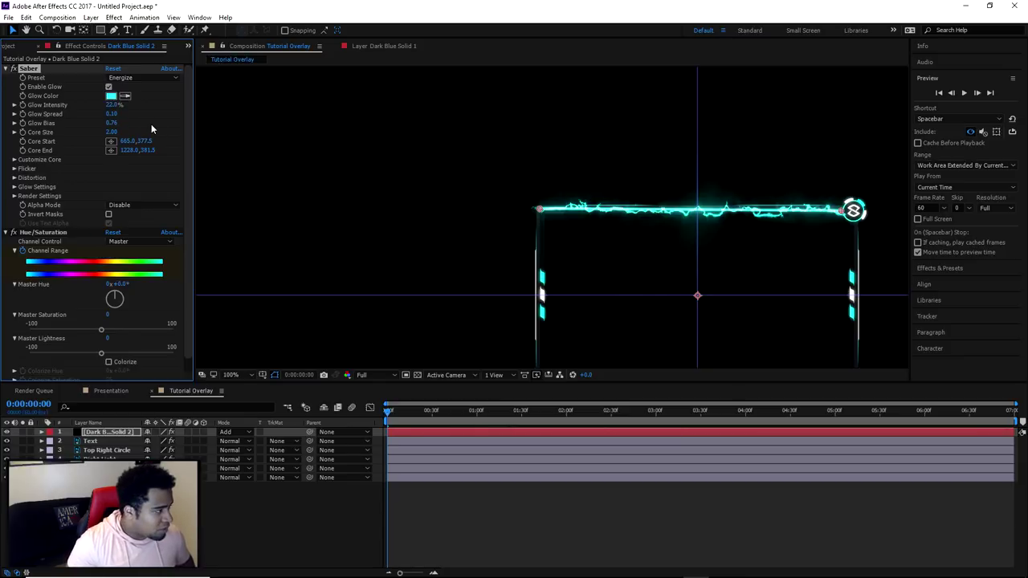
{"action": "type", "text": "0.6"}
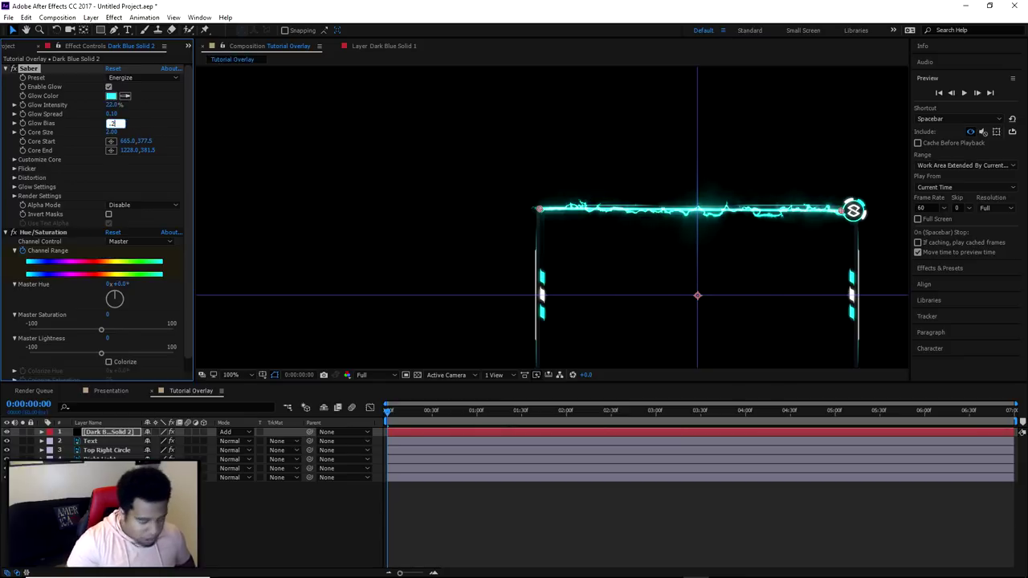
{"action": "left_click", "coordinate": [116, 132]}
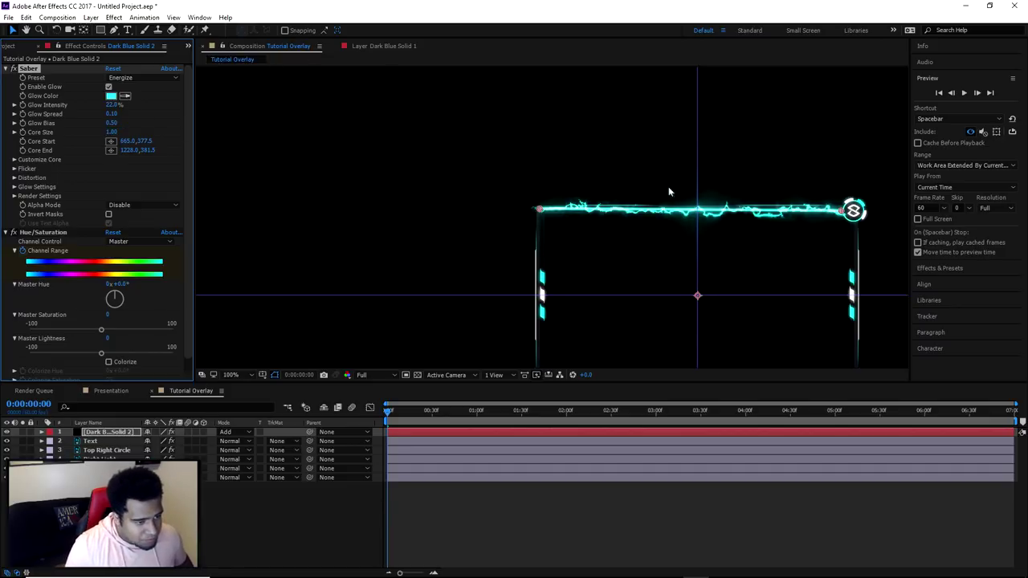
Try the Mask Glow and Enable Masks alpha modes on the Saber effect and return it to Disable.
{"action": "left_click_drag", "start_coordinate": [742, 236], "coordinate": [657, 186]}
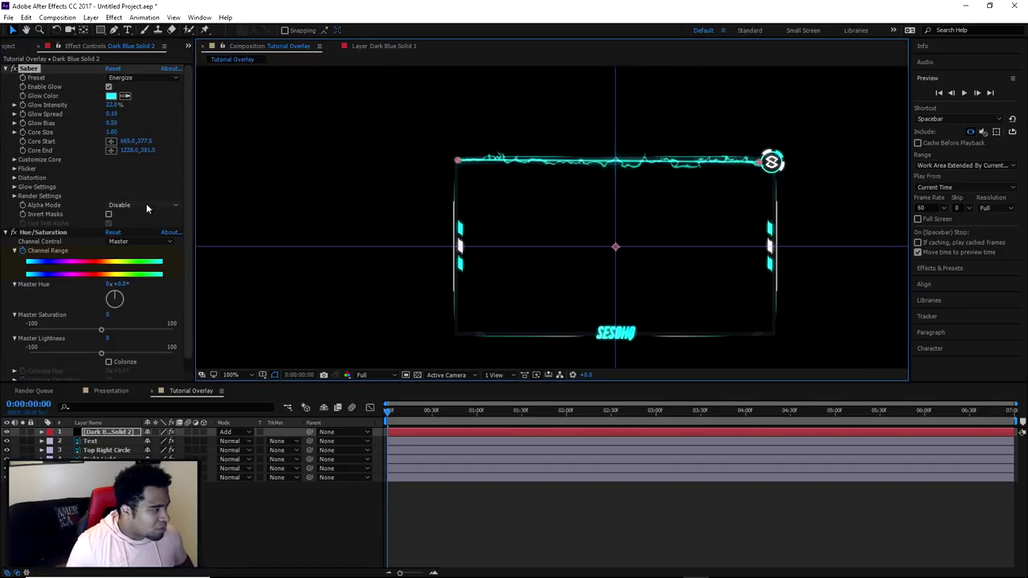
{"action": "left_click", "coordinate": [146, 205]}
{"action": "left_click", "coordinate": [154, 206]}
{"action": "left_click", "coordinate": [155, 207]}
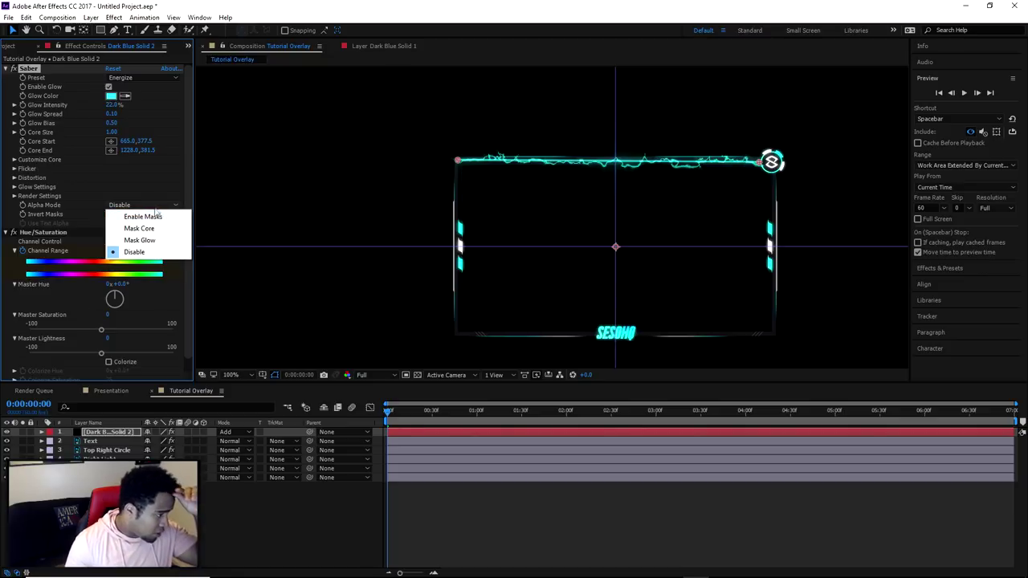
{"action": "left_click", "coordinate": [155, 207]}
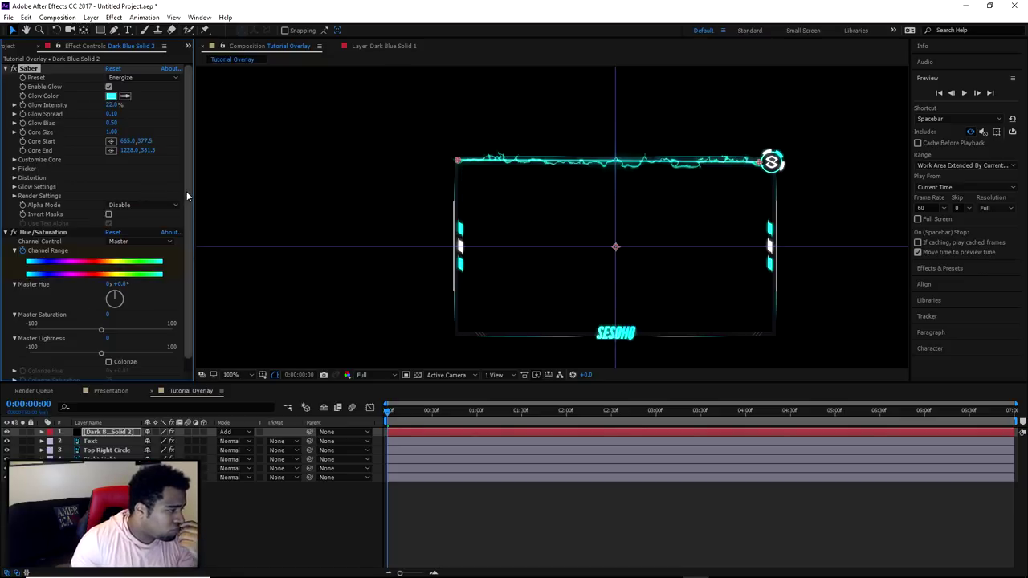
{"action": "left_click", "coordinate": [154, 203]}
{"action": "left_click", "coordinate": [148, 238]}
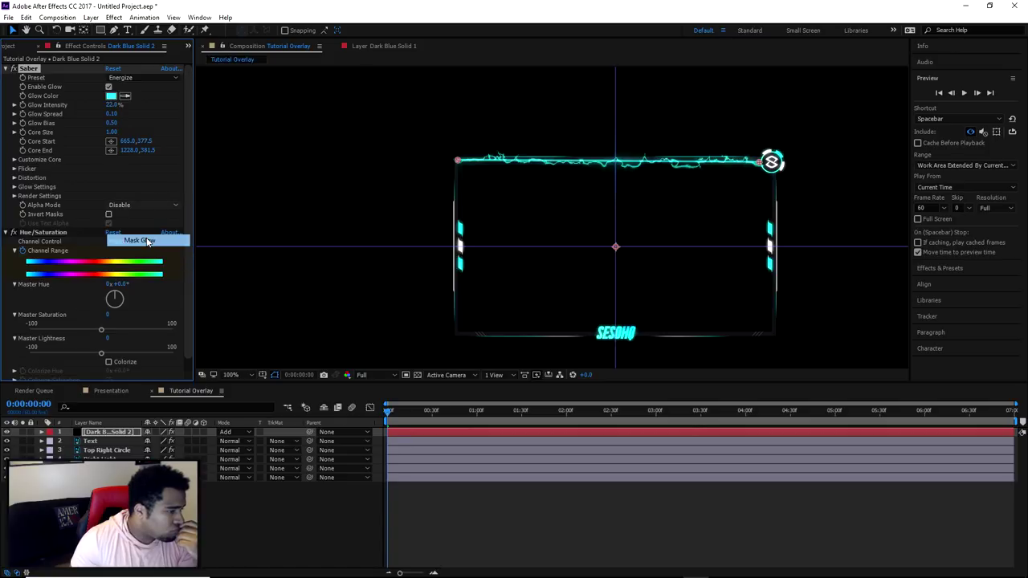
{"action": "left_click", "coordinate": [157, 205]}
{"action": "left_click", "coordinate": [155, 218]}
{"action": "left_click", "coordinate": [151, 206]}
{"action": "left_click", "coordinate": [133, 254]}
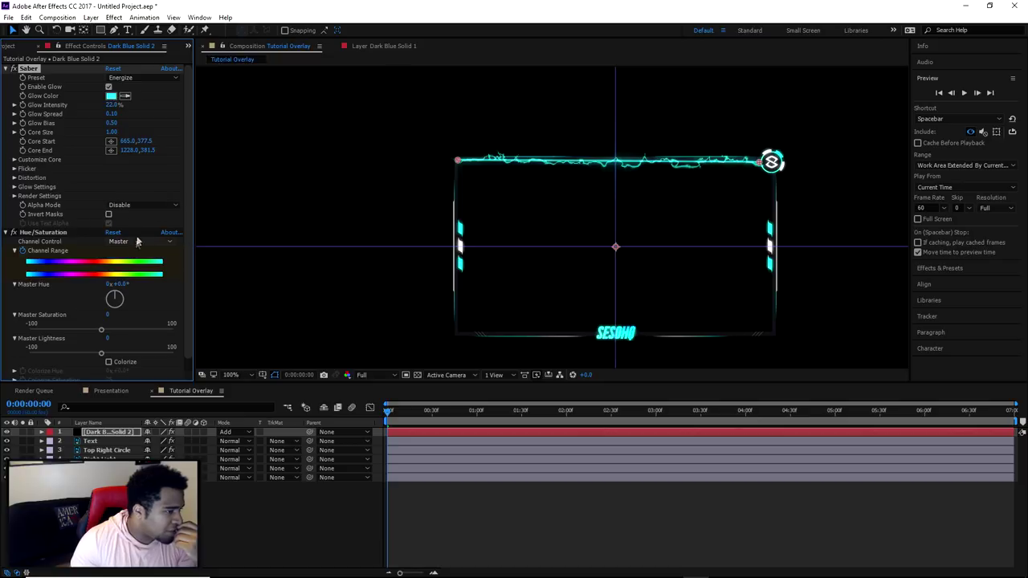
Expand the Saber's Render Settings and compare the overlay with the Saber solid hidden and shown.
{"action": "scroll", "coordinate": [143, 212], "scroll_direction": "down", "scroll_amount": 1}
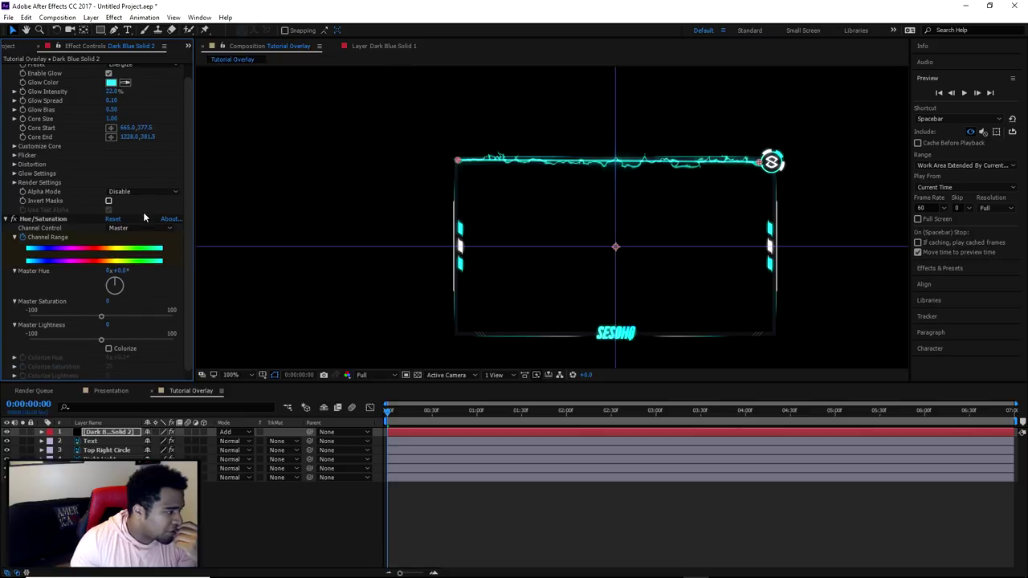
{"action": "left_click", "coordinate": [6, 219]}
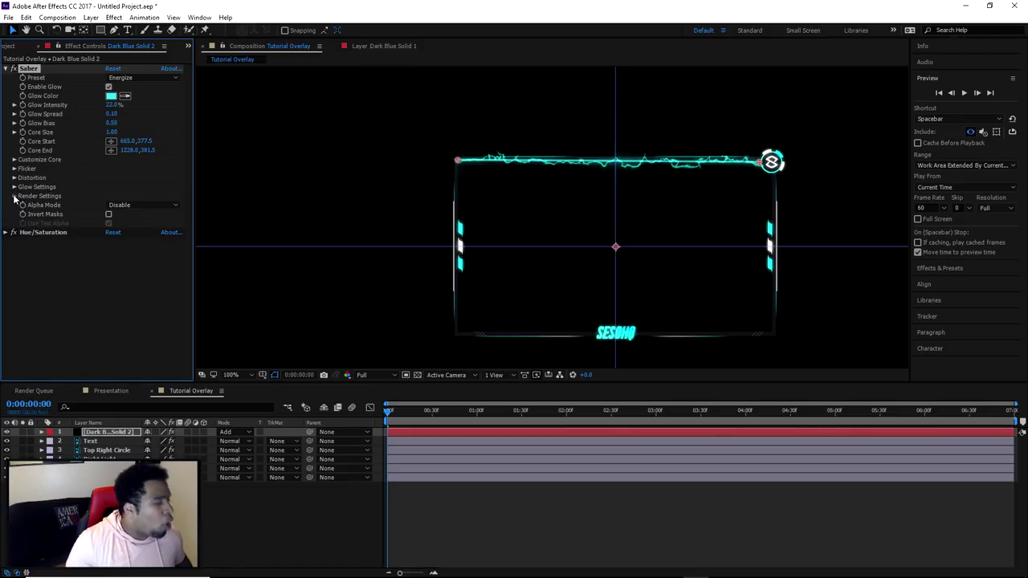
{"action": "left_click", "coordinate": [14, 196]}
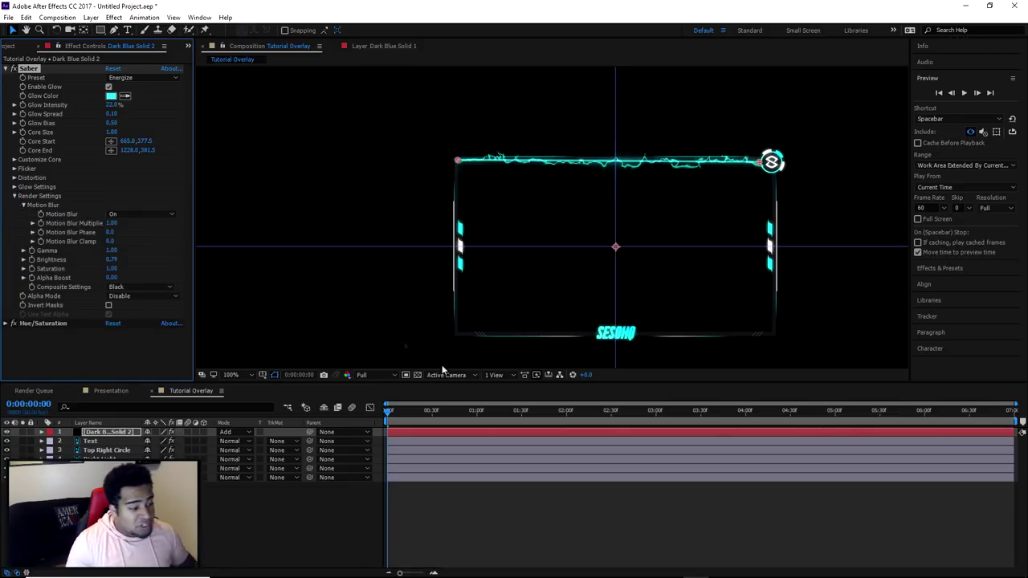
{"action": "left_click", "coordinate": [7, 433]}
{"action": "left_click", "coordinate": [7, 433]}
{"action": "left_click", "coordinate": [7, 433]}
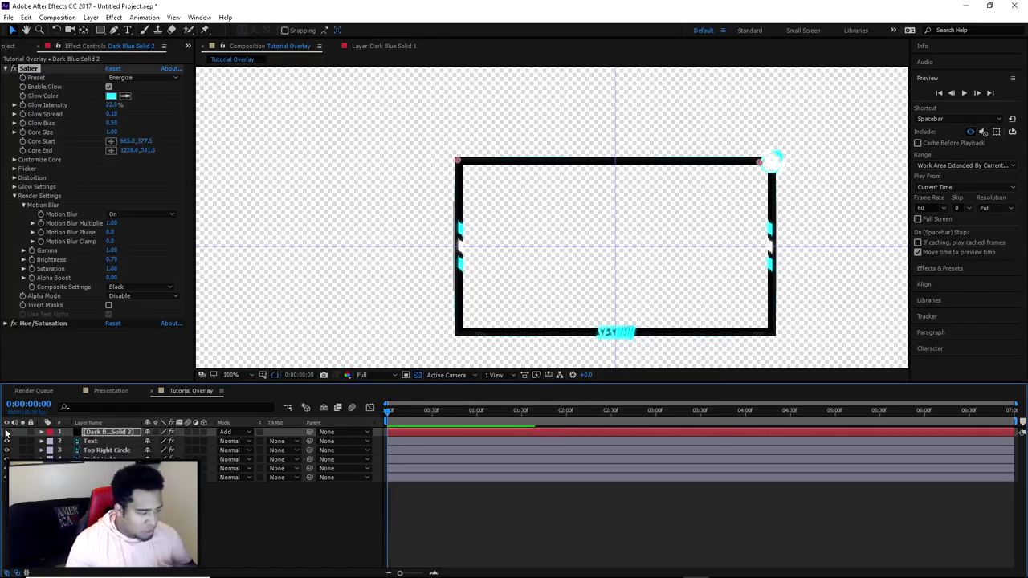
{"action": "left_click", "coordinate": [7, 433]}
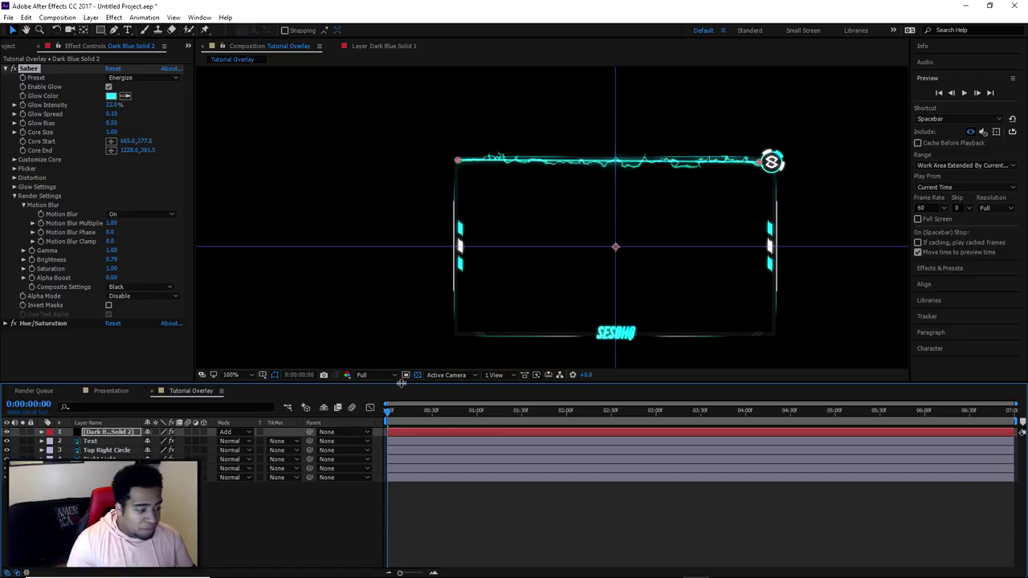
{"action": "left_click", "coordinate": [7, 433]}
{"action": "left_click", "coordinate": [7, 433]}
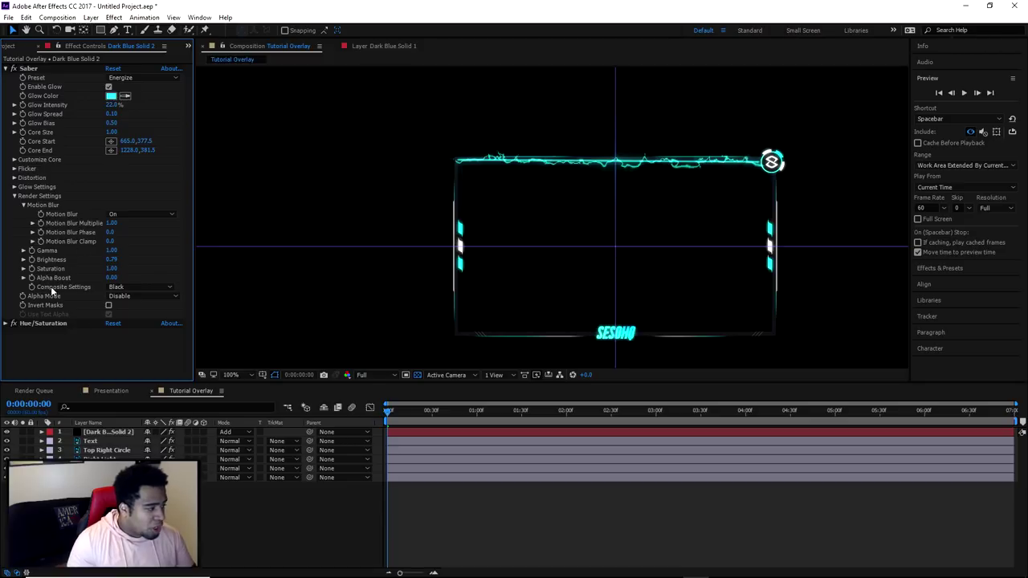
Set the Saber's Composite Settings to Transparent and check the beam against the transparency grid.
{"action": "left_click", "coordinate": [118, 287]}
{"action": "left_click", "coordinate": [138, 299]}
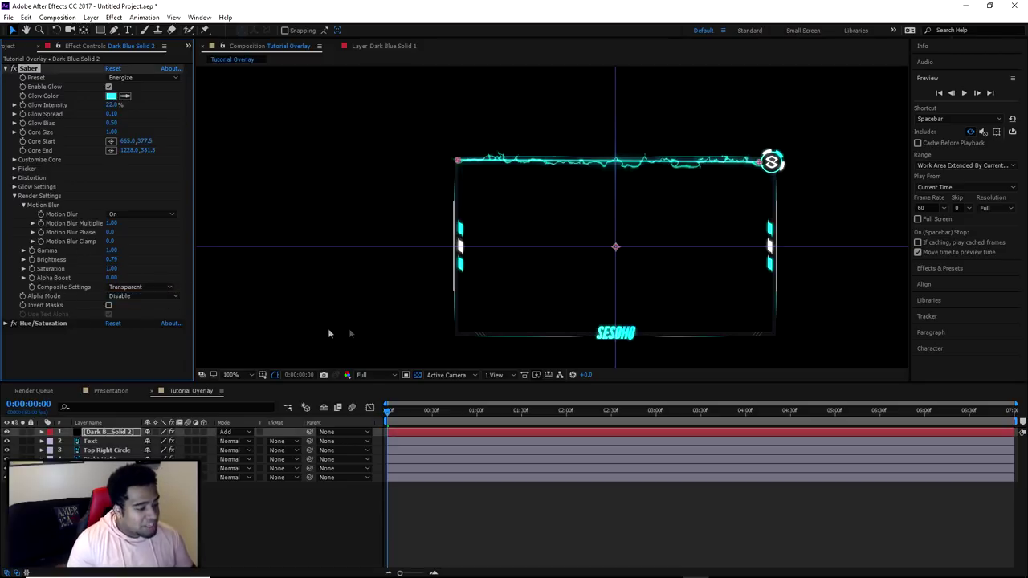
{"action": "left_click", "coordinate": [417, 375]}
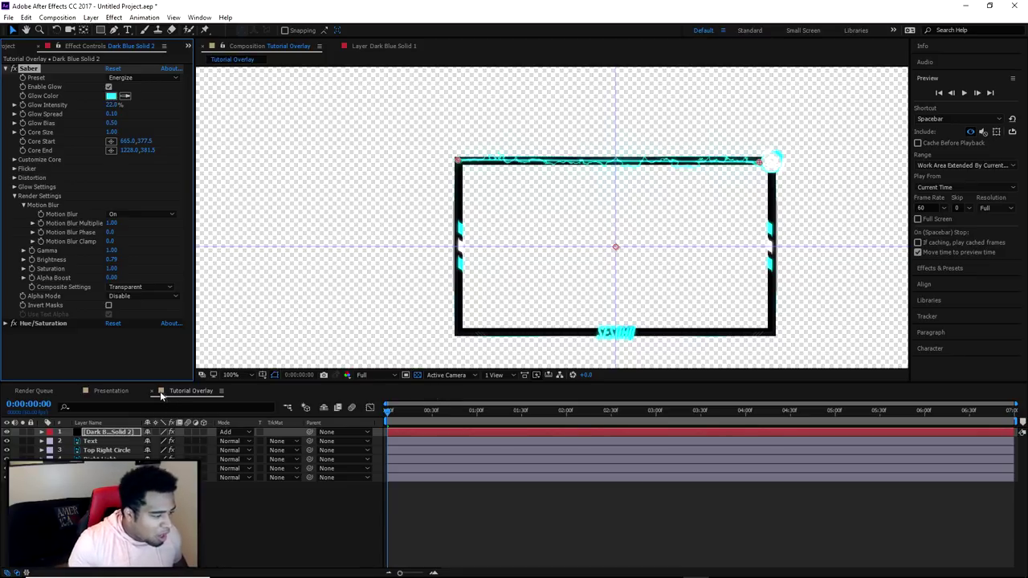
{"action": "left_click", "coordinate": [417, 375]}
Review the overlay at frame 42 and in the full composition view, and return the playhead to the start.
{"action": "left_click_drag", "start_coordinate": [396, 413], "coordinate": [450, 420]}
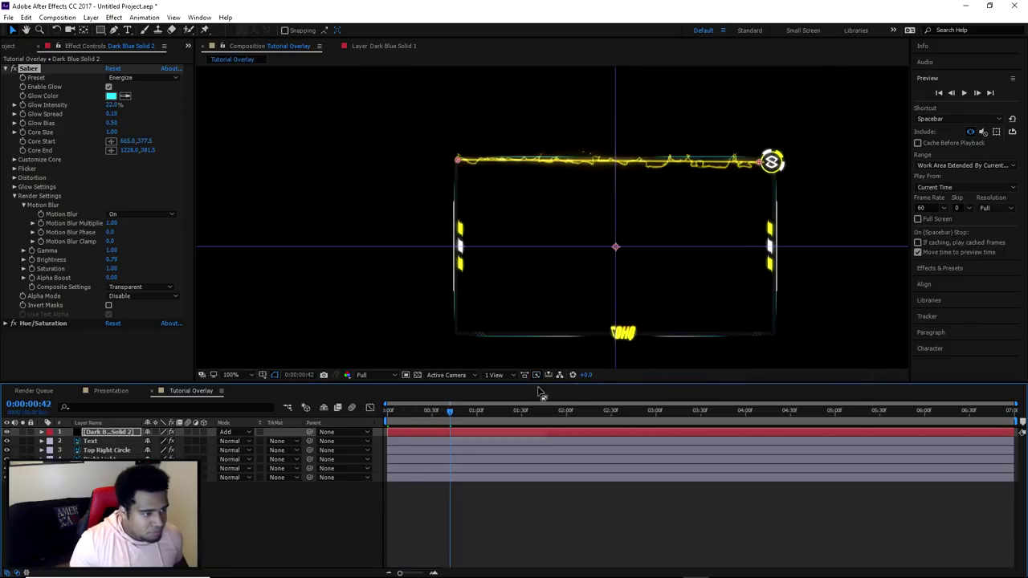
{"action": "left_click", "coordinate": [552, 243]}
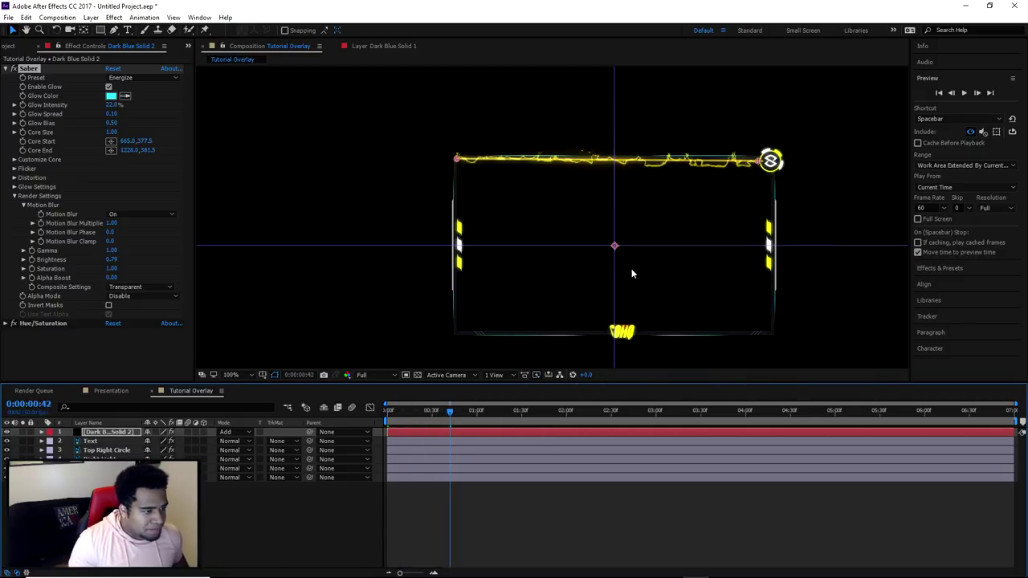
{"action": "key", "text": "comma"}
{"action": "key", "text": "comma"}
{"action": "left_click_drag", "start_coordinate": [652, 302], "coordinate": [604, 307]}
{"action": "key", "text": "v"}
{"action": "left_click_drag", "start_coordinate": [546, 411], "coordinate": [321, 409]}
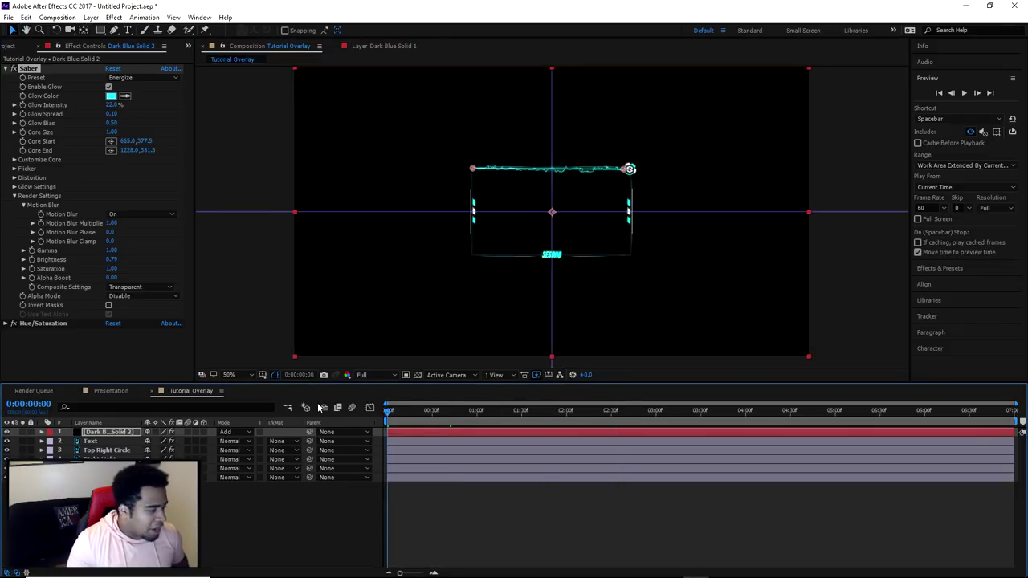
Add the Tutorial Overlay composition to the render queue and set its AVI output channels to RGB + Alpha.
{"action": "left_click", "coordinate": [56, 18]}
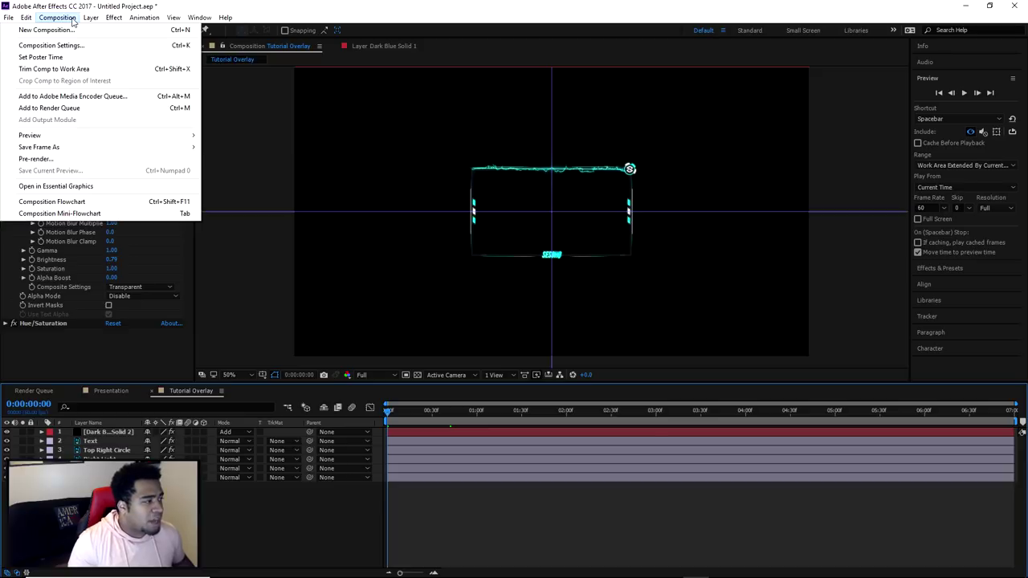
{"action": "left_click", "coordinate": [50, 109]}
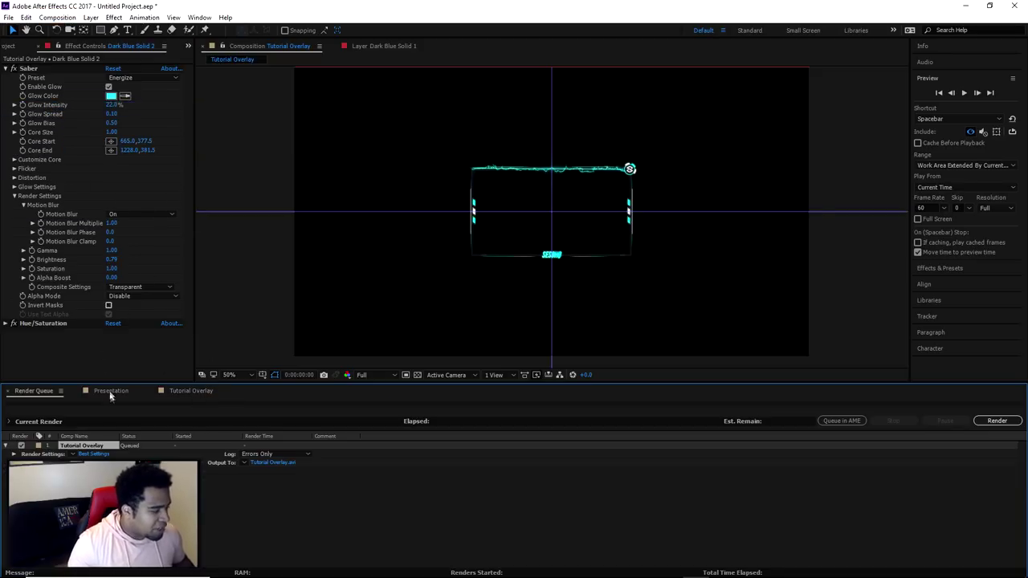
{"action": "left_click", "coordinate": [92, 457]}
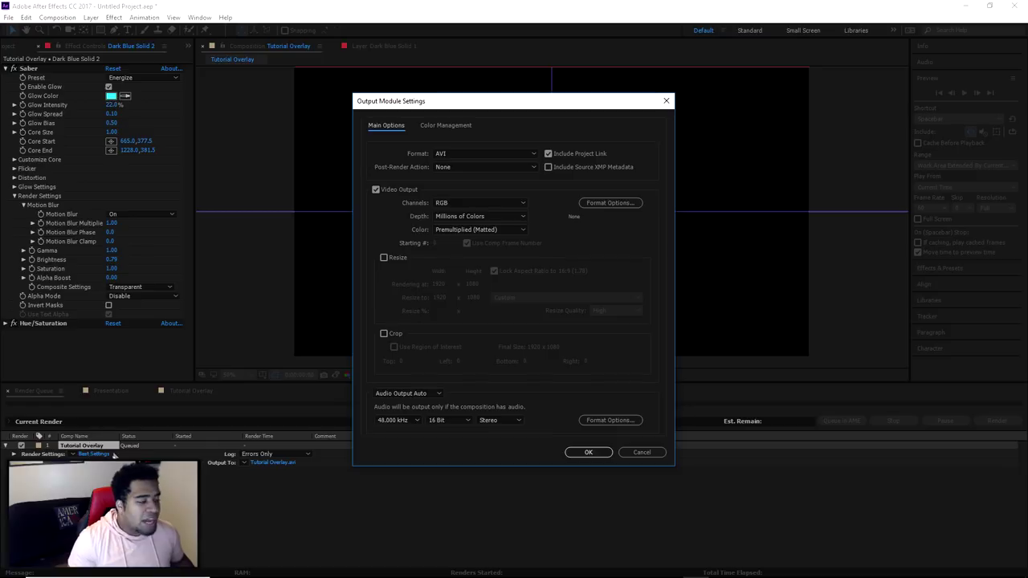
{"action": "left_click", "coordinate": [454, 202]}
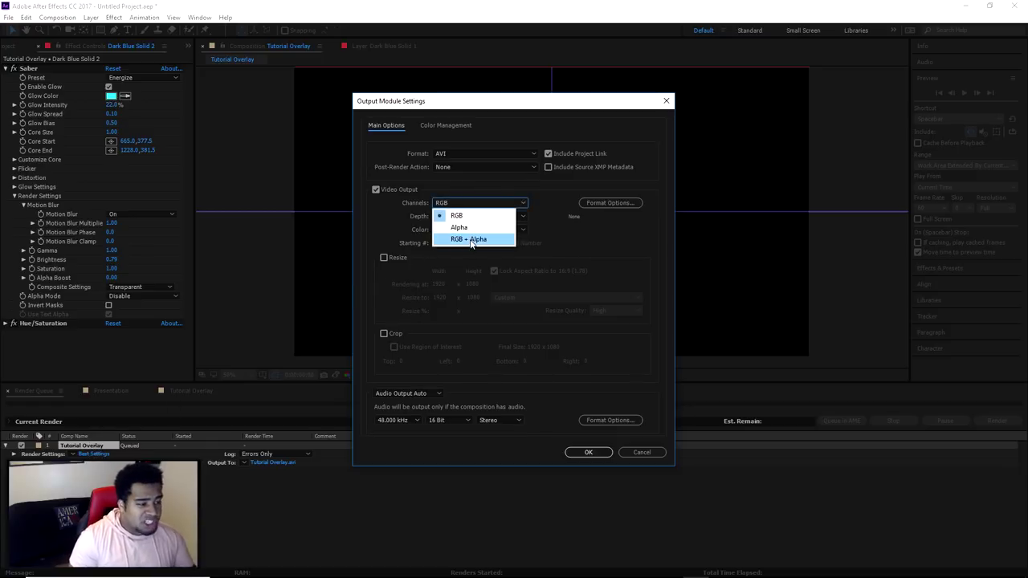
{"action": "left_click", "coordinate": [491, 241]}
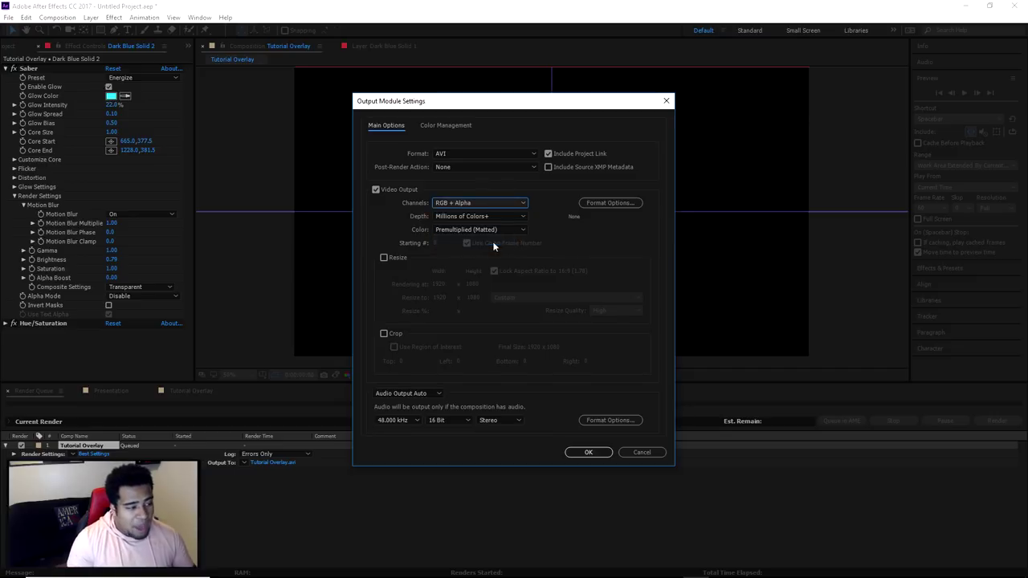
{"action": "left_click", "coordinate": [589, 453]}
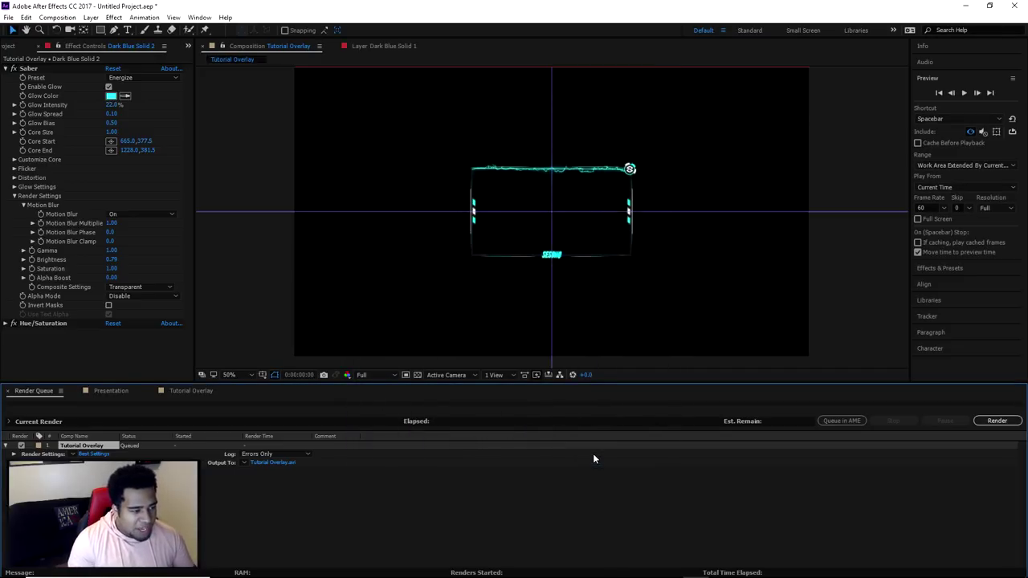